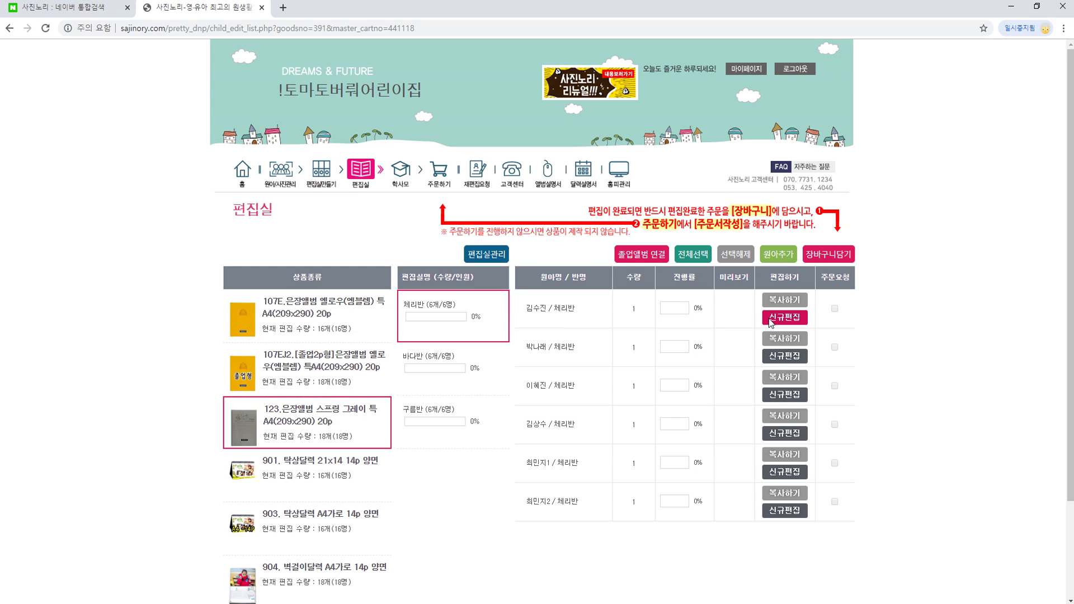
- Start a new edit of the 123.은장앨범 스프링 그레이 album for the first 체리반 child and open it in the xPOD photobook editor
{"action": "left_click", "coordinate": [771, 323]}
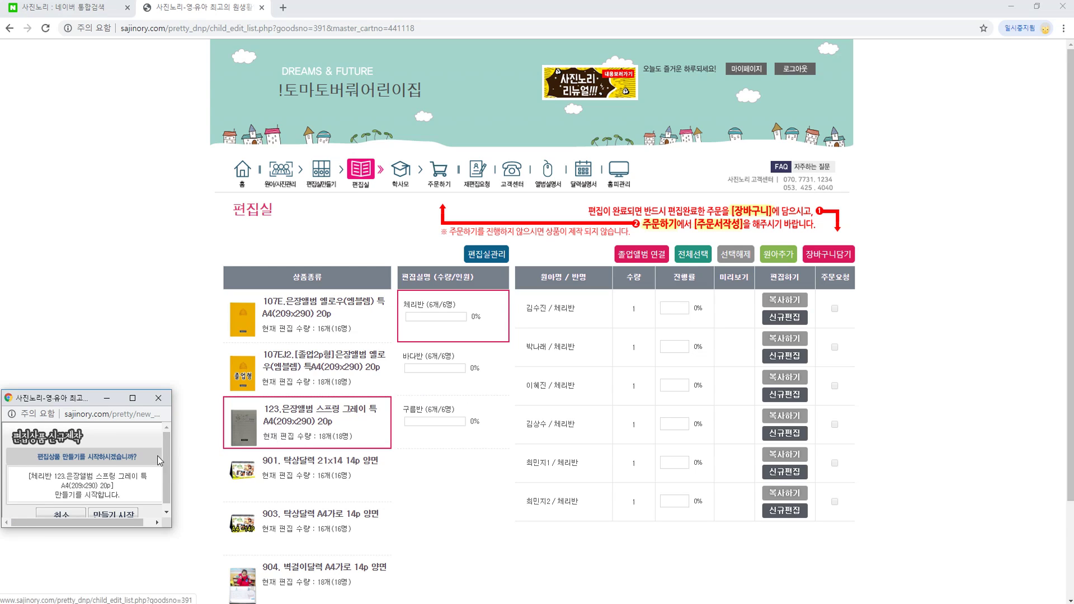
{"action": "scroll", "coordinate": [159, 455], "scroll_direction": "down", "scroll_amount": 1}
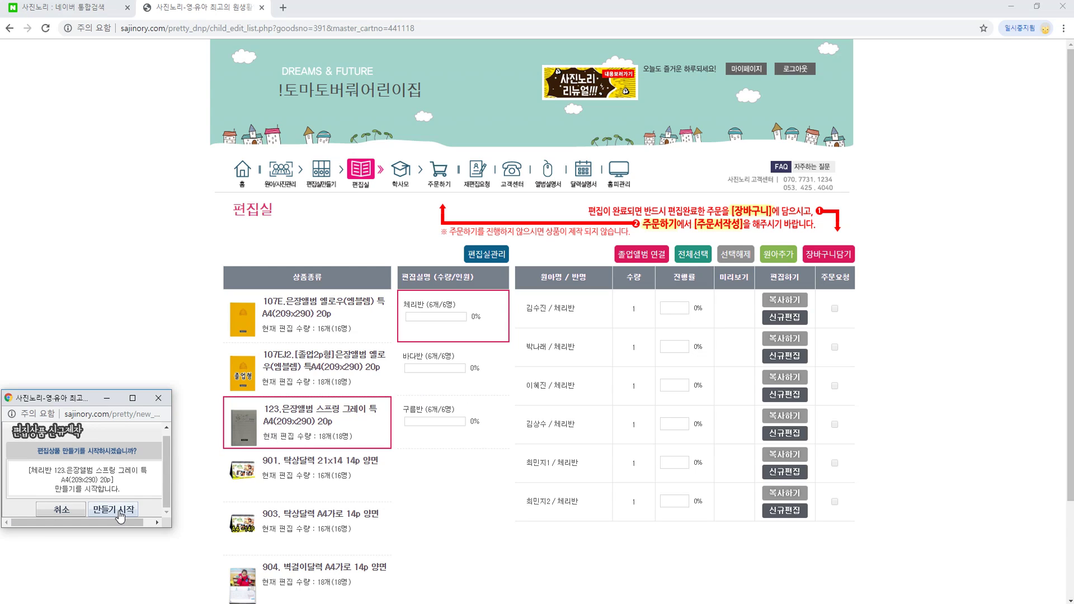
{"action": "left_click", "coordinate": [119, 510]}
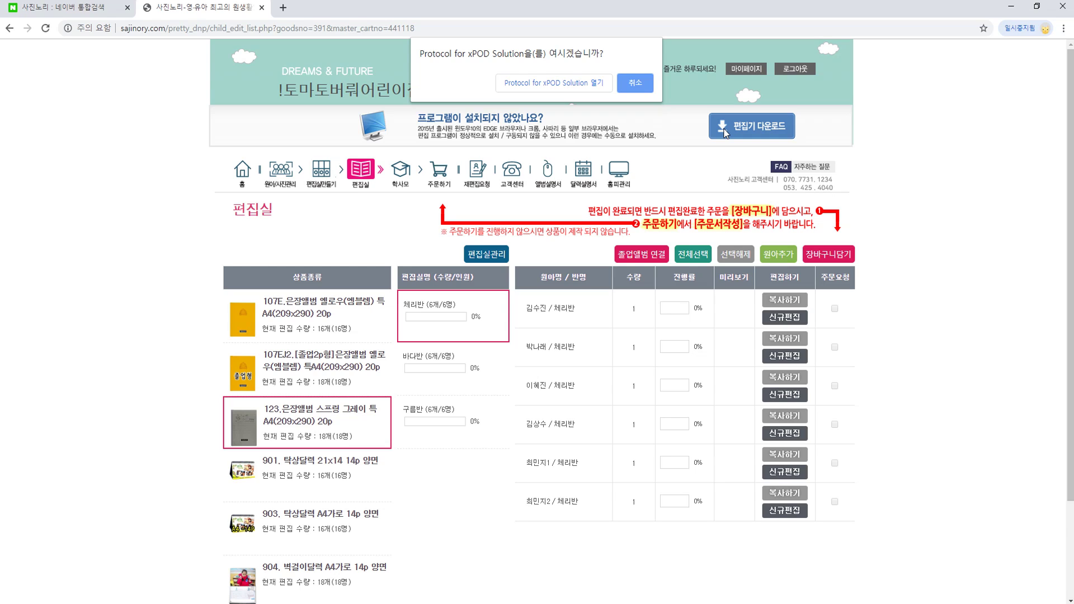
{"action": "left_click", "coordinate": [575, 84]}
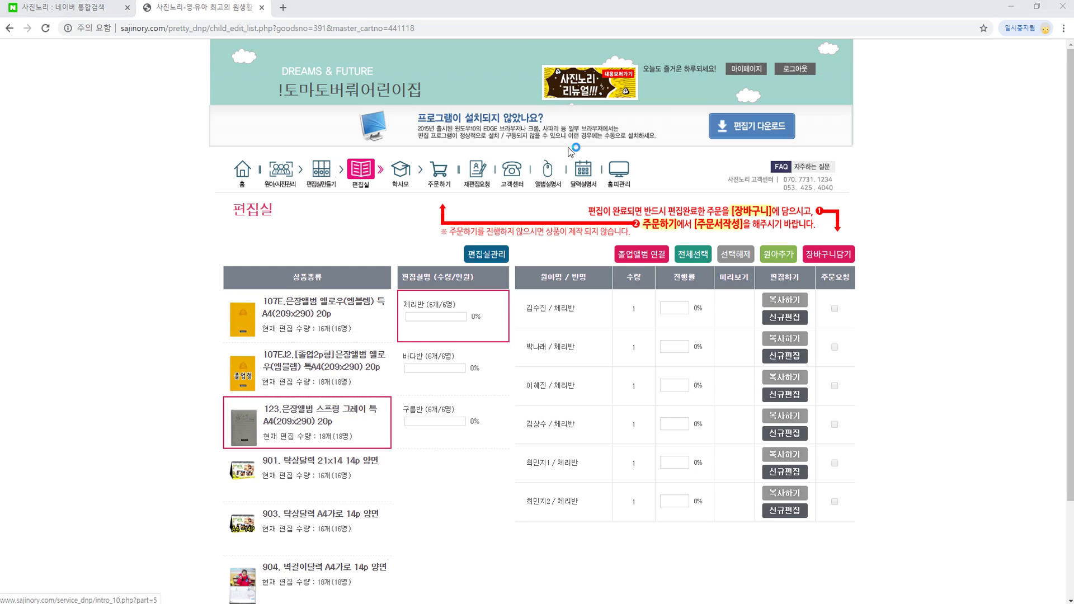
{"action": "left_click", "coordinate": [504, 381]}
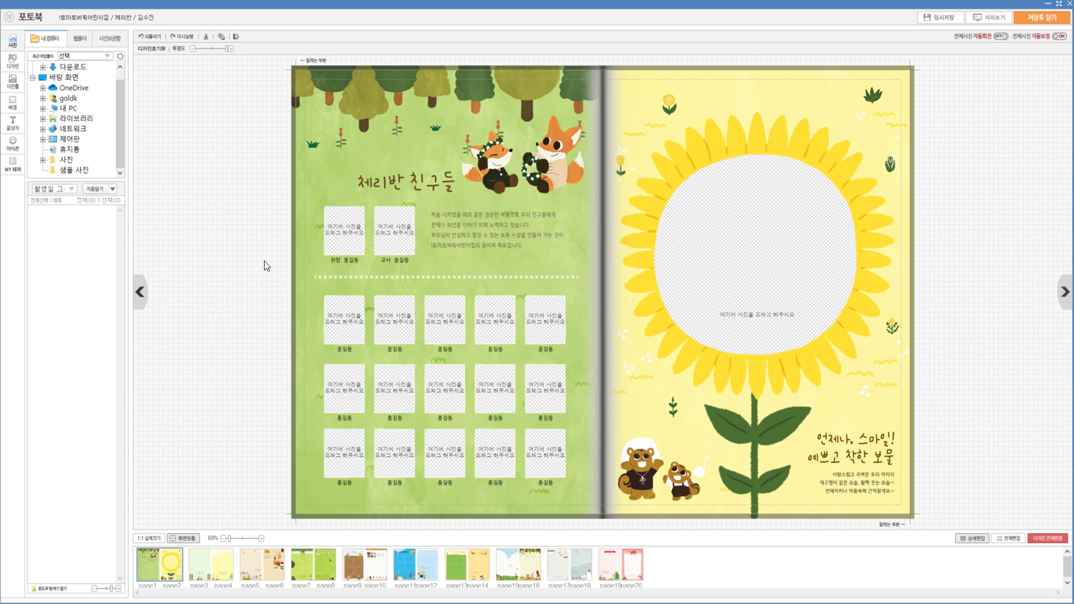
- Change the design of the whole album to the 특A4-209x290-라쿤2 theme
{"action": "left_click", "coordinate": [1033, 539]}
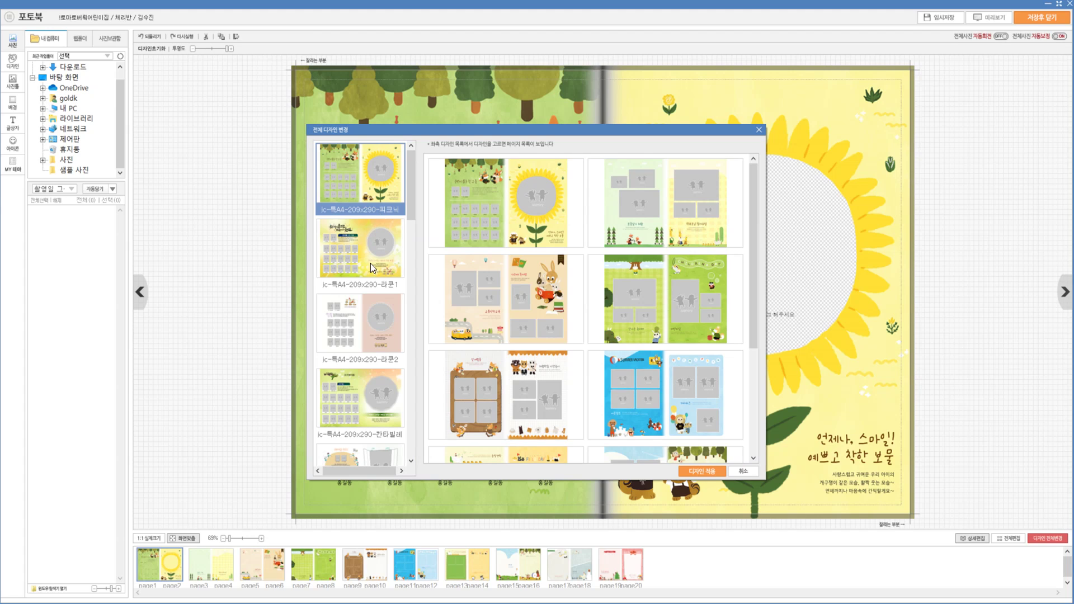
{"action": "scroll", "coordinate": [372, 262], "scroll_direction": "down", "scroll_amount": 3}
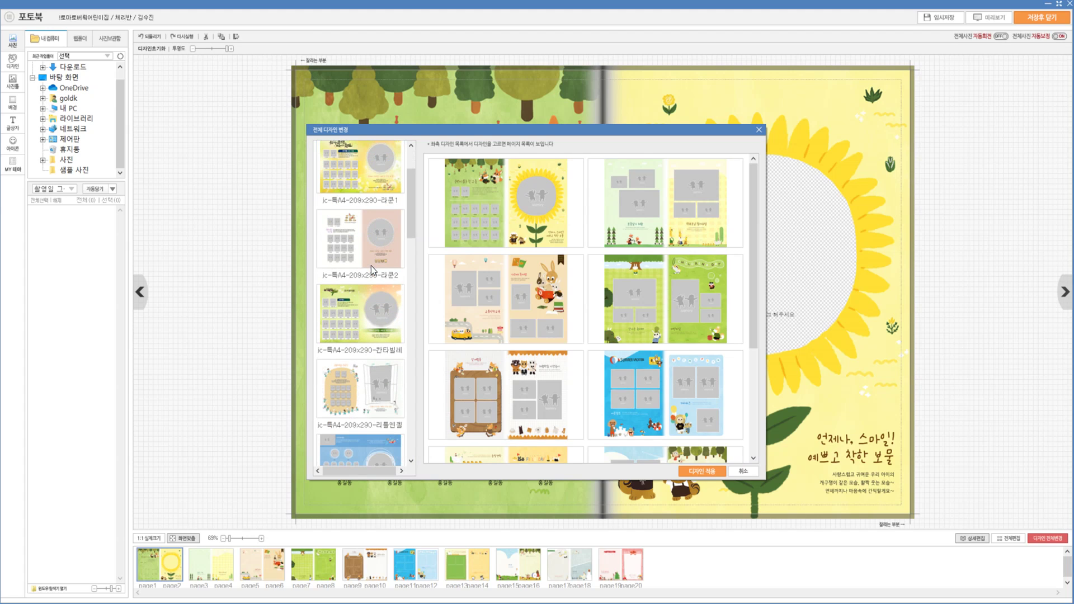
{"action": "left_click", "coordinate": [371, 254]}
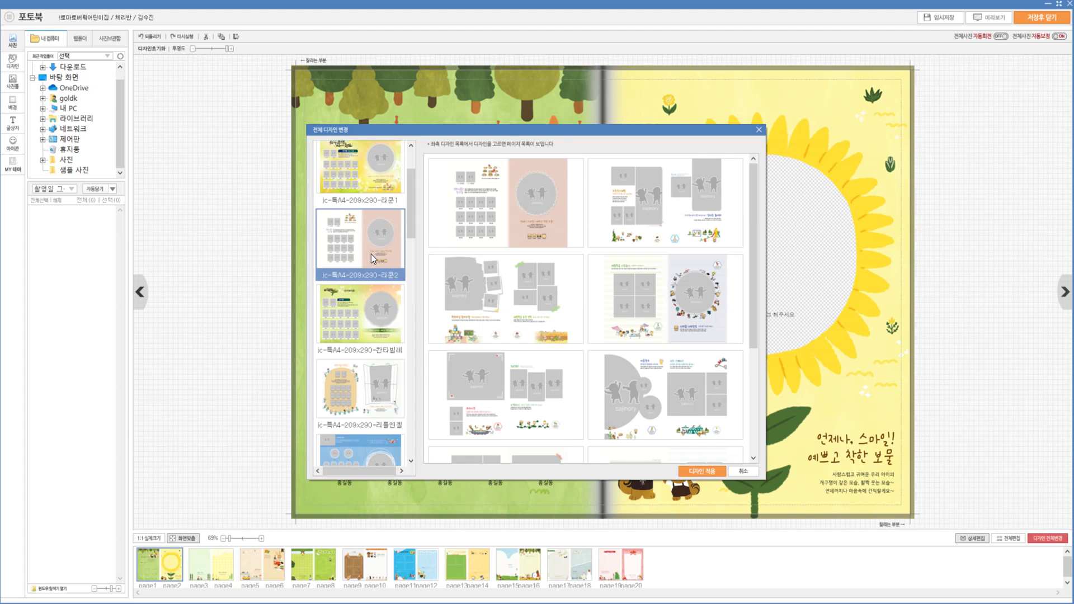
{"action": "left_click", "coordinate": [693, 474]}
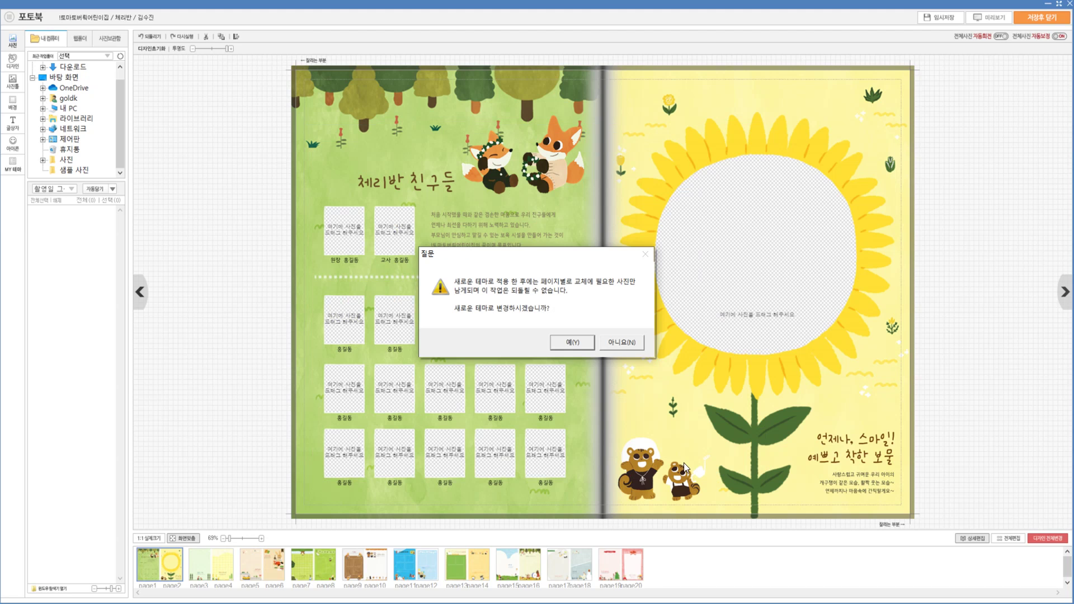
{"action": "left_click", "coordinate": [580, 340]}
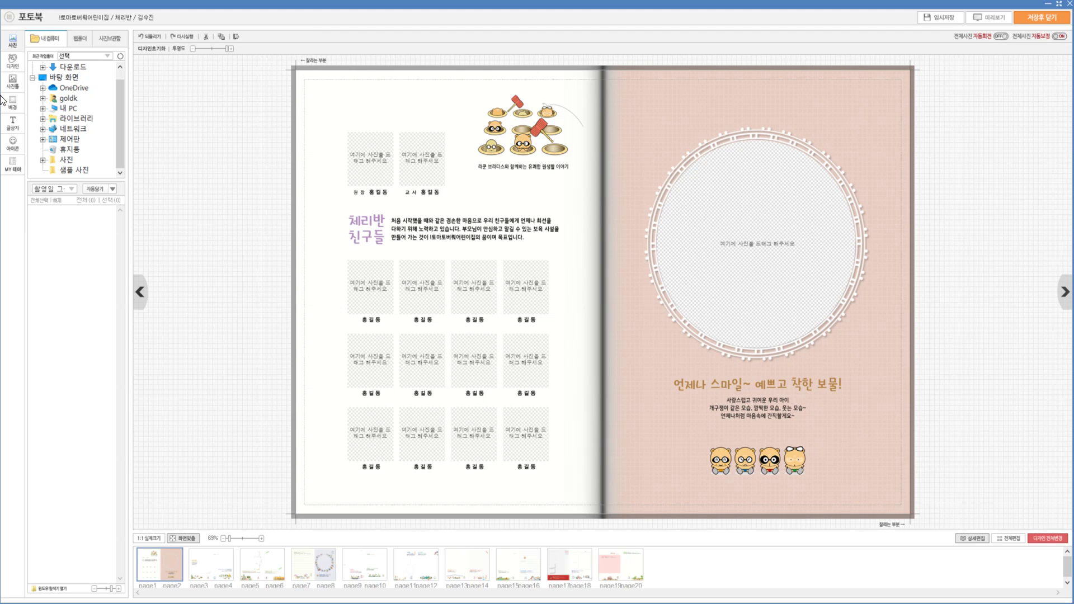
- Apply the sunflower 피크닉 design to pages 1–2 and the third design of the 라쿤1 theme to pages 5–6
{"action": "left_click", "coordinate": [13, 61]}
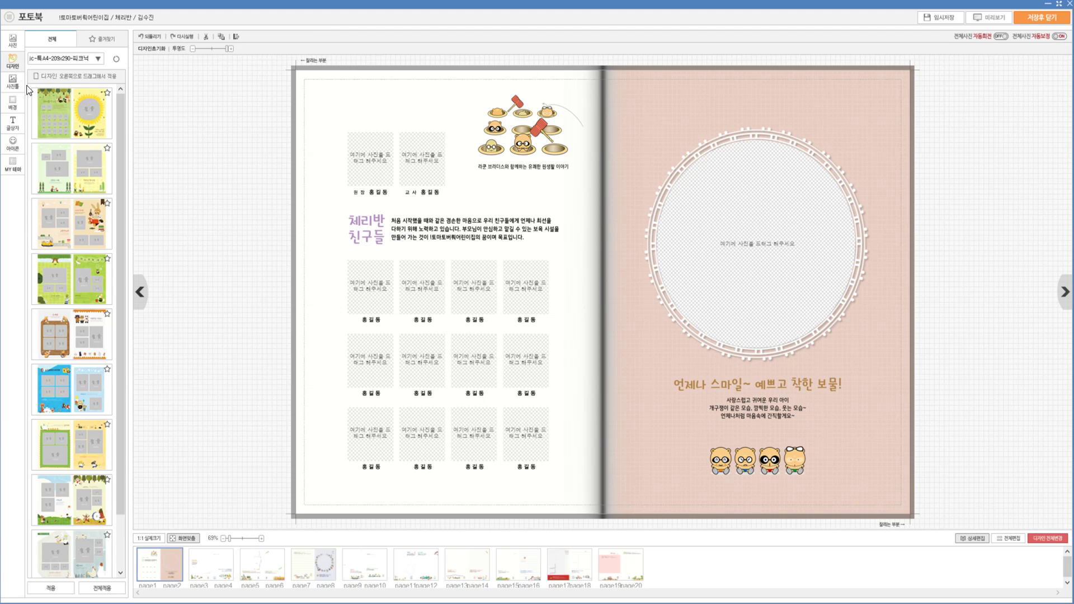
{"action": "left_click", "coordinate": [72, 134]}
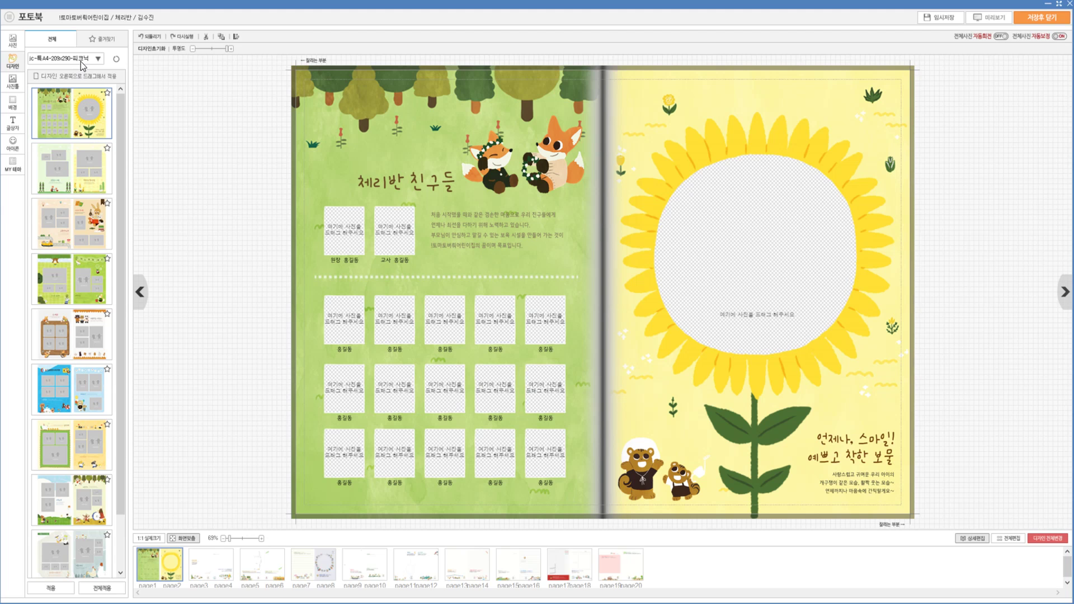
{"action": "left_click", "coordinate": [80, 62]}
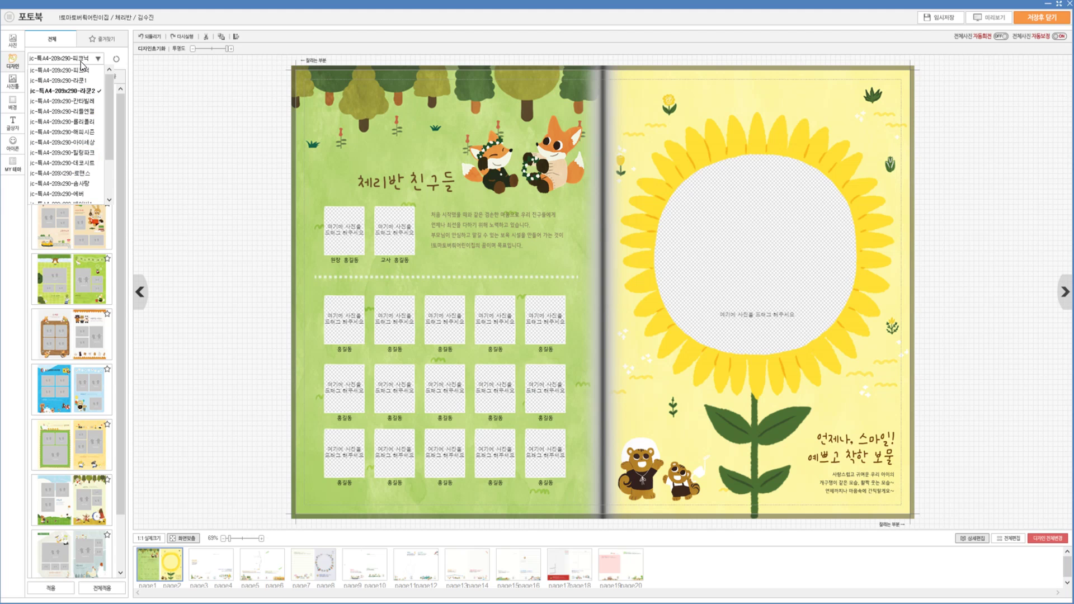
{"action": "left_click", "coordinate": [78, 81]}
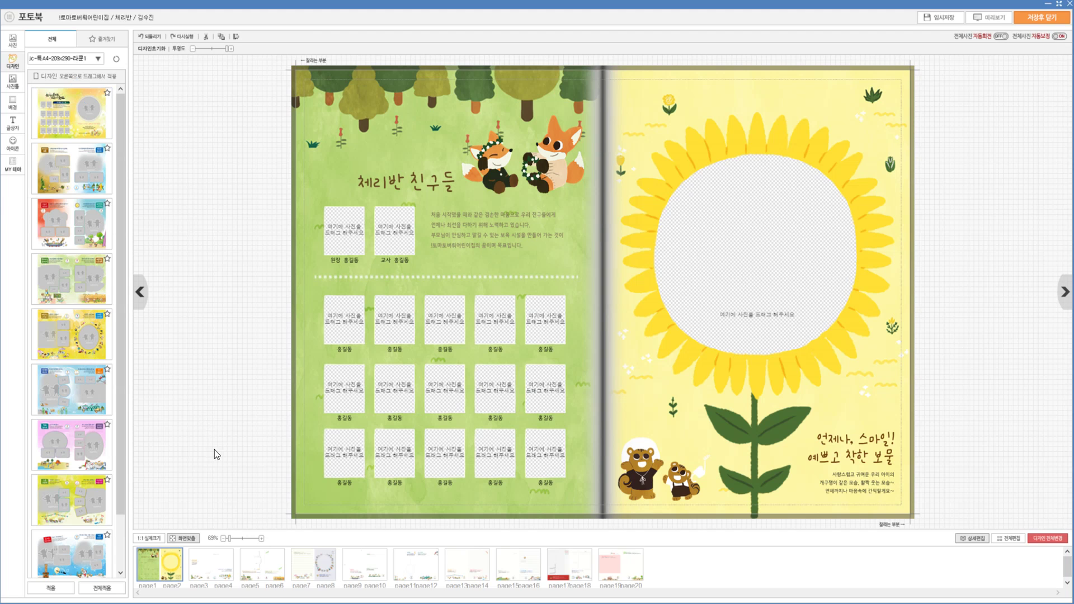
{"action": "left_click", "coordinate": [264, 568]}
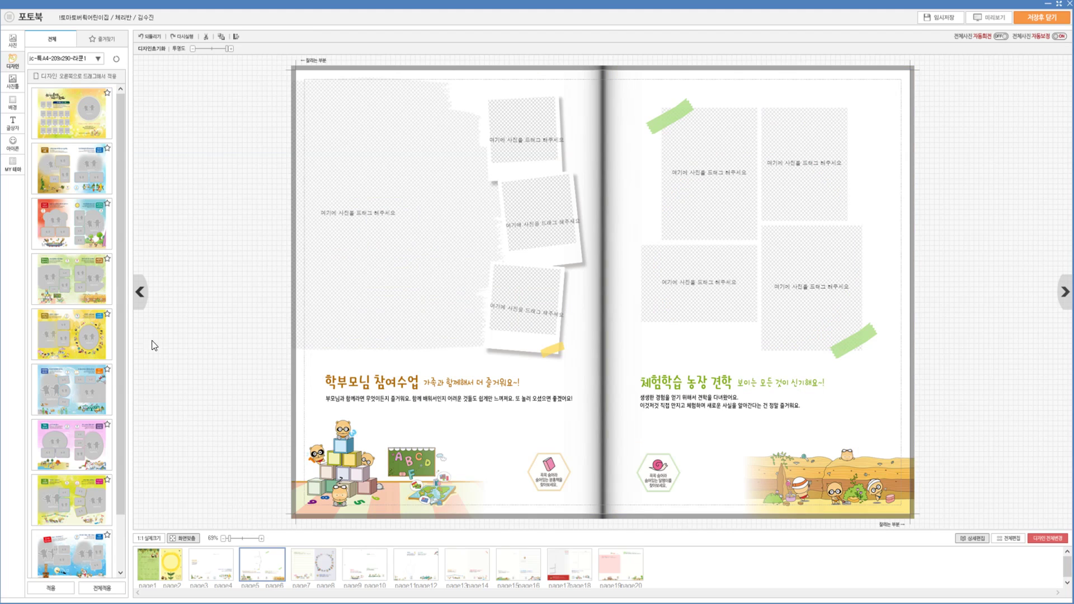
{"action": "left_click_drag", "start_coordinate": [64, 221], "coordinate": [364, 273]}
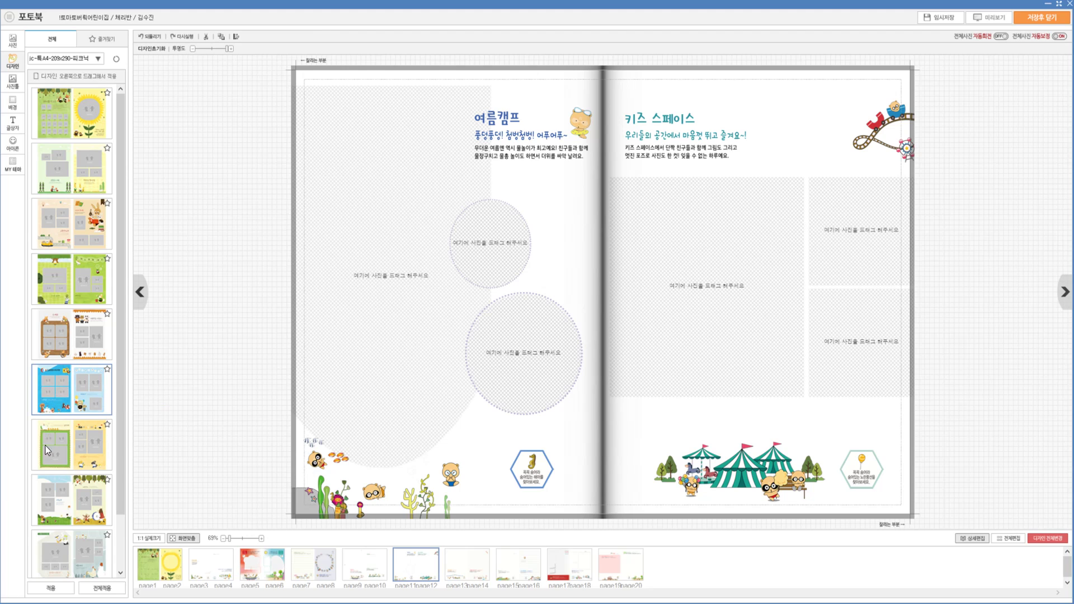
- Apply the blue Summer Vacation design of the 피크닉 theme to pages 11–12 and to every other spread
{"action": "left_click", "coordinate": [62, 591]}
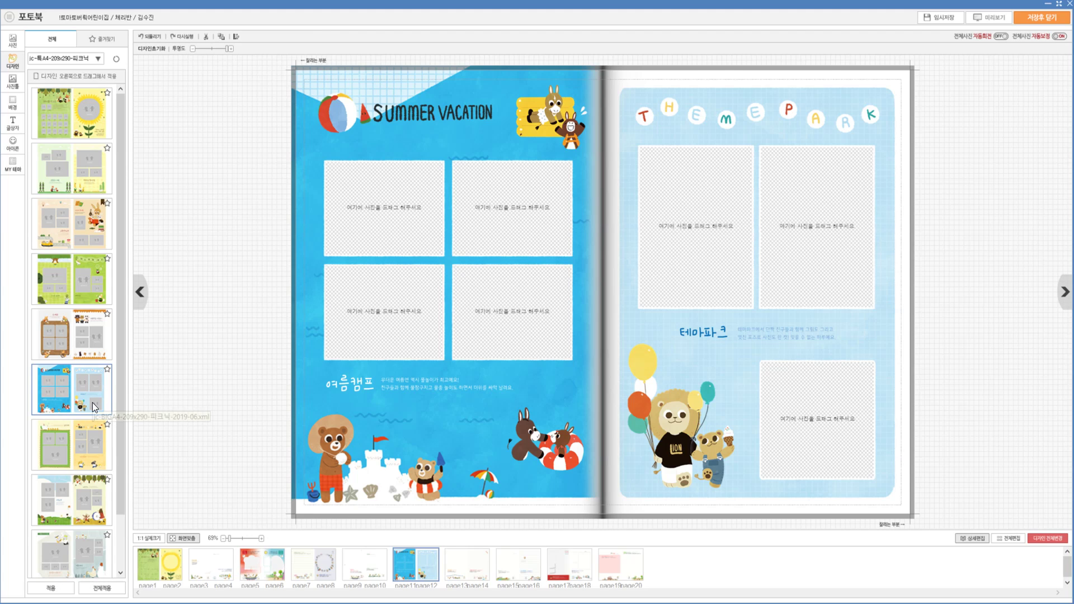
{"action": "left_click", "coordinate": [88, 590]}
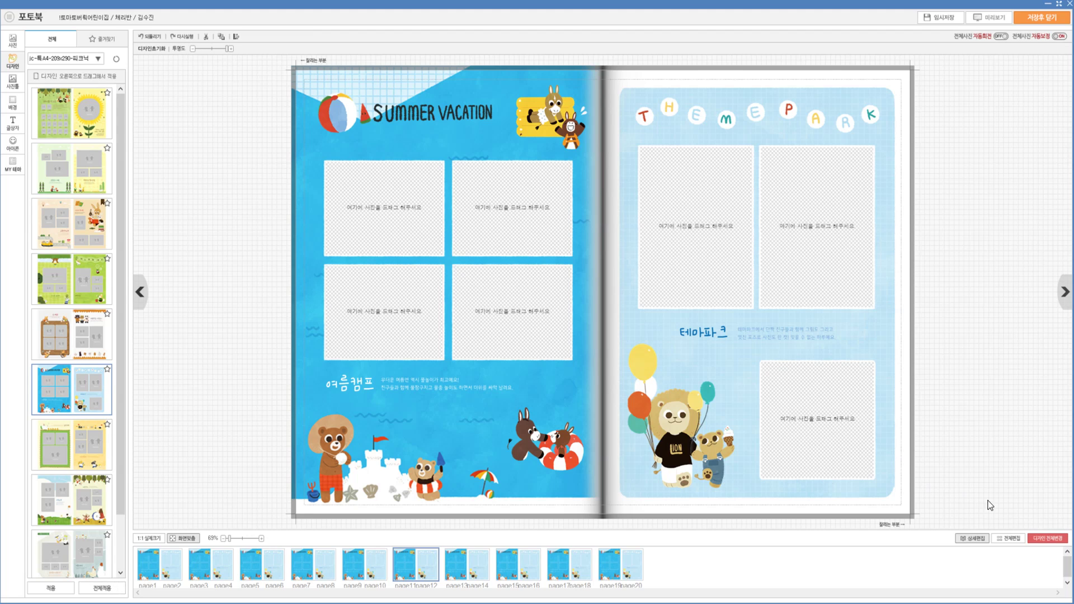
- Reset every spread of the album to the 특A4-209x290-라쿤2 theme
{"action": "left_click", "coordinate": [1039, 539]}
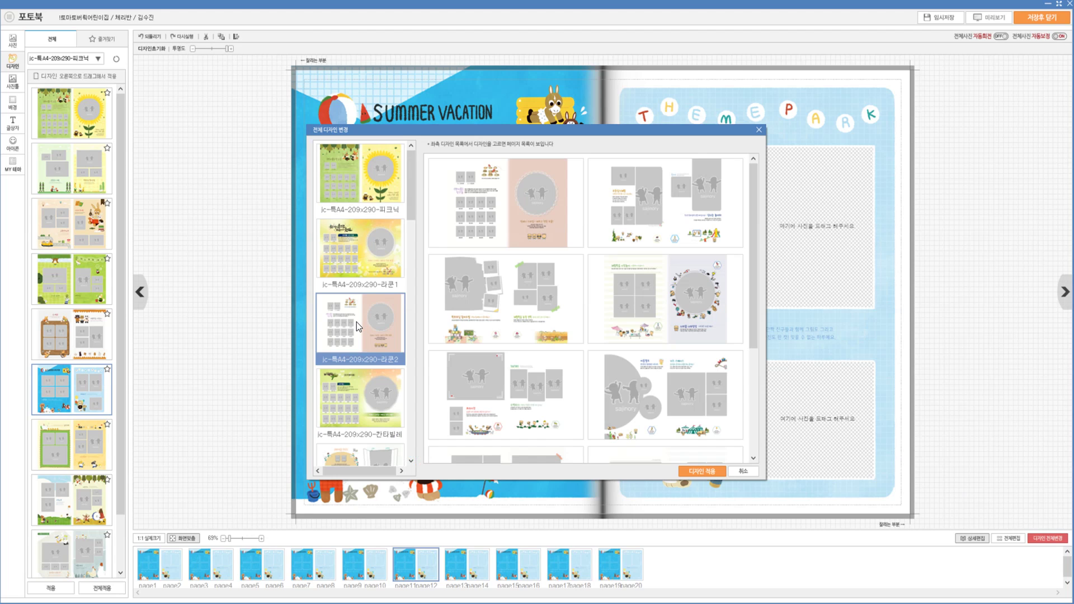
{"action": "left_click", "coordinate": [688, 469]}
{"action": "left_click", "coordinate": [552, 341]}
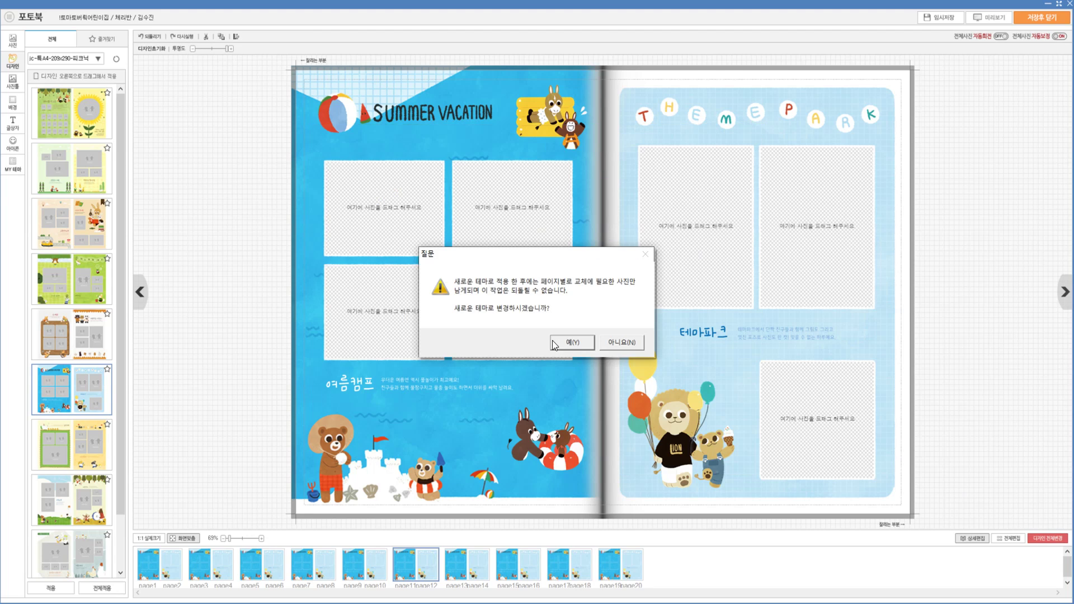
{"action": "left_click", "coordinate": [552, 340]}
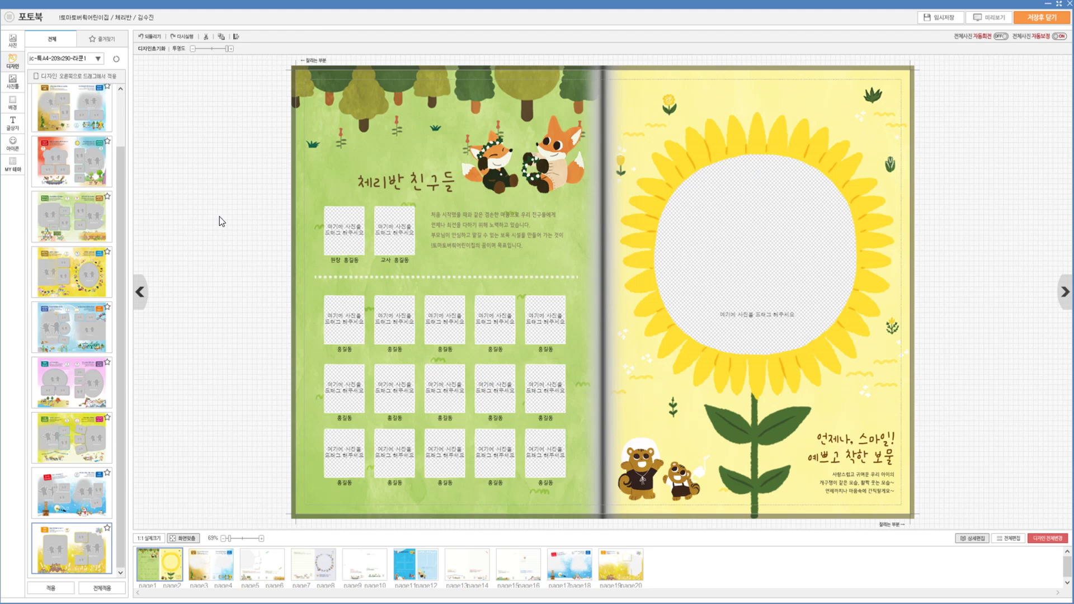
- View the web folder photo source, and load the photos from the computer's 샘플 사진 folder
{"action": "left_click", "coordinate": [17, 45]}
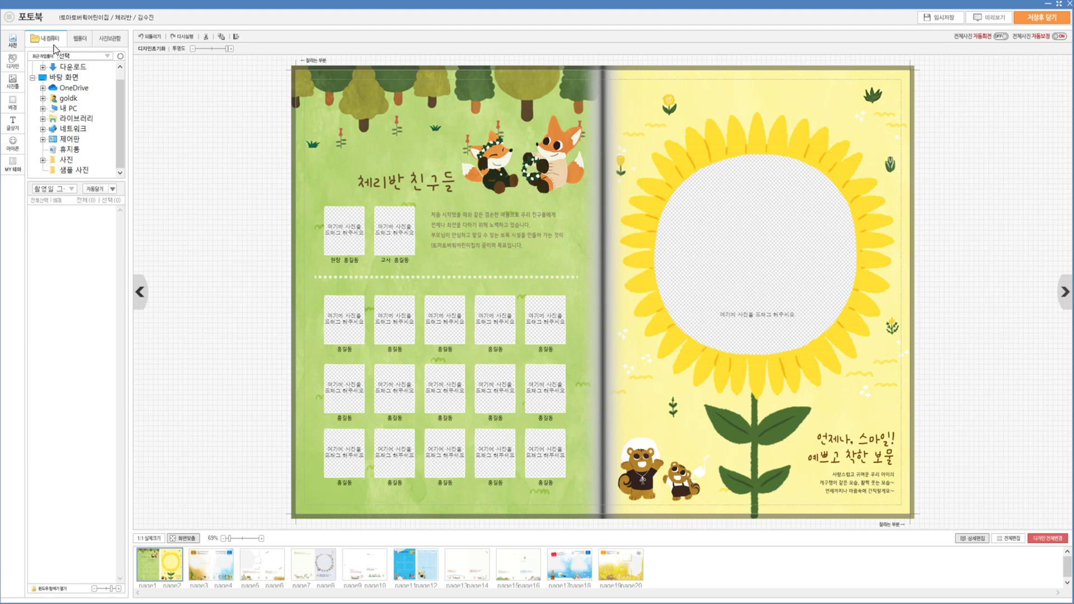
{"action": "left_click", "coordinate": [73, 49]}
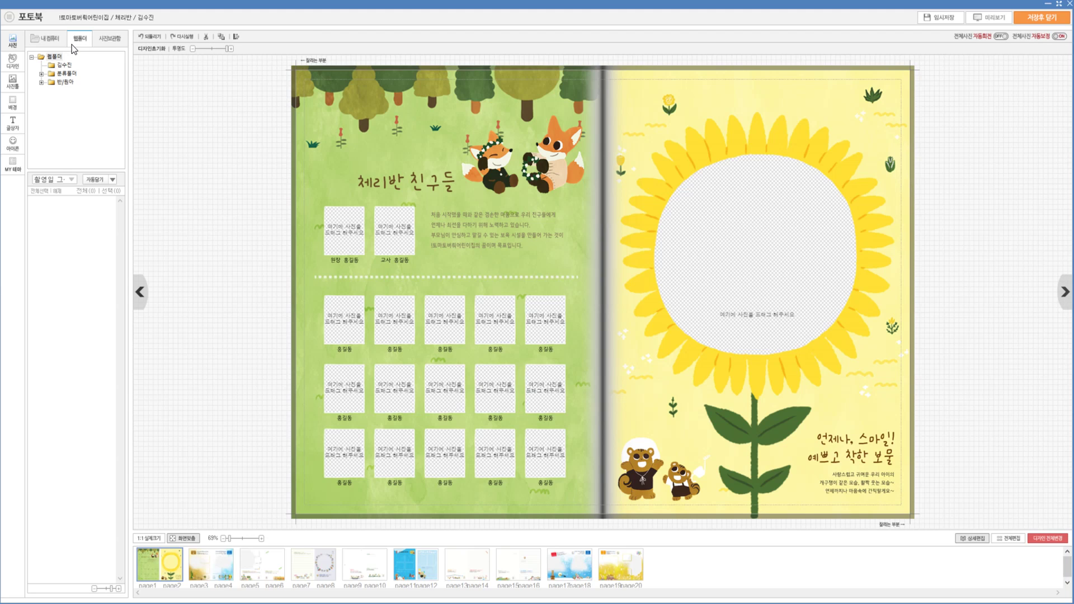
{"action": "left_click", "coordinate": [61, 45]}
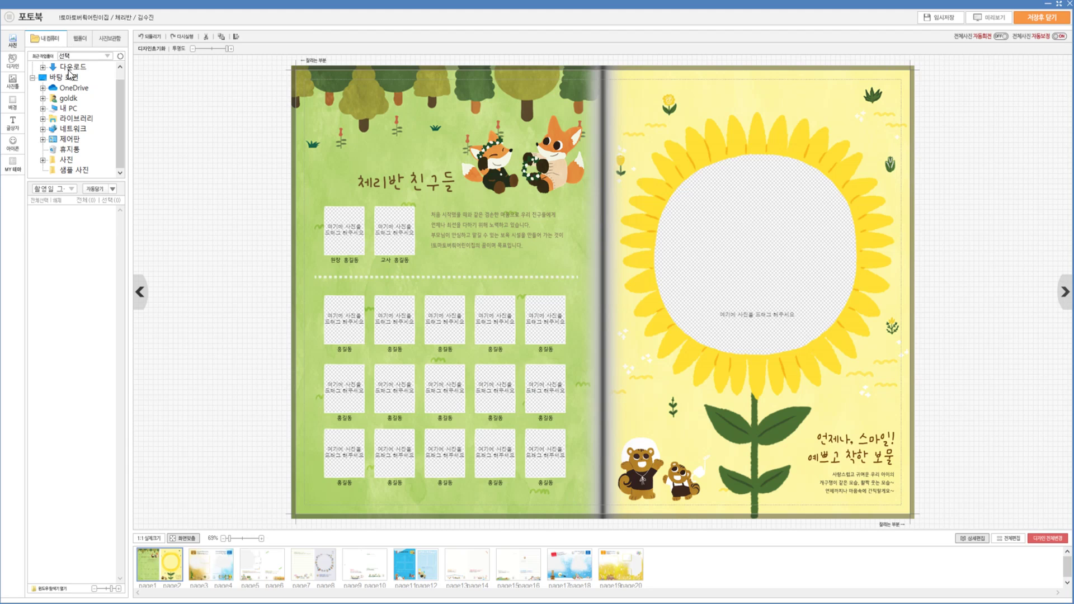
{"action": "left_click", "coordinate": [82, 170]}
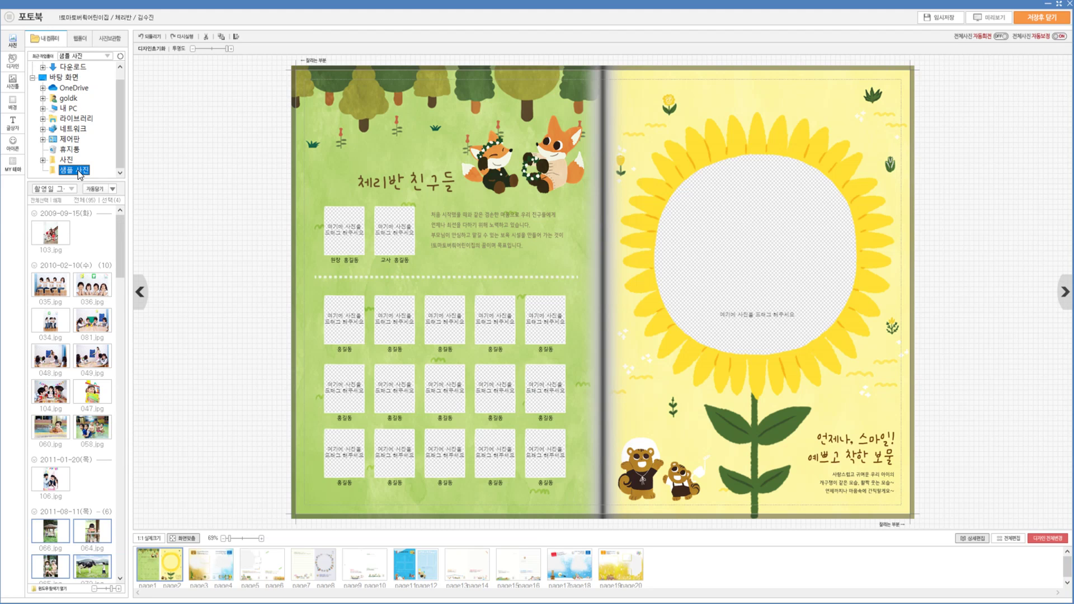
- Sort the photo list by 파일명 and by 촬영일, and group it by shooting date with 촬영일 그룹
{"action": "left_click", "coordinate": [73, 190]}
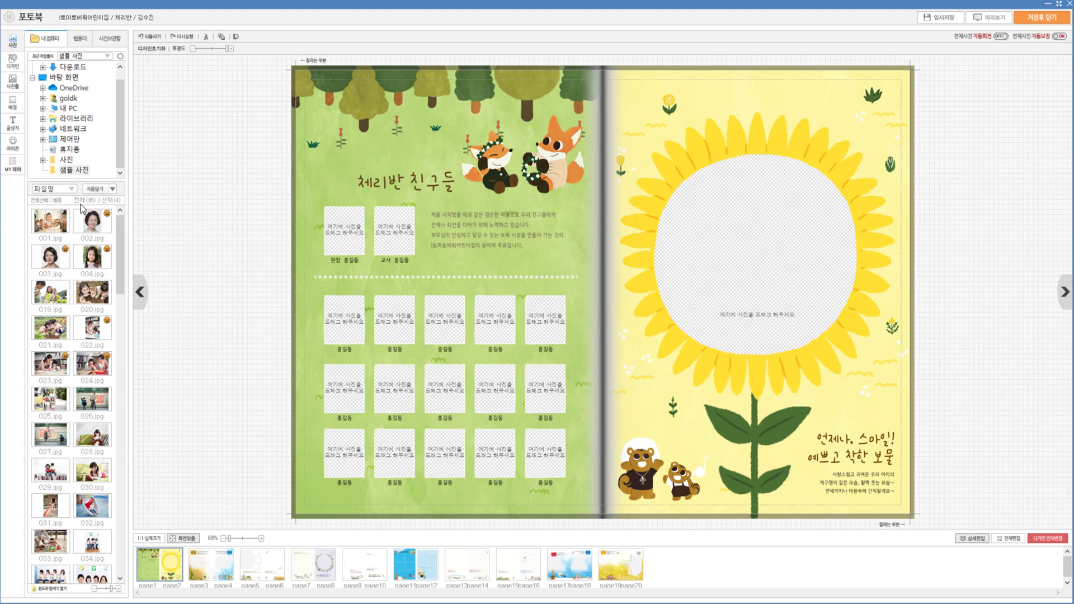
{"action": "left_click", "coordinate": [72, 190]}
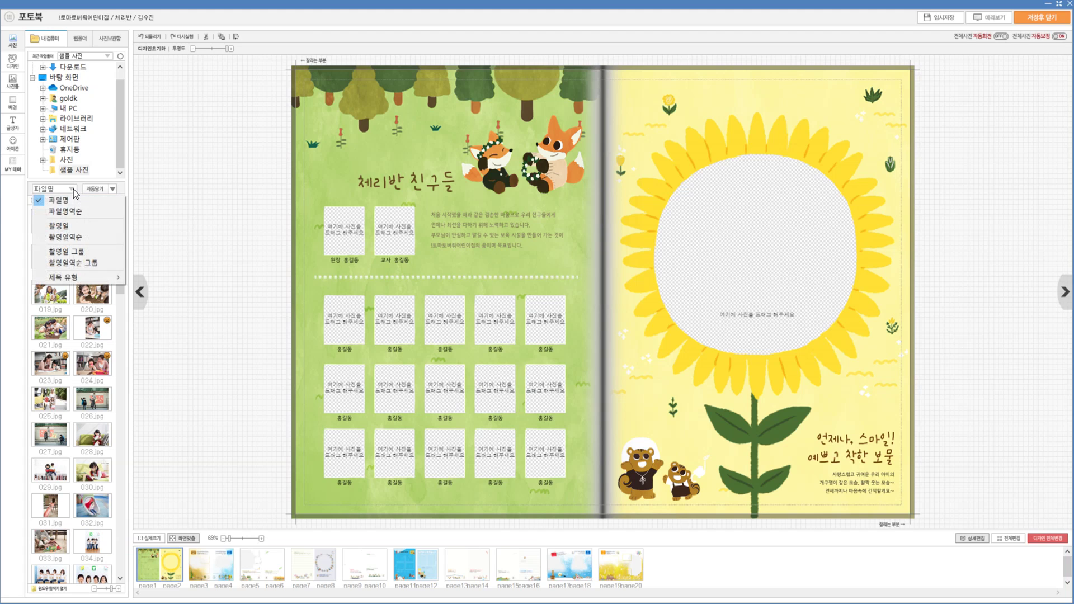
{"action": "left_click", "coordinate": [70, 226]}
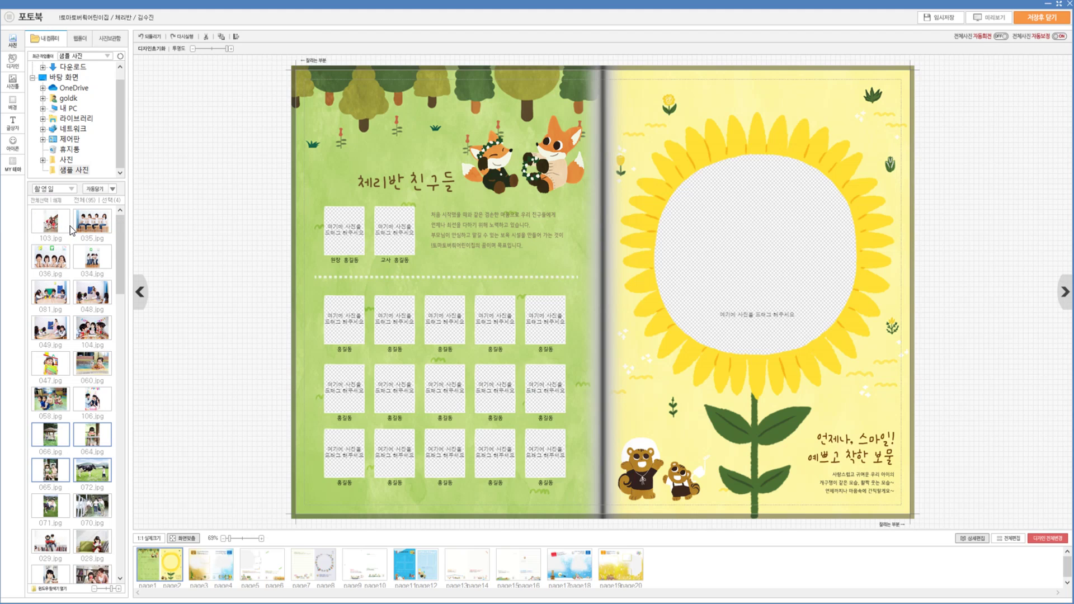
{"action": "left_click", "coordinate": [75, 190]}
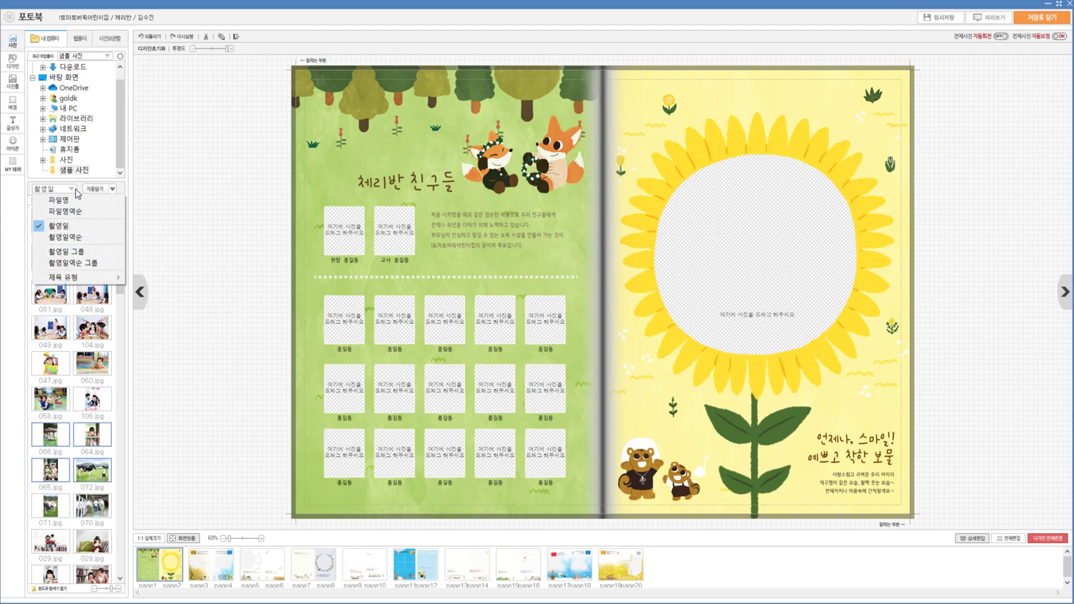
{"action": "left_click", "coordinate": [85, 251]}
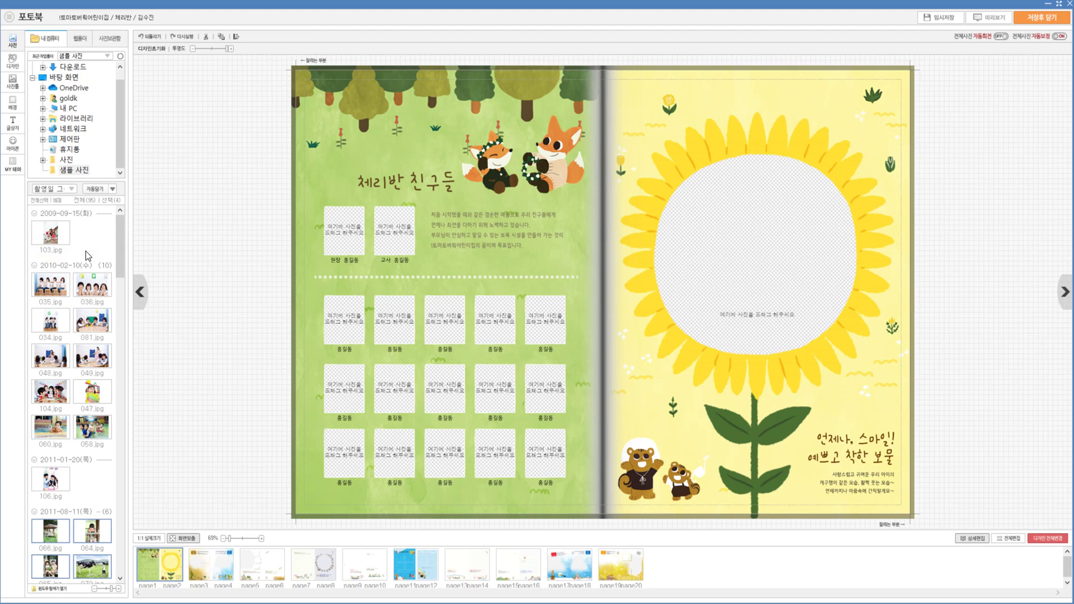
- Fill the 모종심기 체험 page's frames with photos 066, 064, 065 and 072, and swap the cow photo with the small frame's watermelon photo
{"action": "scroll", "coordinate": [89, 250], "scroll_direction": "down", "scroll_amount": 3}
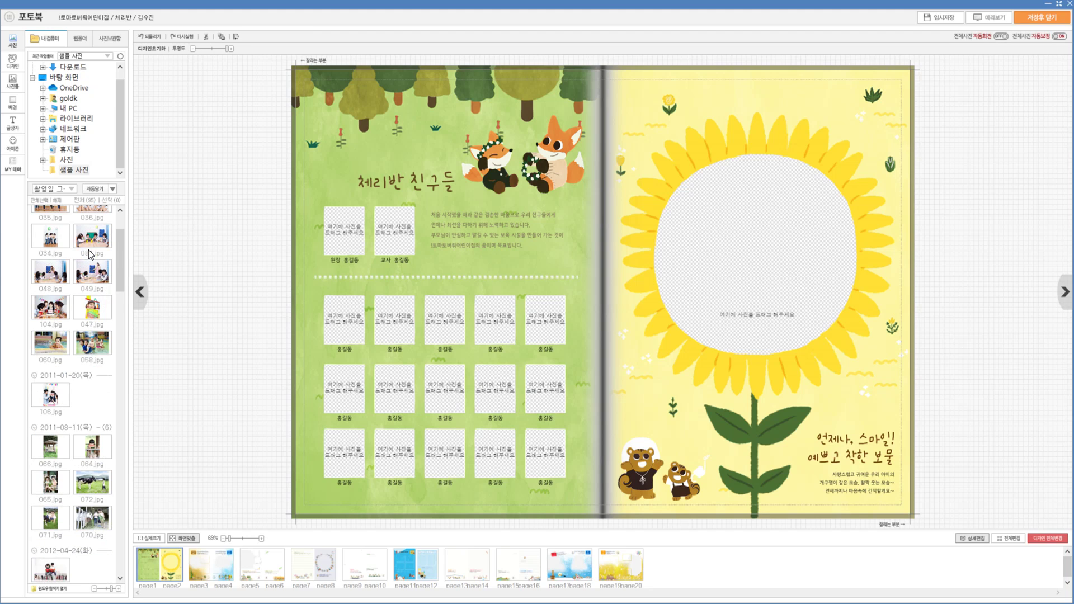
{"action": "scroll", "coordinate": [88, 250], "scroll_direction": "down", "scroll_amount": 4}
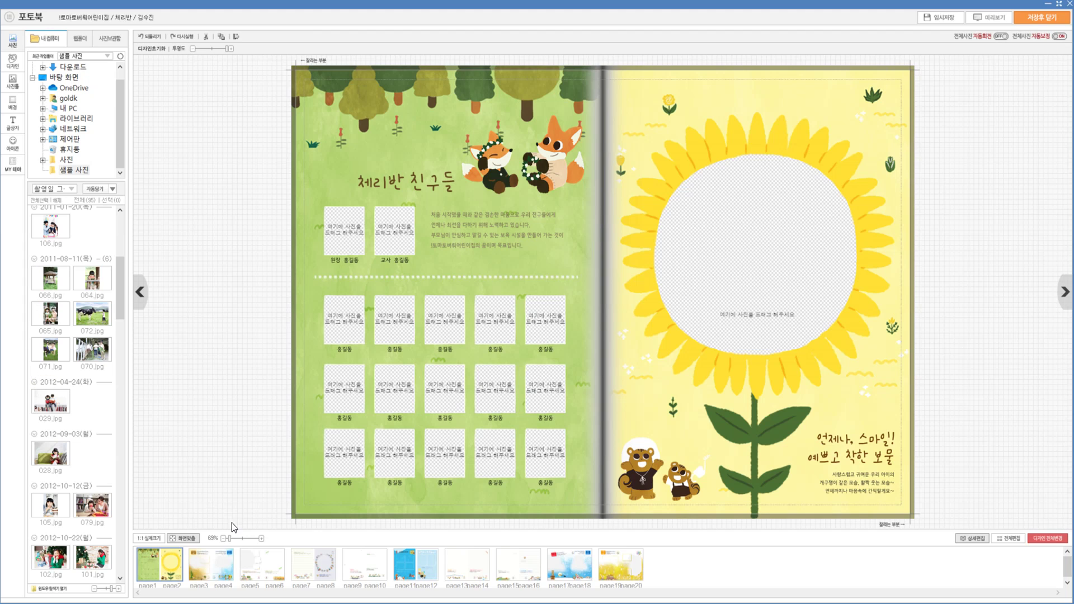
{"action": "left_click", "coordinate": [217, 567]}
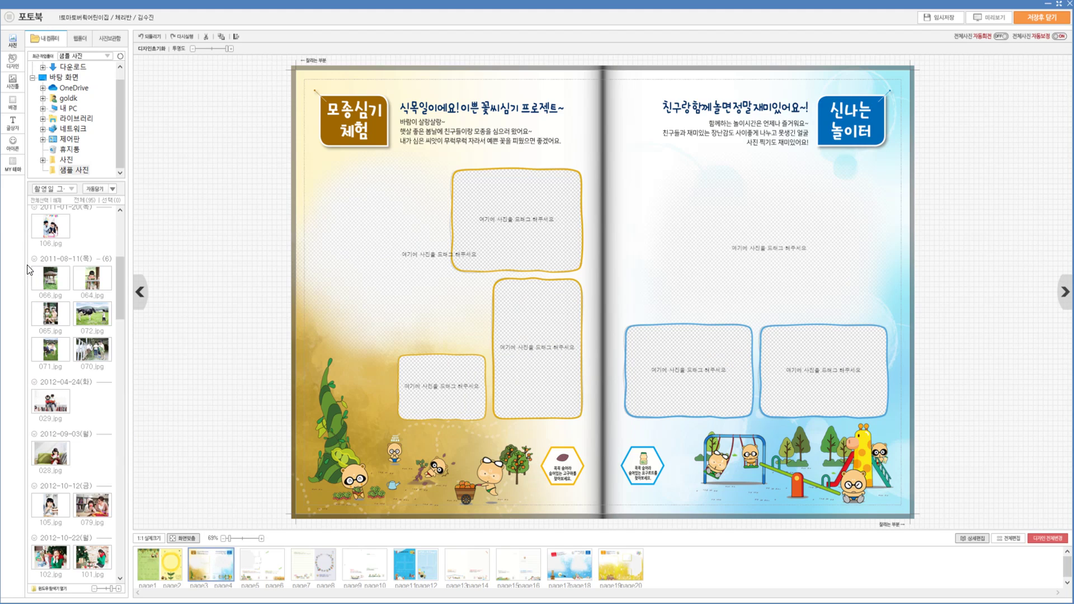
{"action": "left_click_drag", "start_coordinate": [29, 264], "coordinate": [104, 333]}
{"action": "left_click_drag", "start_coordinate": [87, 284], "coordinate": [361, 280]}
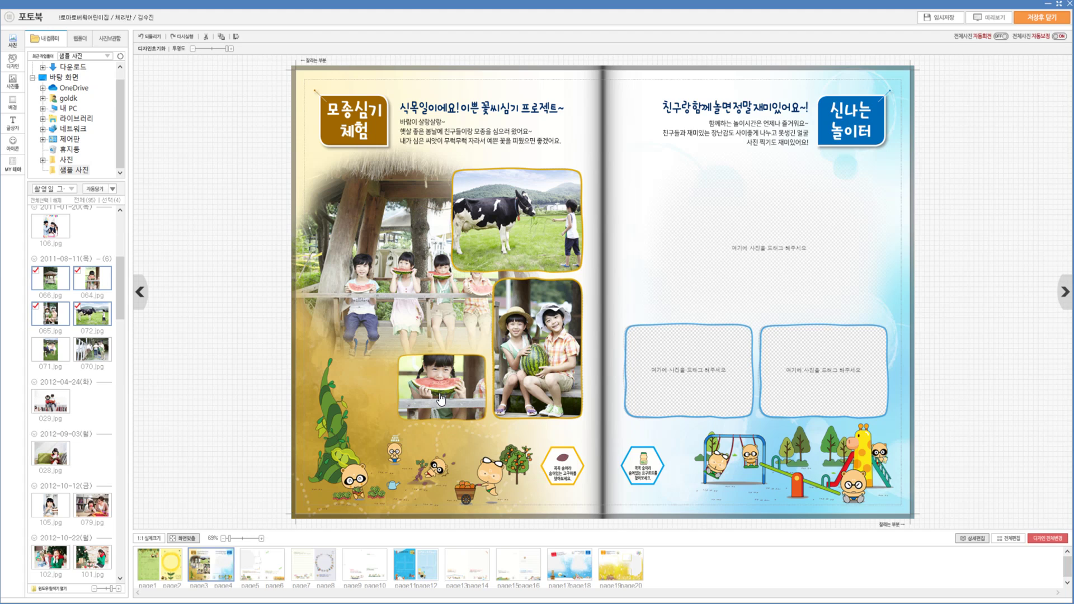
{"action": "left_click_drag", "start_coordinate": [442, 399], "coordinate": [515, 256]}
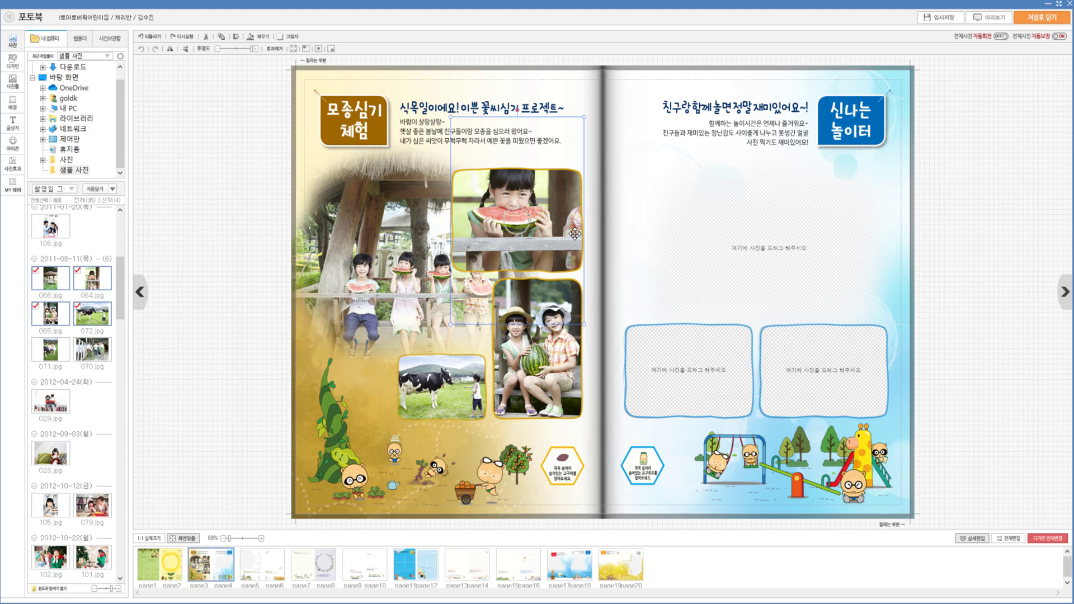
- Try shifting the watermelon photo out of its frame on the 모종심기 체험 page, and move it back
{"action": "left_click_drag", "start_coordinate": [575, 234], "coordinate": [612, 232]}
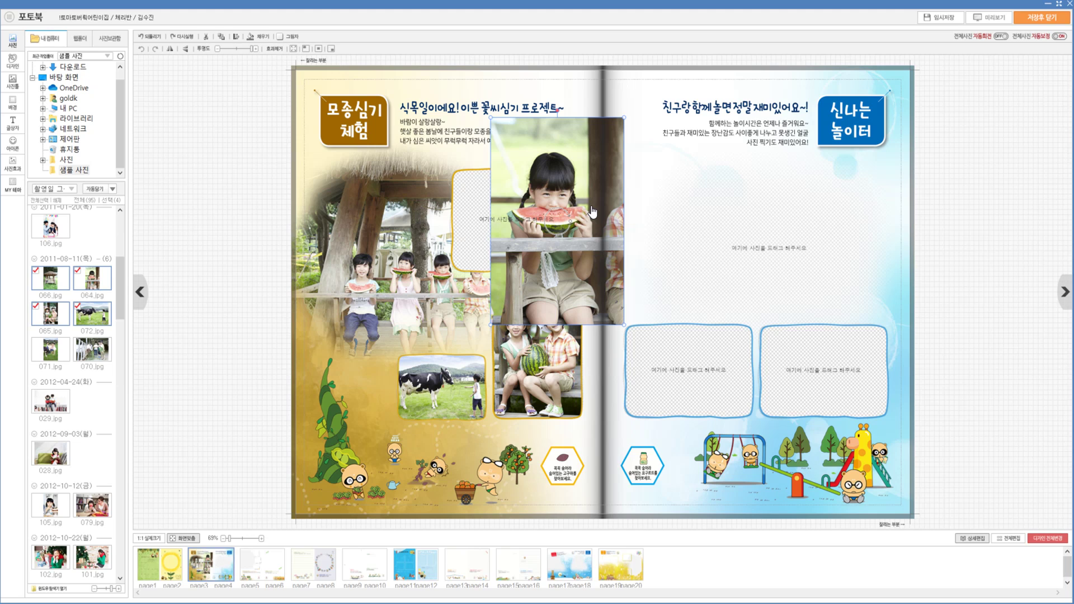
{"action": "left_click_drag", "start_coordinate": [593, 212], "coordinate": [548, 211]}
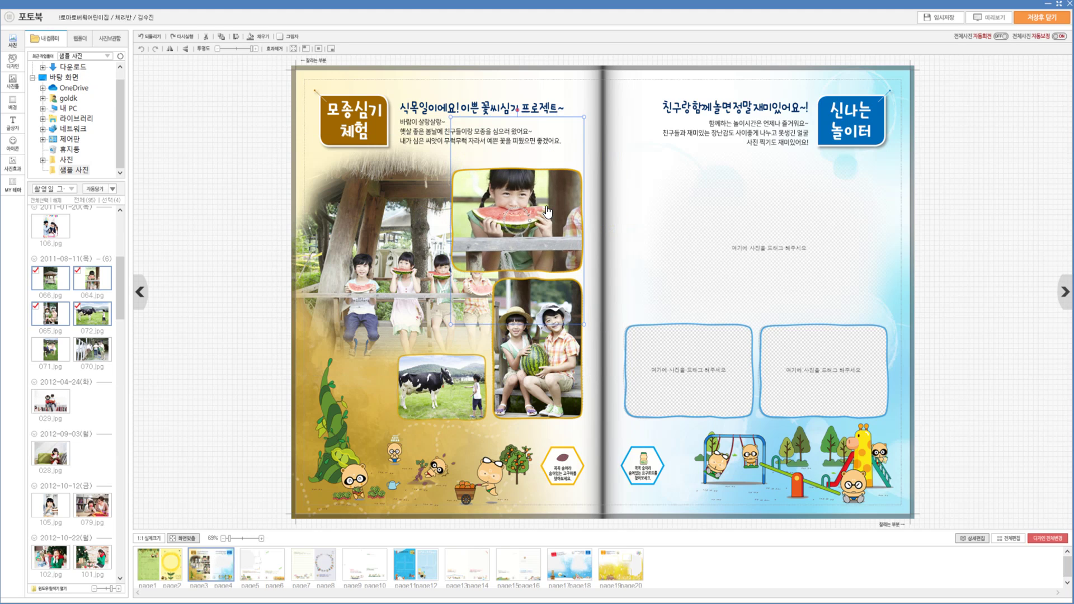
- Place photo 001 in the sunflower frame on page 2, converting the oversized image to a suitable size
{"action": "key", "text": "Page_Up"}
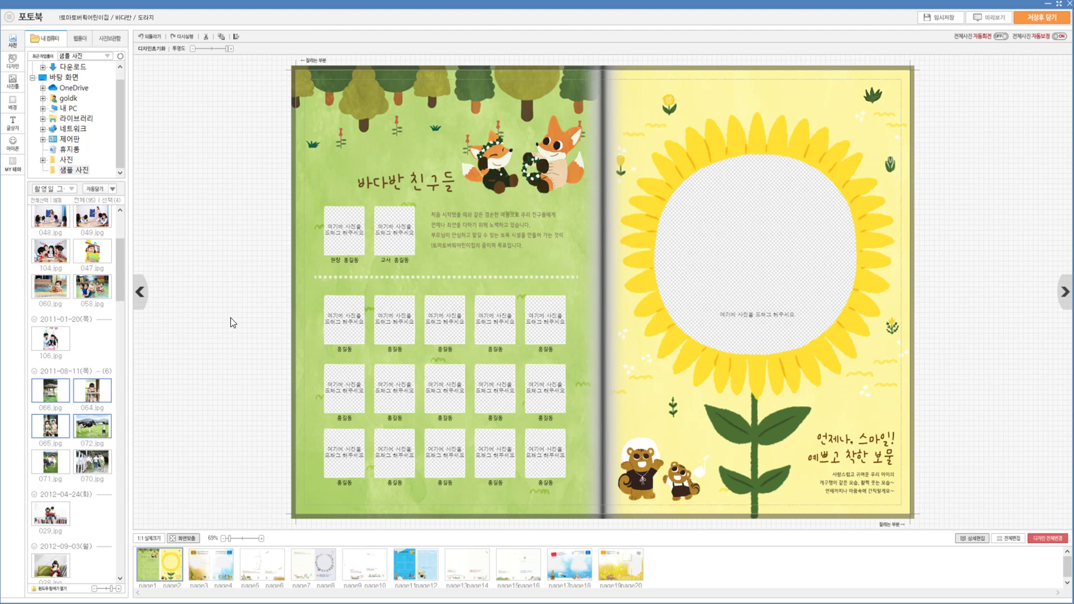
{"action": "left_click_drag", "start_coordinate": [51, 223], "coordinate": [761, 249]}
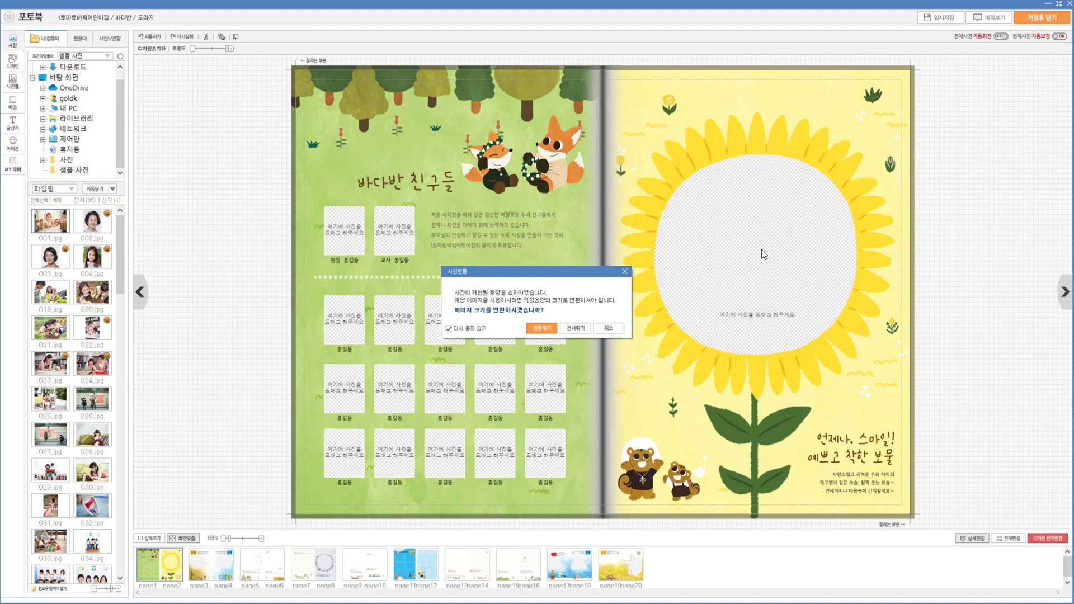
{"action": "left_click", "coordinate": [541, 329]}
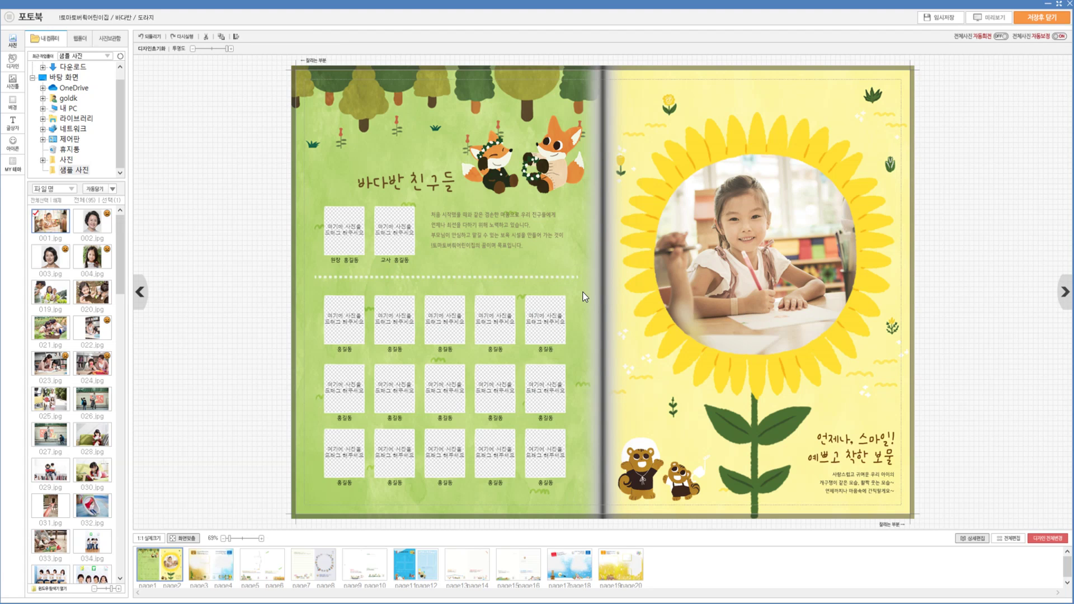
- Reposition and enlarge the girl's photo inside the sunflower frame so that it covers the whole opening
{"action": "left_click", "coordinate": [688, 257]}
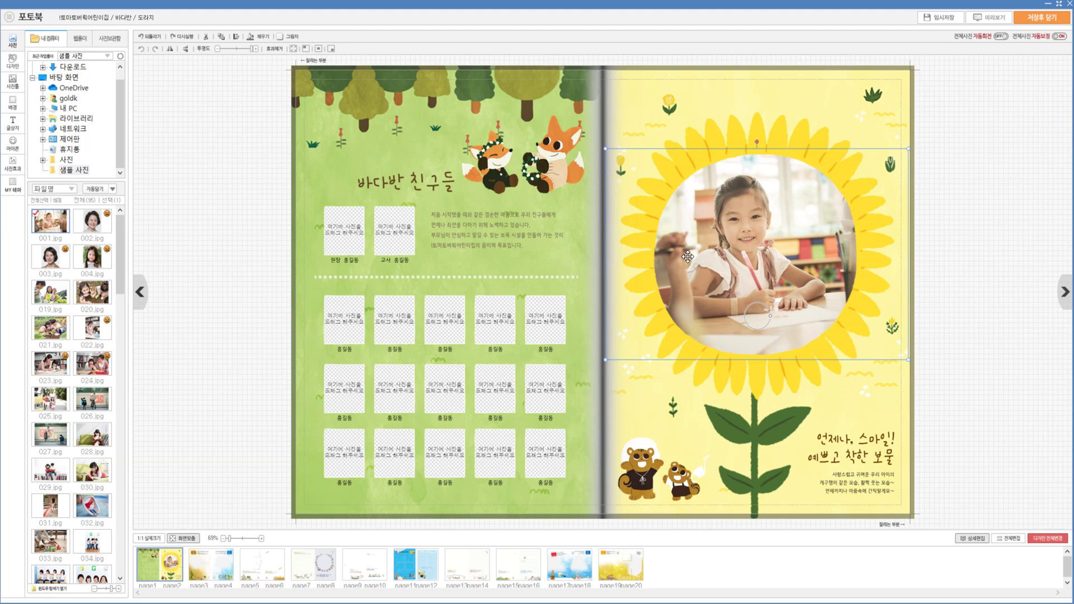
{"action": "left_click_drag", "start_coordinate": [689, 256], "coordinate": [694, 249]}
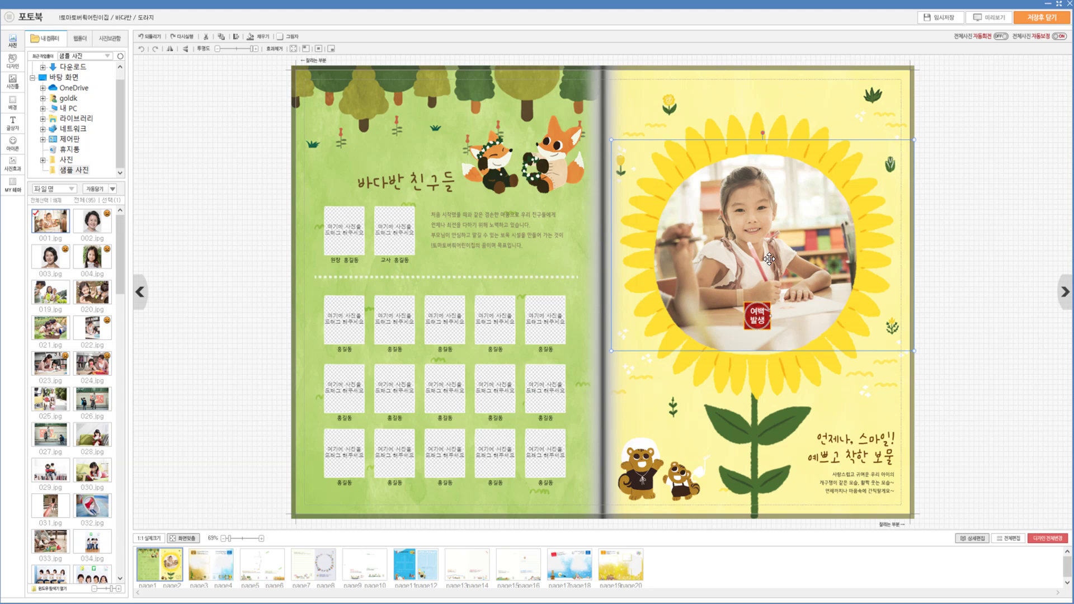
{"action": "mouse_move", "coordinate": [769, 259]}
{"action": "left_mouse_down"}
{"action": "mouse_move", "coordinate": [770, 269]}
{"action": "mouse_move", "coordinate": [769, 253]}
{"action": "left_mouse_up"}
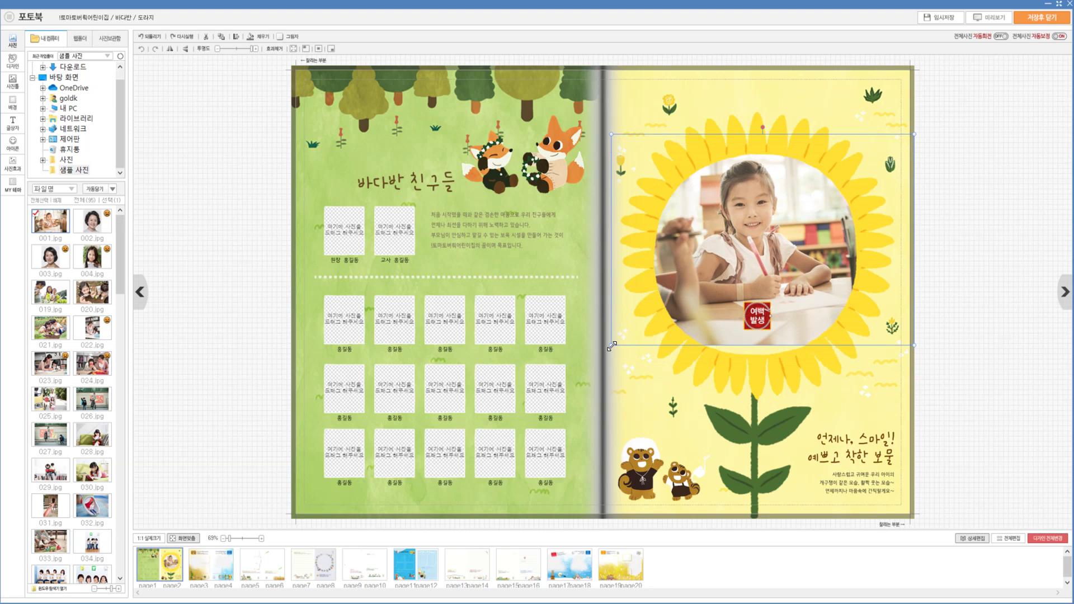
{"action": "left_click_drag", "start_coordinate": [612, 346], "coordinate": [586, 356]}
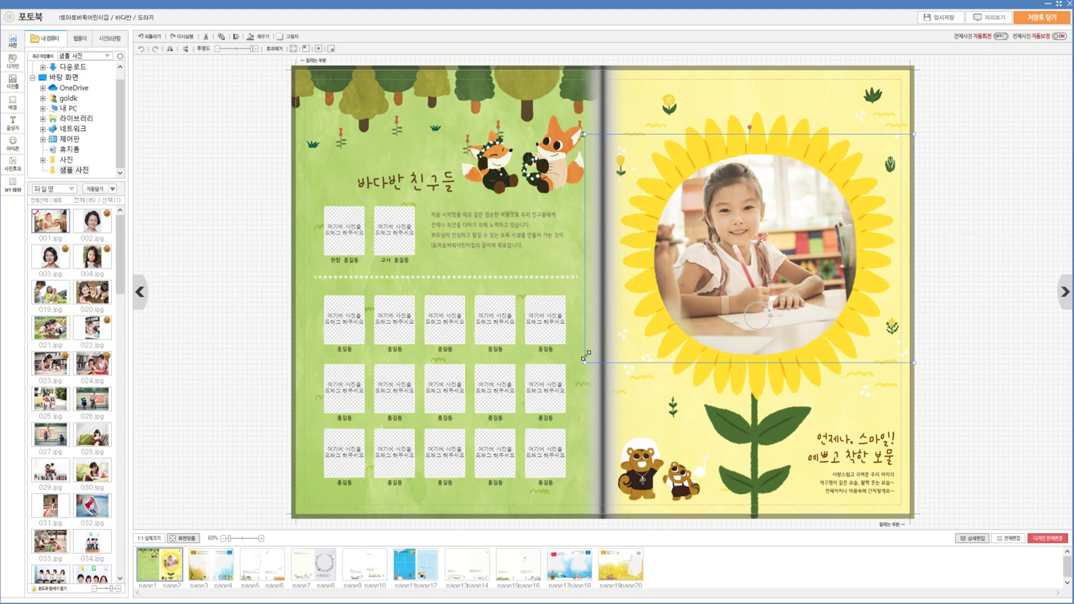
{"action": "left_click", "coordinate": [749, 295]}
{"action": "left_click_drag", "start_coordinate": [750, 295], "coordinate": [759, 300]}
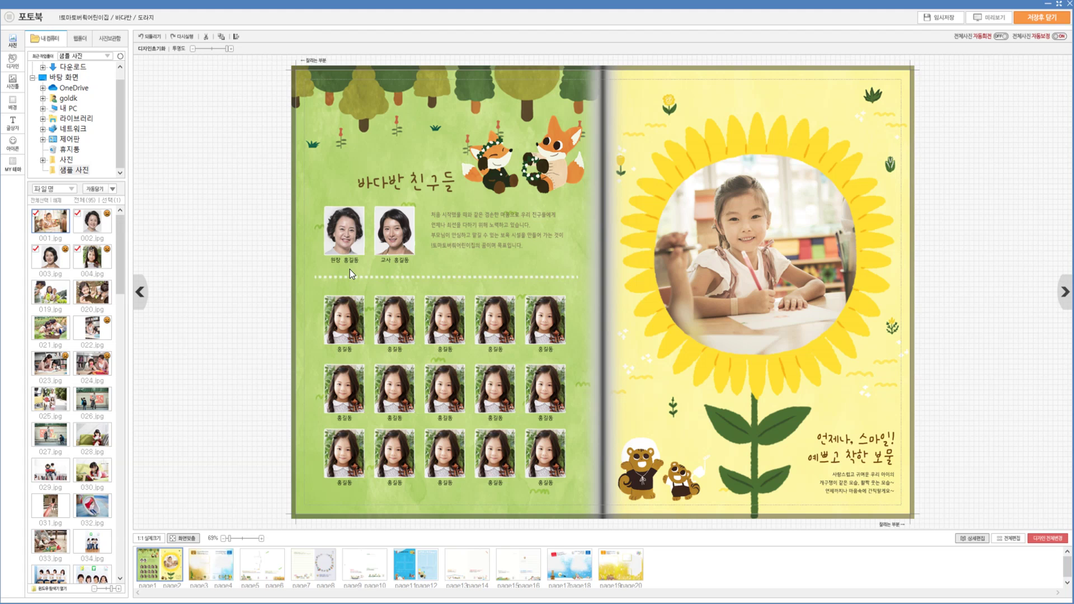
- Start saving the album, and fill in the required name captions of the principal, the teacher and the first child
{"action": "left_click", "coordinate": [1032, 16]}
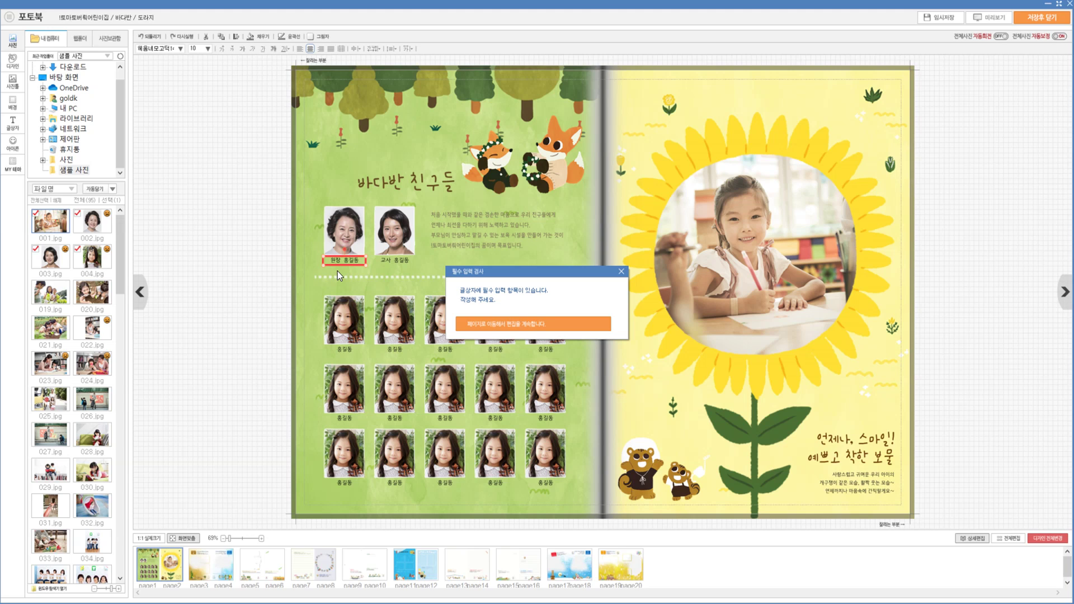
{"action": "left_click", "coordinate": [546, 325]}
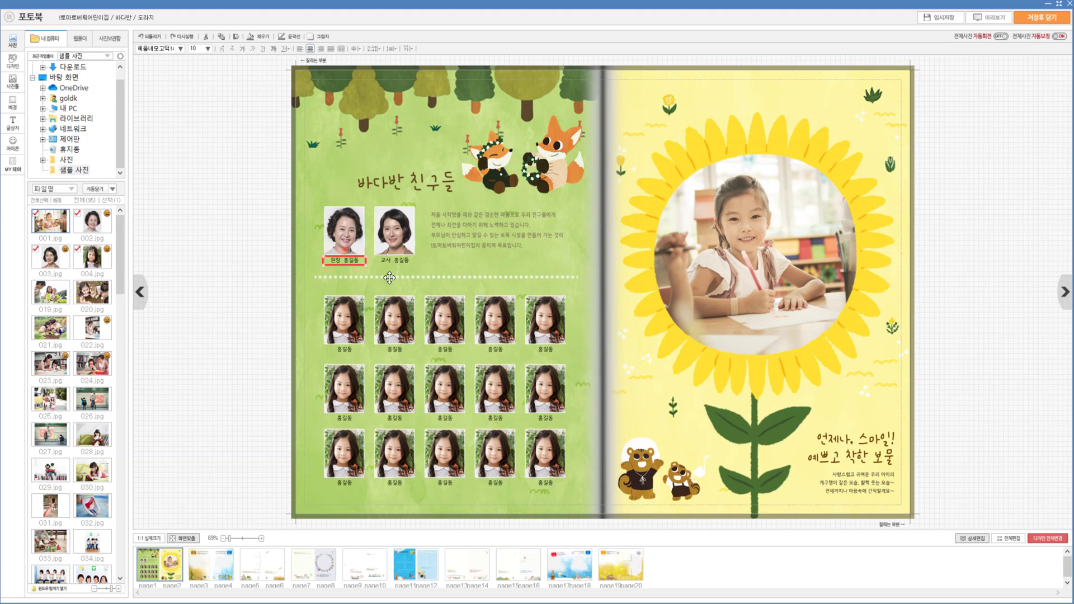
{"action": "left_click", "coordinate": [310, 327]}
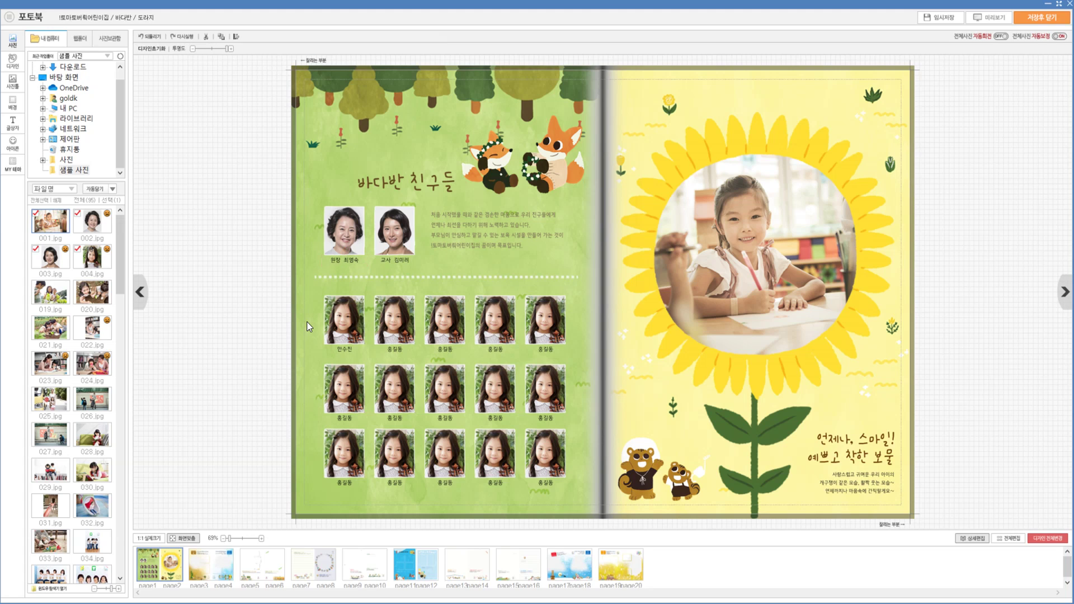
- Run the save check again, and return to the class page to locate the next required name caption
{"action": "left_click", "coordinate": [1046, 17]}
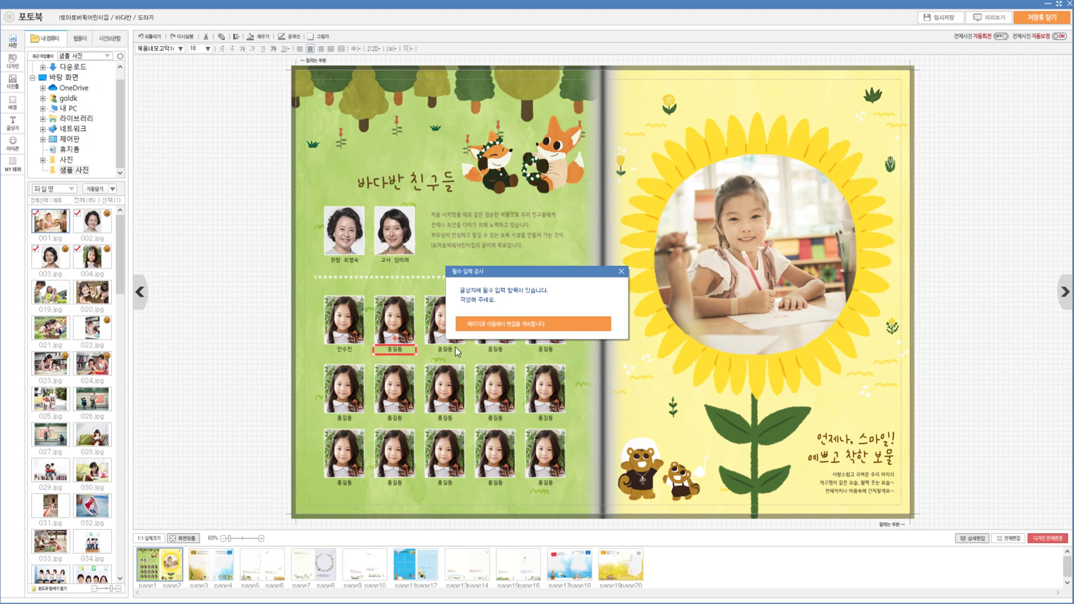
{"action": "left_click", "coordinate": [489, 328]}
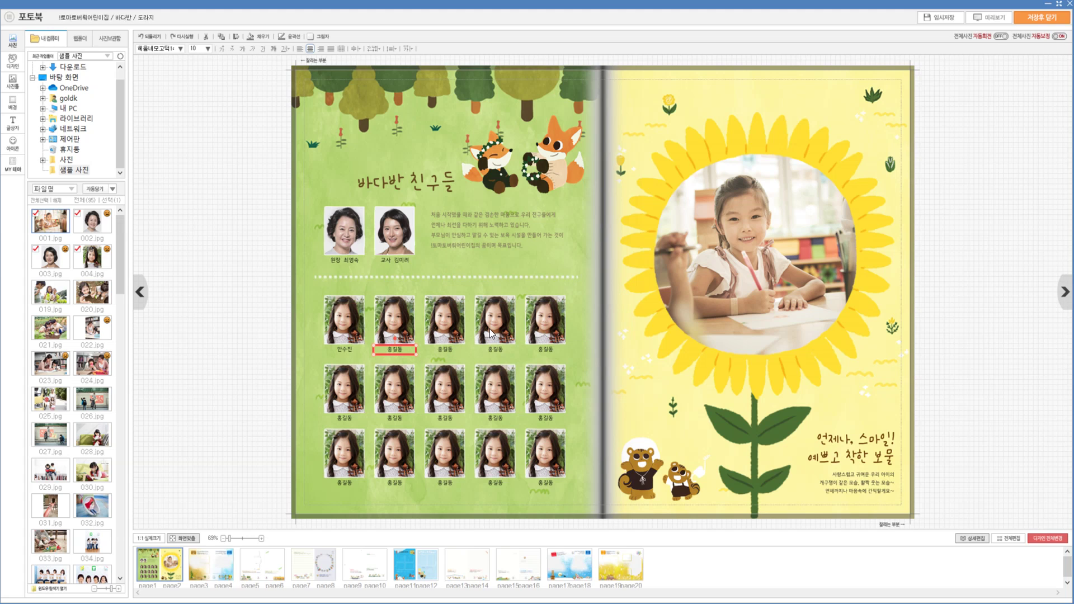
{"action": "left_click", "coordinate": [277, 352]}
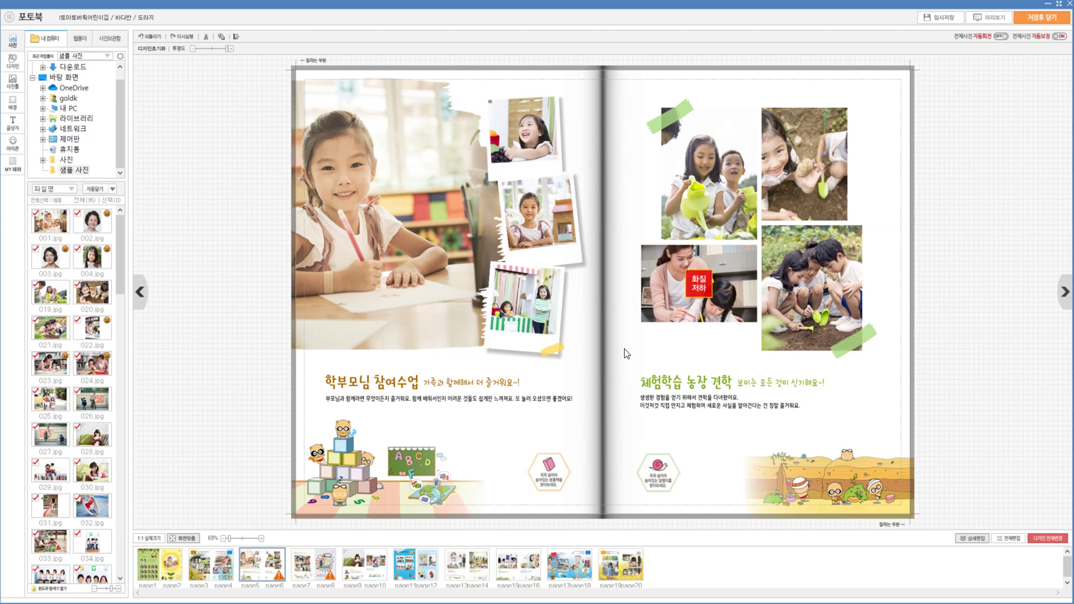
- Try shrinking the low-quality photo of the woman and child on the 체험학습 농장 견학 page
{"action": "left_click", "coordinate": [647, 319]}
{"action": "left_click_drag", "start_coordinate": [641, 322], "coordinate": [657, 316]}
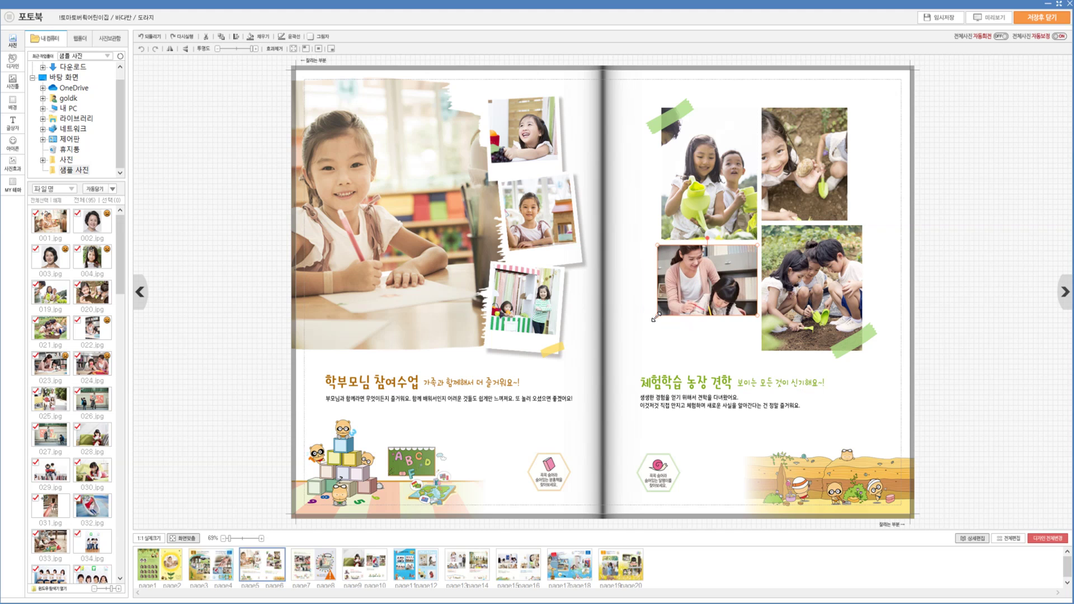
{"action": "left_click", "coordinate": [642, 327]}
- Open the spread of pages 3 and 4, and look through the photo frame, background, text box and icon collections
{"action": "left_click", "coordinate": [193, 573]}
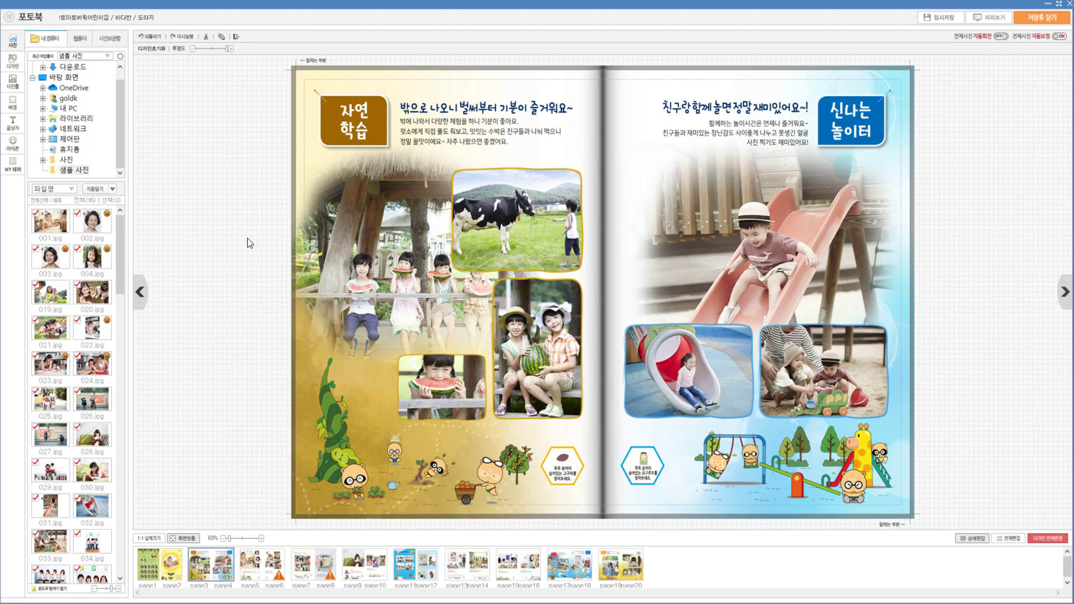
{"action": "left_click", "coordinate": [13, 82]}
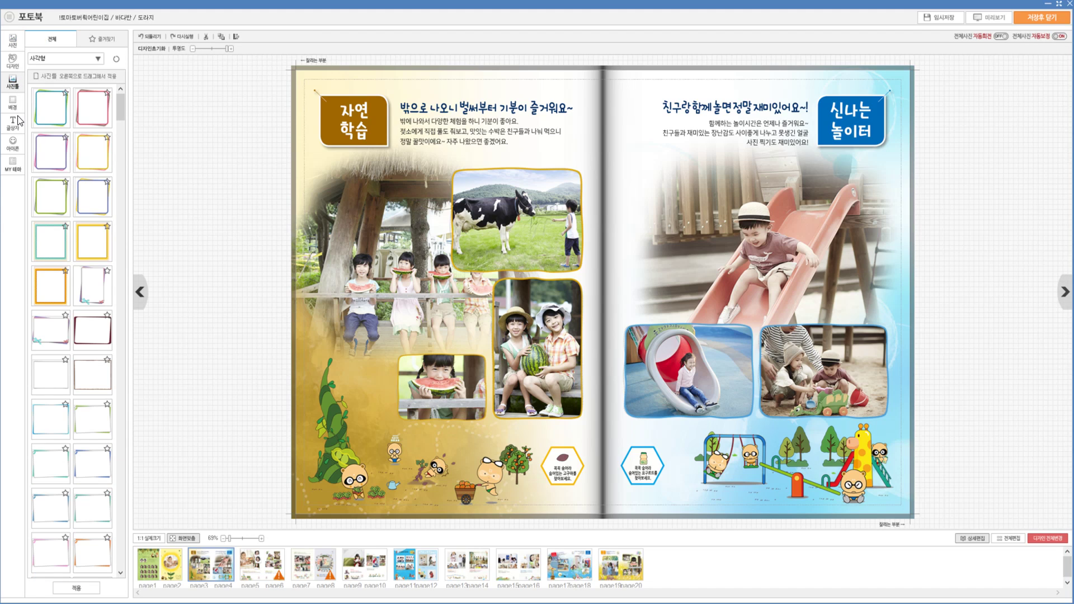
{"action": "left_click", "coordinate": [17, 106]}
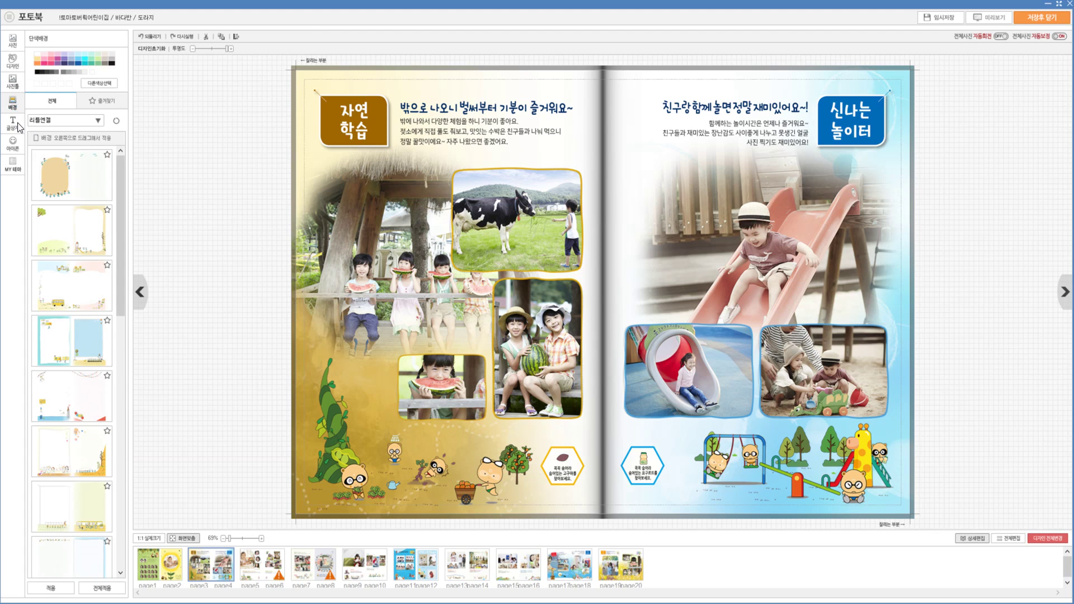
{"action": "left_click", "coordinate": [17, 124]}
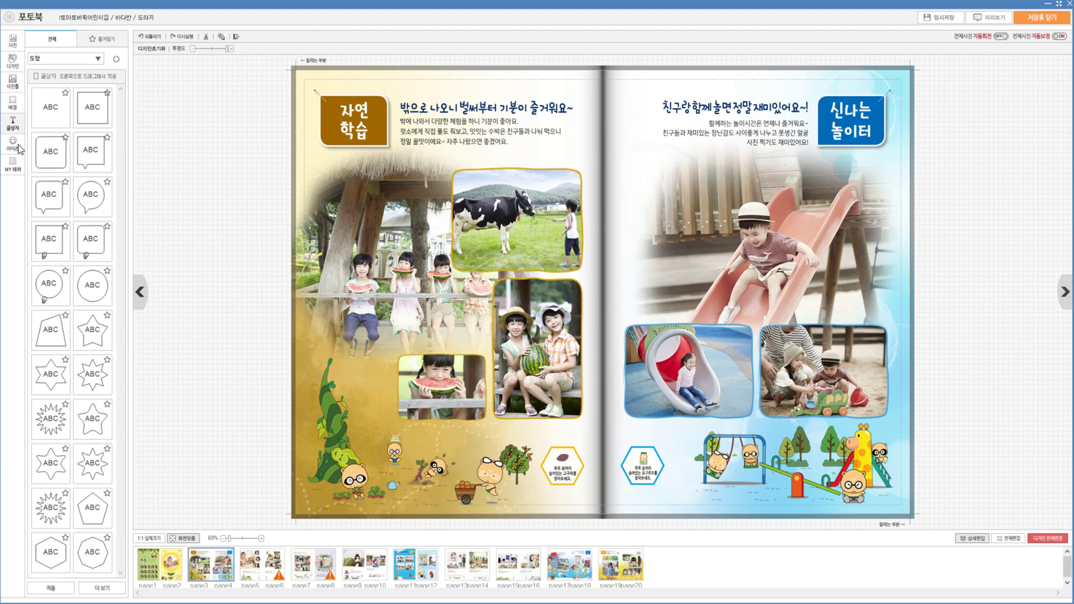
{"action": "left_click", "coordinate": [19, 148]}
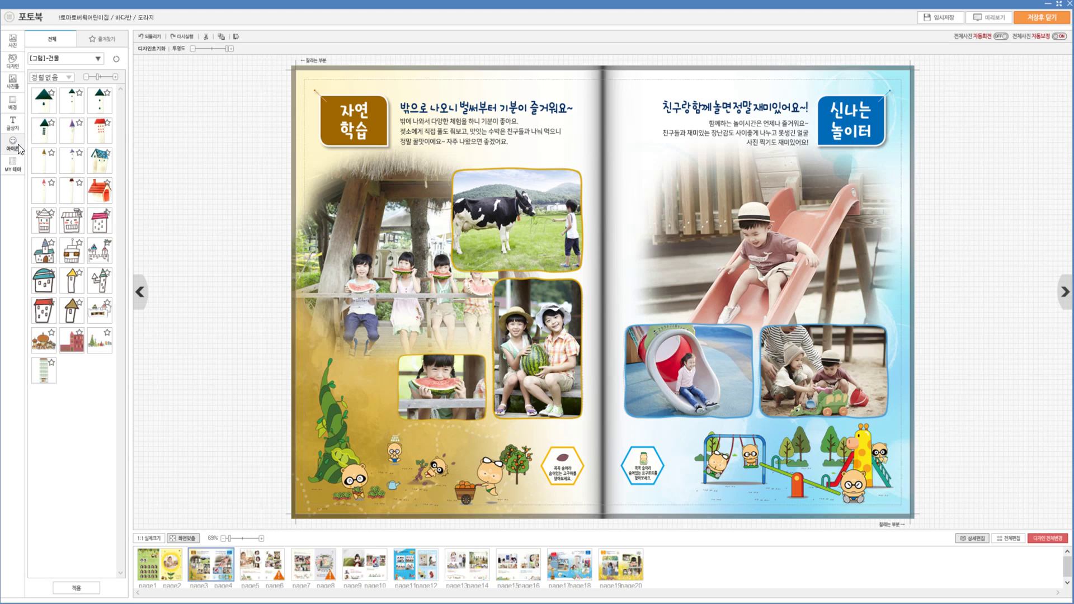
- Review the photo frames and text boxes once more, and show the icons of the [그림]-식물 category
{"action": "left_click", "coordinate": [13, 83]}
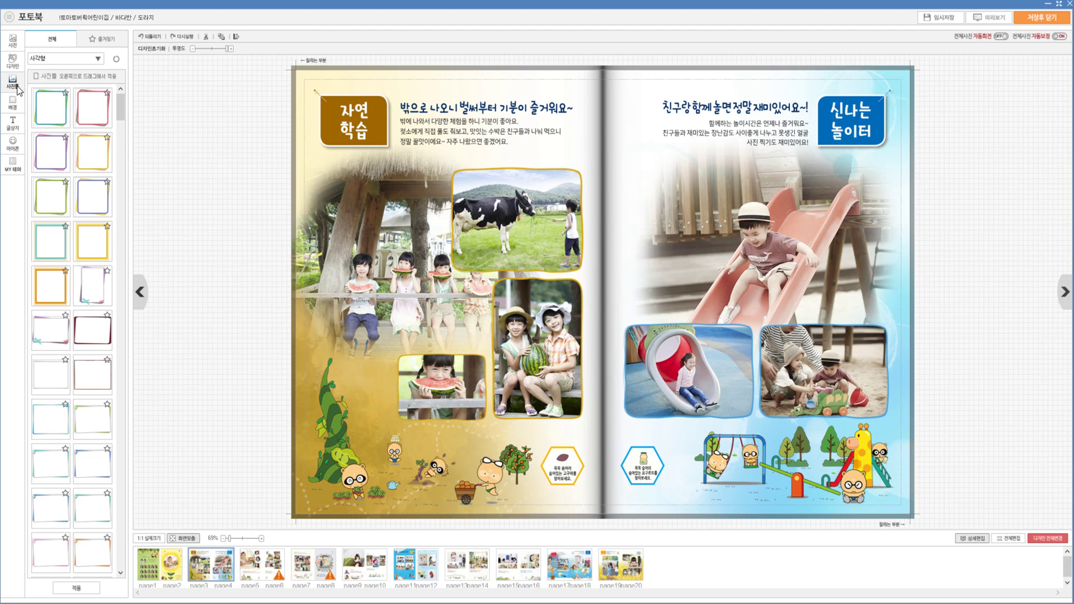
{"action": "left_click", "coordinate": [14, 129]}
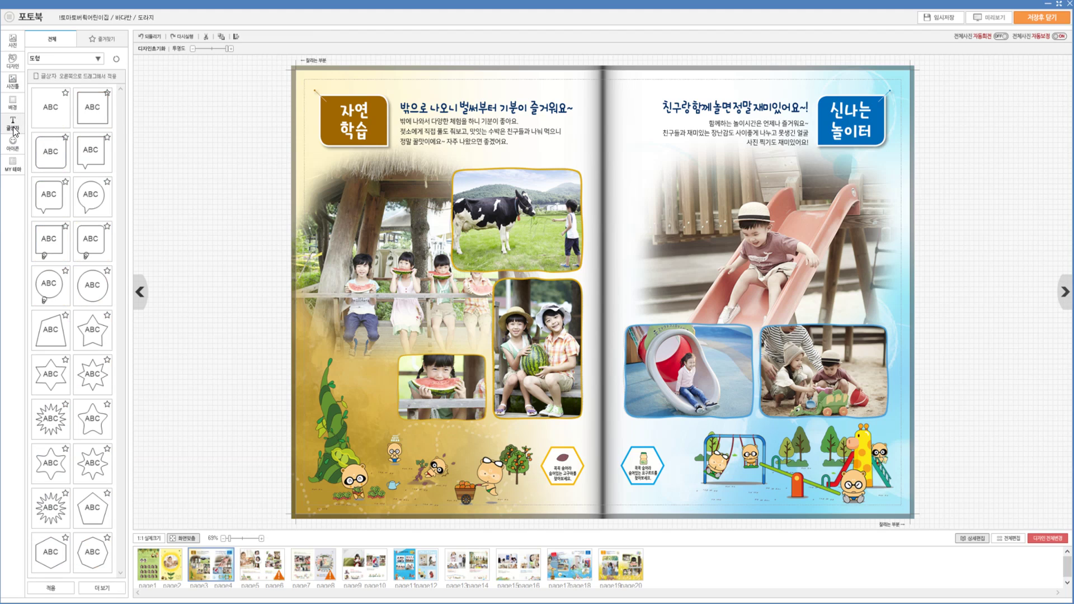
{"action": "left_click", "coordinate": [12, 148]}
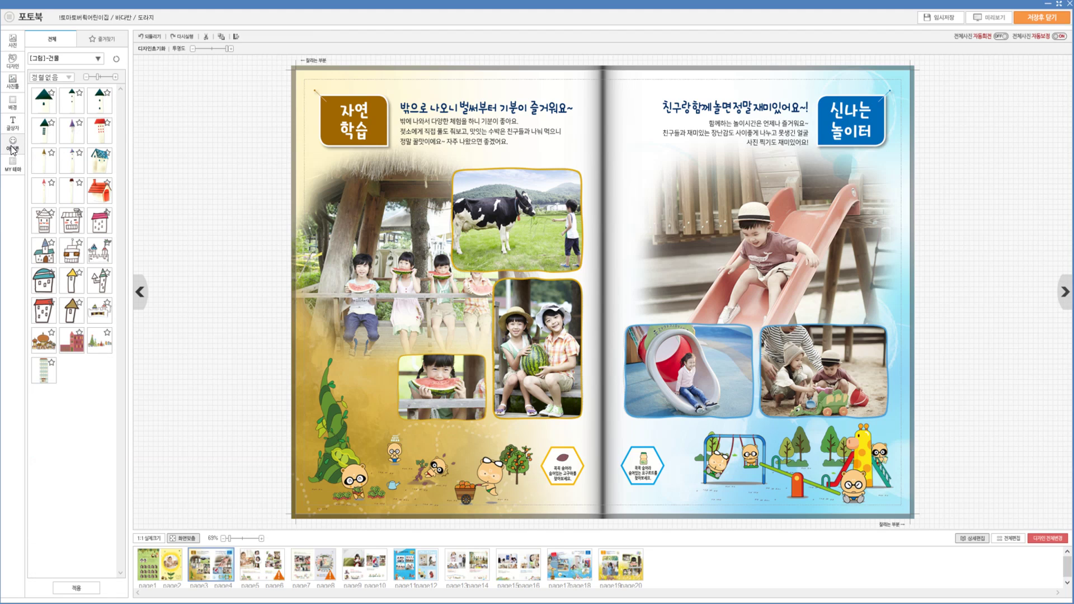
{"action": "left_click", "coordinate": [64, 59]}
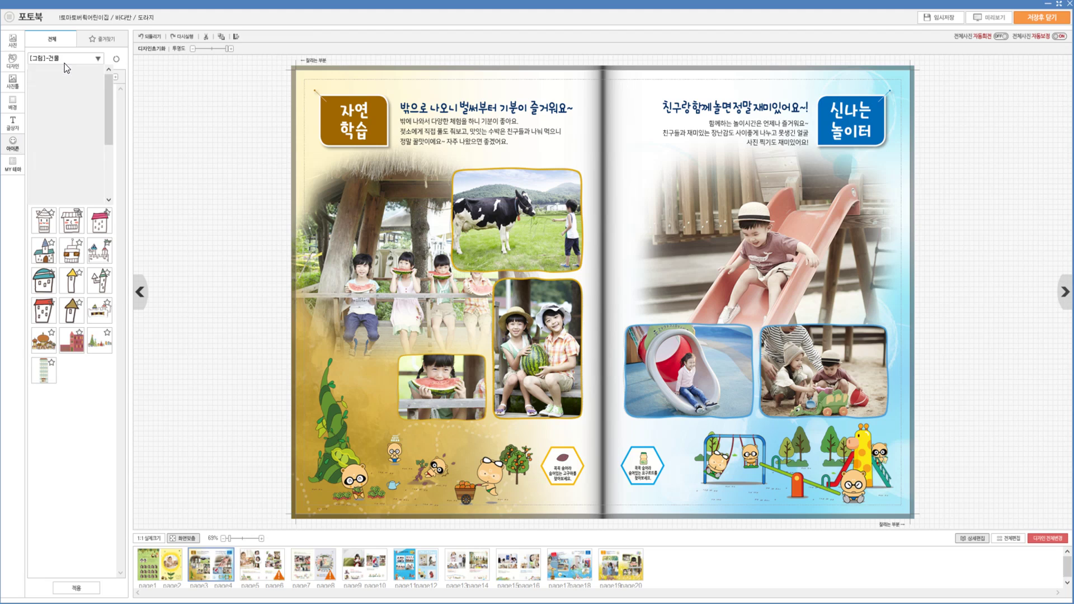
{"action": "left_click", "coordinate": [56, 137]}
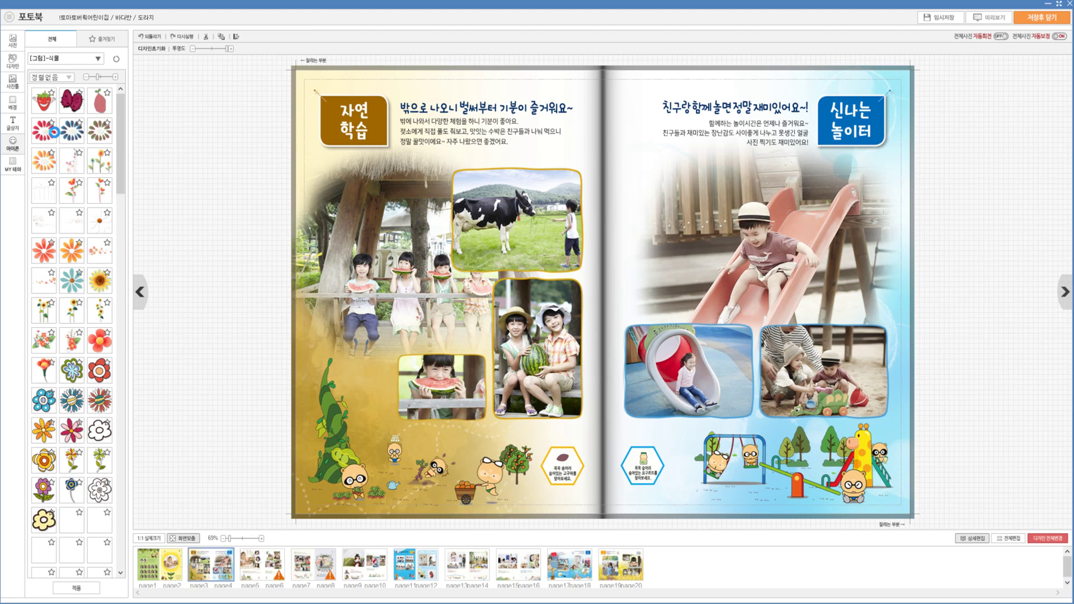
- Apply the turquoise round frame from the 원형 photo frame category to the large photo on the 자연 학습 page
{"action": "left_click", "coordinate": [10, 83]}
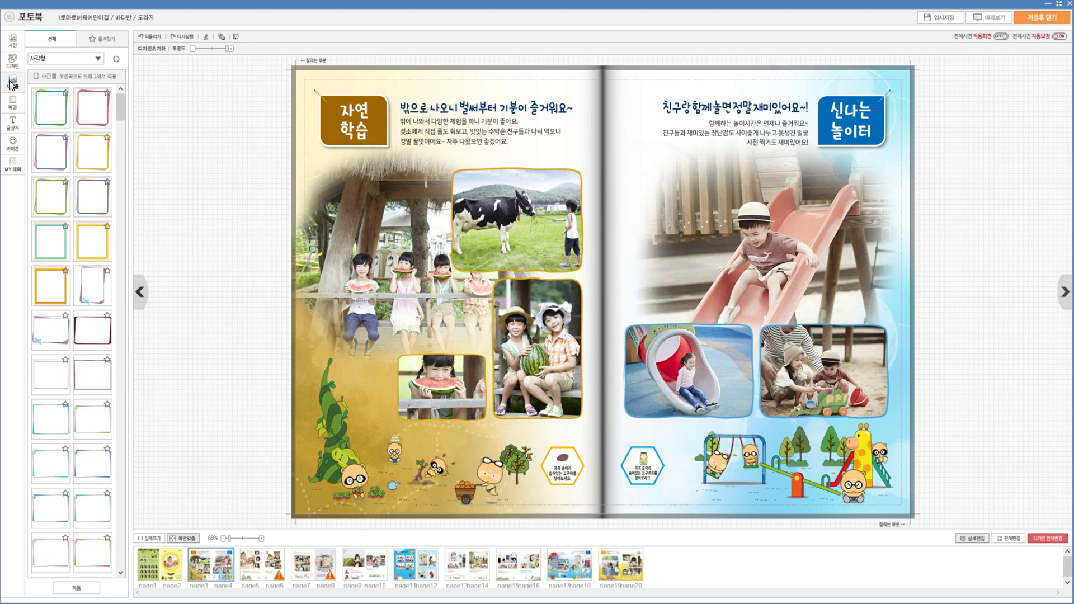
{"action": "left_click", "coordinate": [66, 58]}
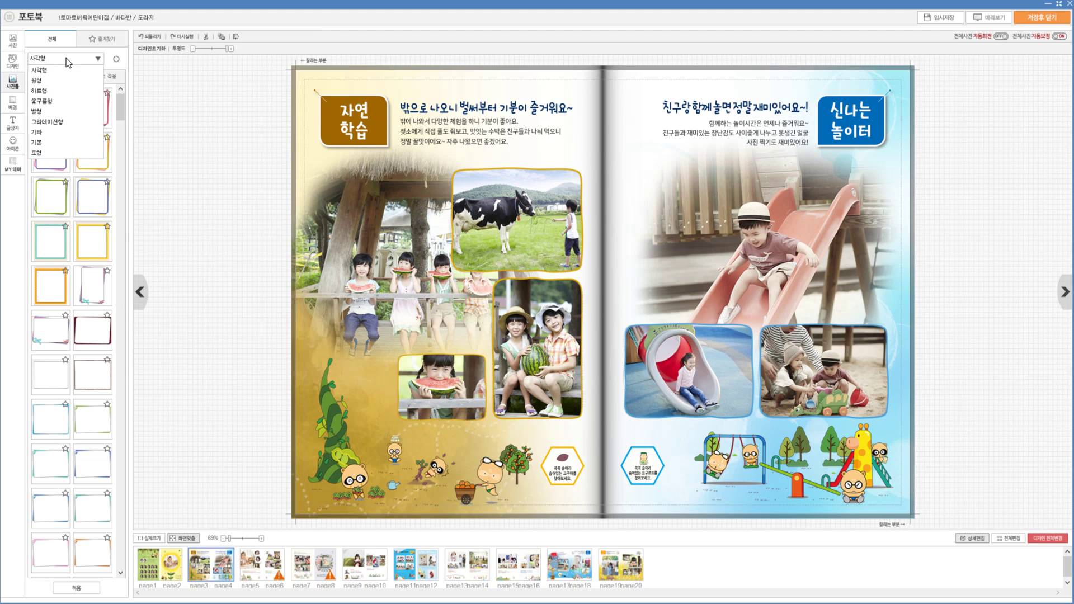
{"action": "left_click", "coordinate": [61, 84]}
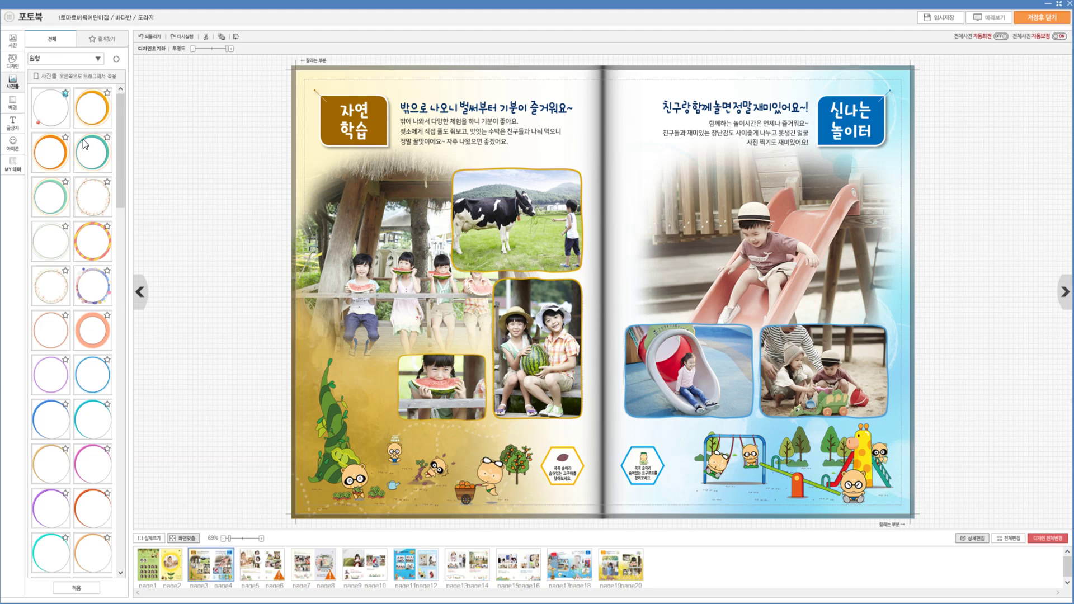
{"action": "left_click_drag", "start_coordinate": [88, 156], "coordinate": [373, 276]}
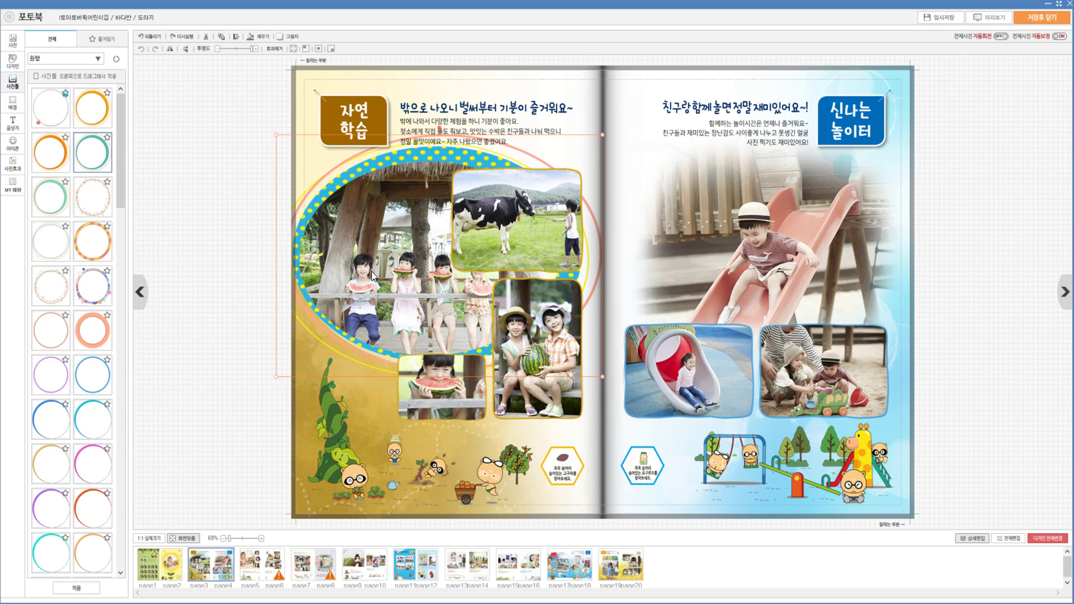
- Add the orange-and-pink striped round frame as an empty photo frame near the 자연 학습 title
{"action": "double_click", "coordinate": [95, 249]}
{"action": "left_click_drag", "start_coordinate": [95, 249], "coordinate": [284, 384]}
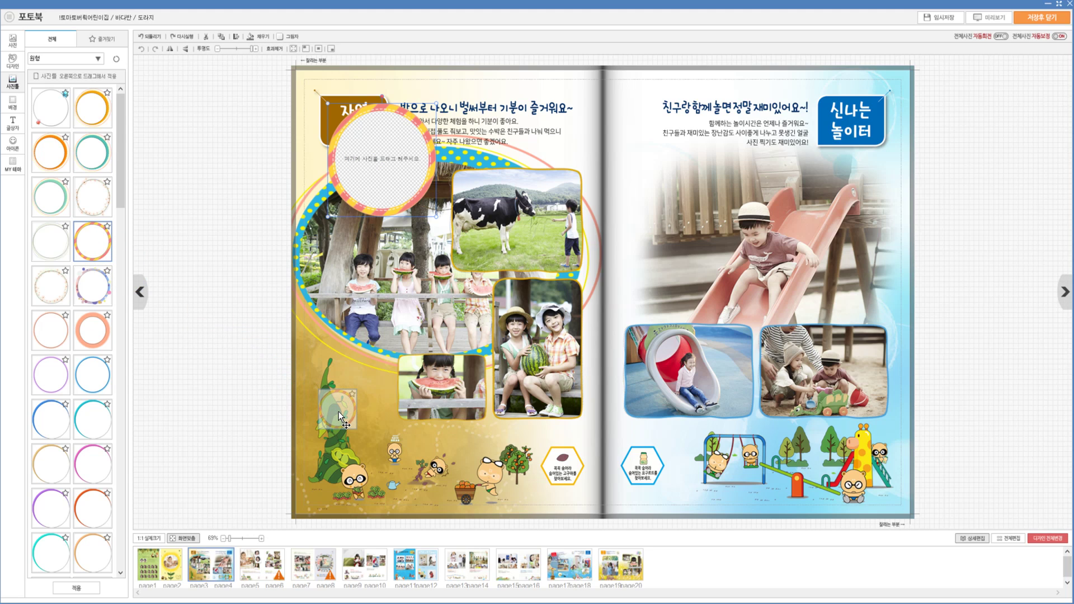
- Try the orange-and-pink striped round frame on the large photo of the 자연 학습 page, and undo the change
{"action": "left_click_drag", "start_coordinate": [337, 411], "coordinate": [338, 412]}
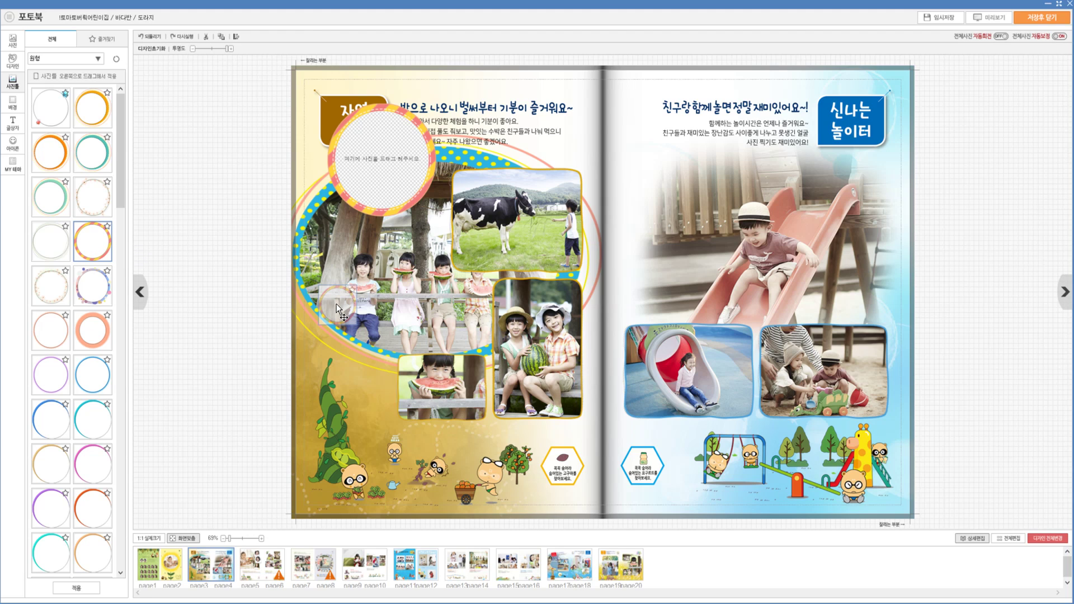
{"action": "left_click_drag", "start_coordinate": [336, 304], "coordinate": [337, 304]}
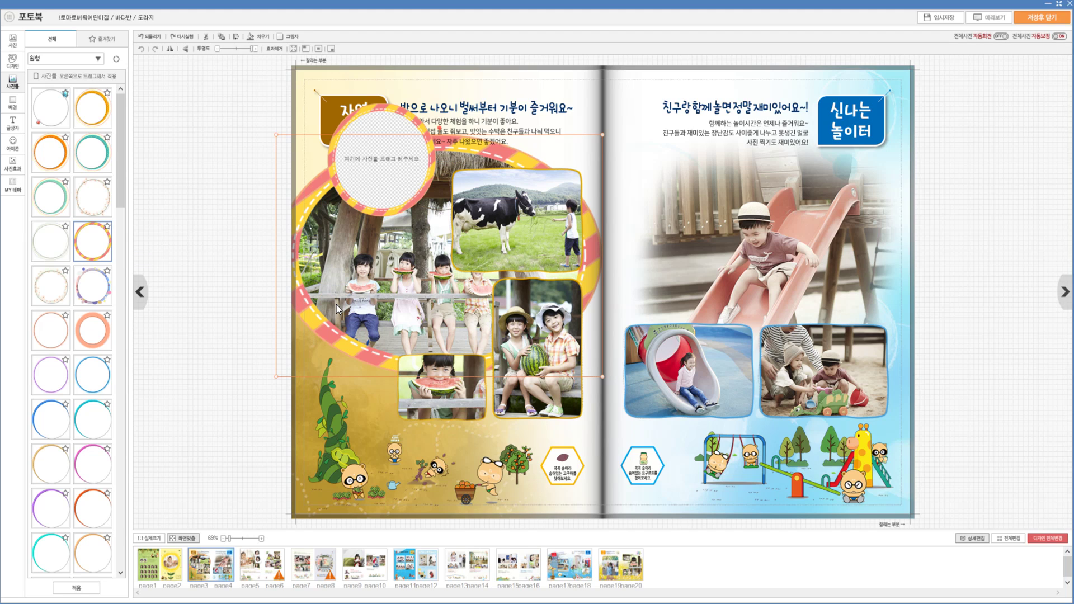
{"action": "left_click", "coordinate": [150, 36]}
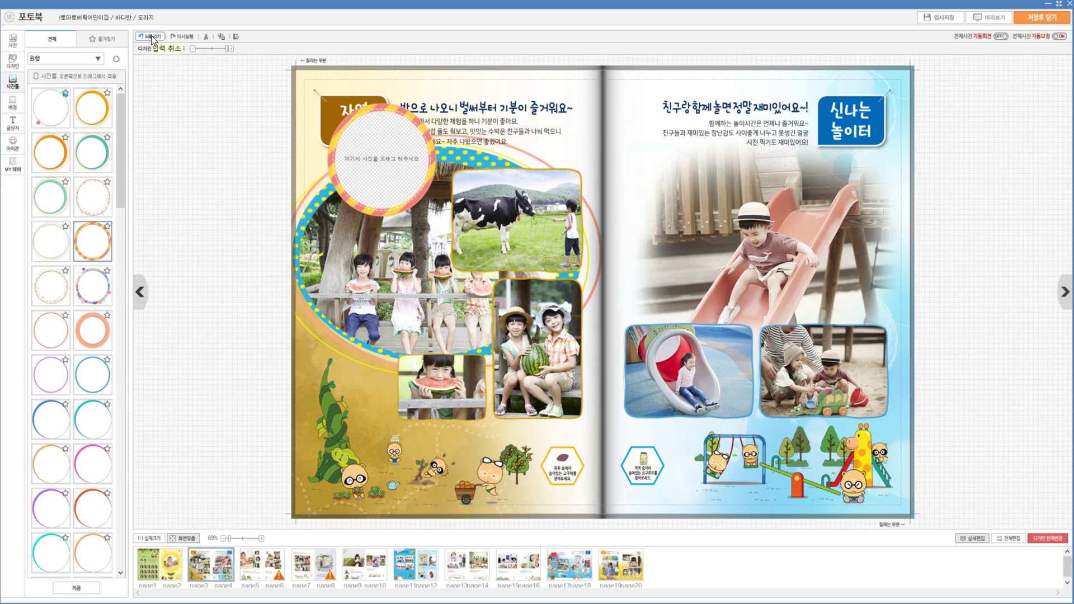
- Delete the empty orange-and-pink striped round frame near the 자연 학습 title, undo the deletion, and delete it again
{"action": "left_click", "coordinate": [337, 153]}
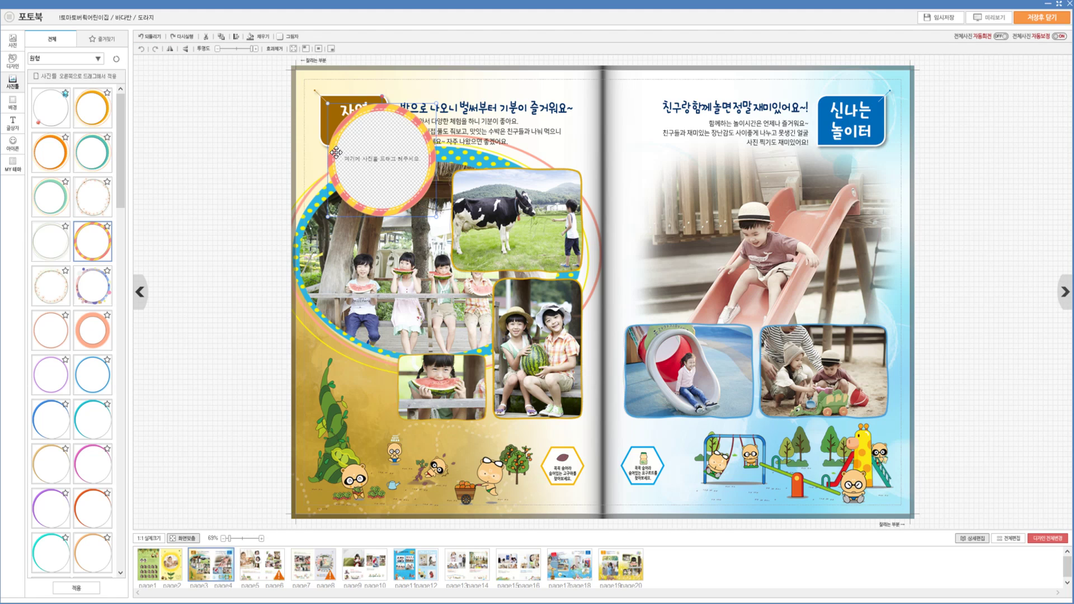
{"action": "key", "text": "Delete"}
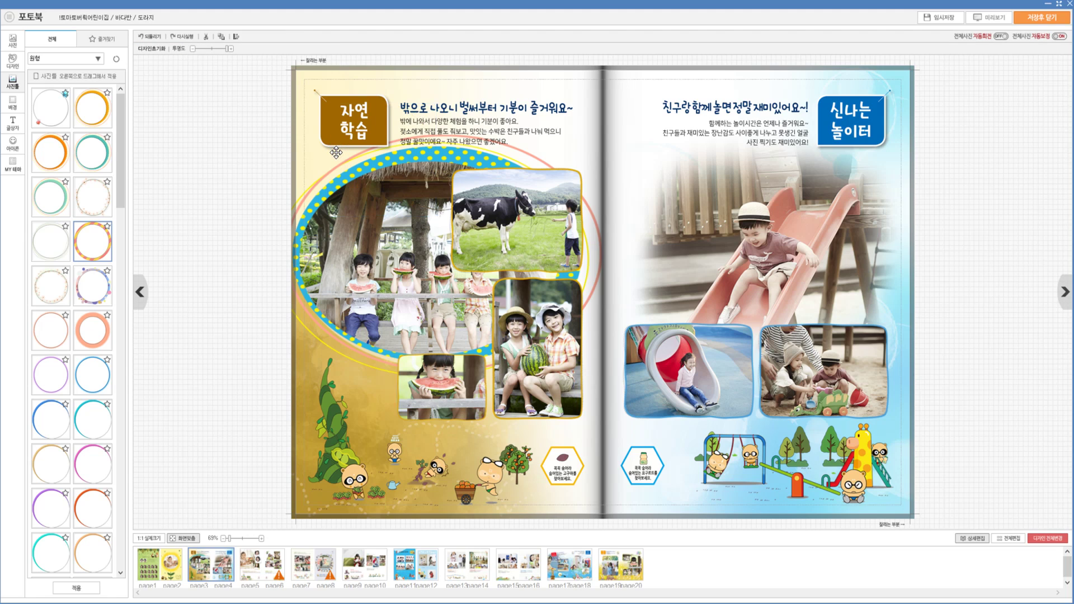
{"action": "key", "text": "ctrl+z"}
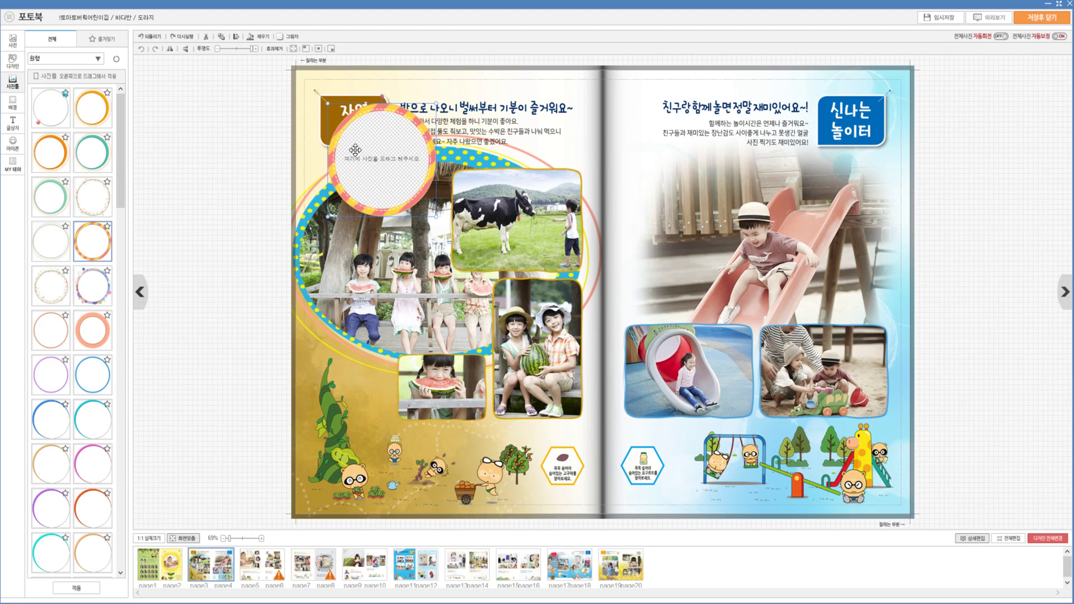
{"action": "right_click", "coordinate": [355, 152]}
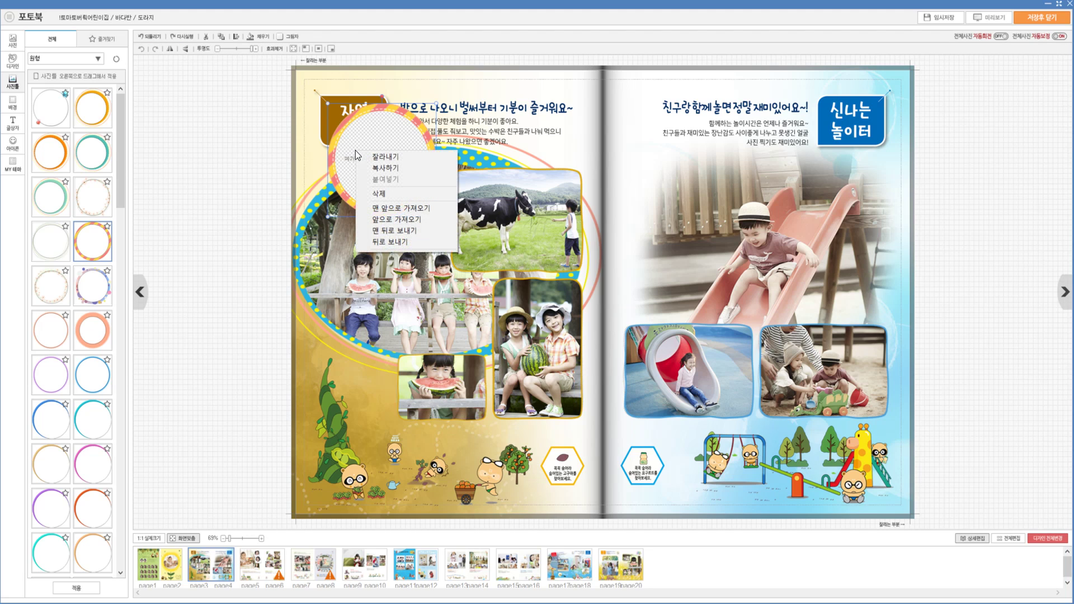
{"action": "left_click", "coordinate": [364, 193]}
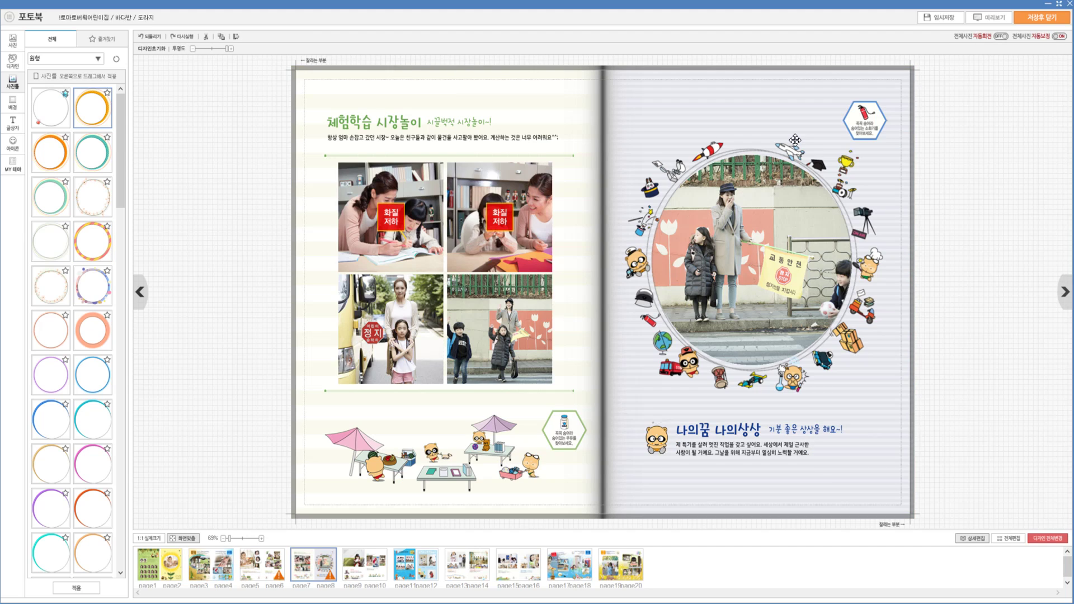
- Resize the icon-ringed circular photo frame on the 나의꿈 나의상상 page and rotate it slightly clockwise
{"action": "left_click", "coordinate": [795, 140]}
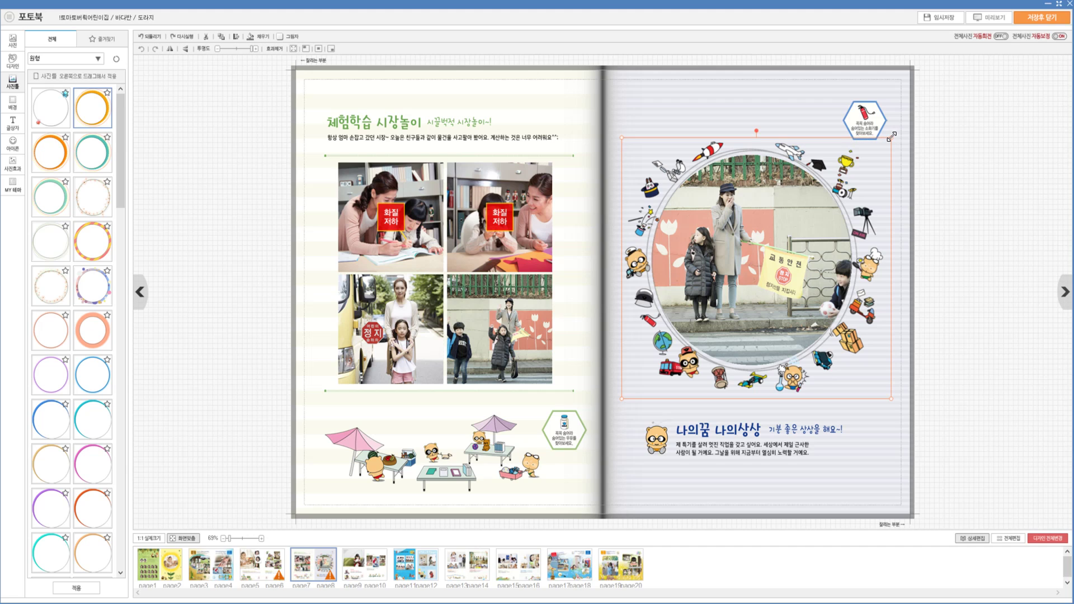
{"action": "left_click_drag", "start_coordinate": [892, 136], "coordinate": [889, 139]}
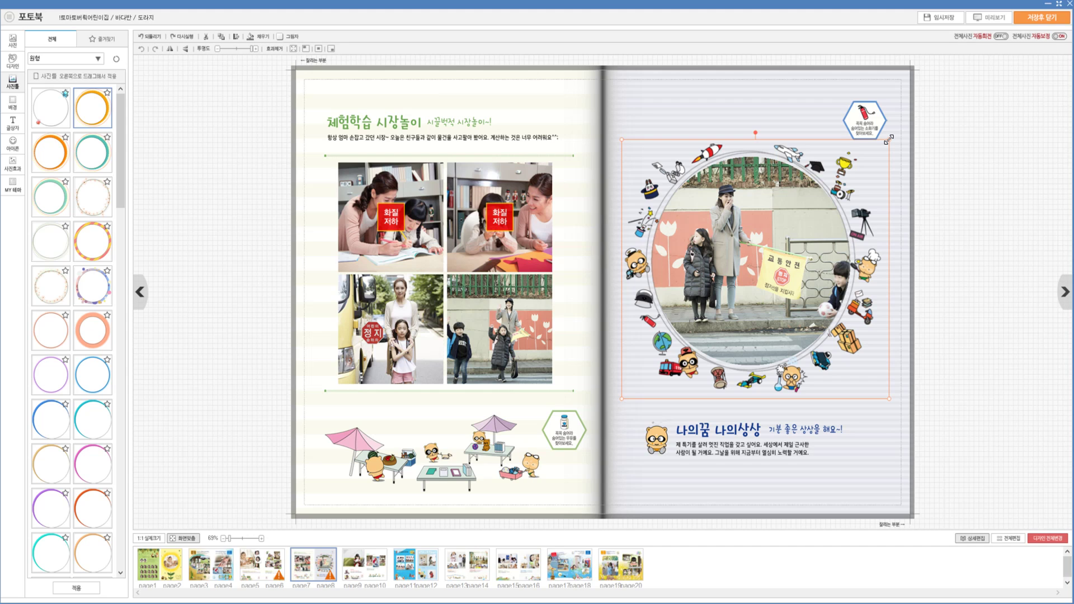
{"action": "mouse_move", "coordinate": [889, 139]}
{"action": "left_mouse_down"}
{"action": "mouse_move", "coordinate": [819, 201]}
{"action": "mouse_move", "coordinate": [883, 172]}
{"action": "mouse_move", "coordinate": [888, 141]}
{"action": "left_mouse_up"}
{"action": "left_click_drag", "start_coordinate": [890, 141], "coordinate": [861, 168]}
{"action": "left_click_drag", "start_coordinate": [756, 133], "coordinate": [784, 143]}
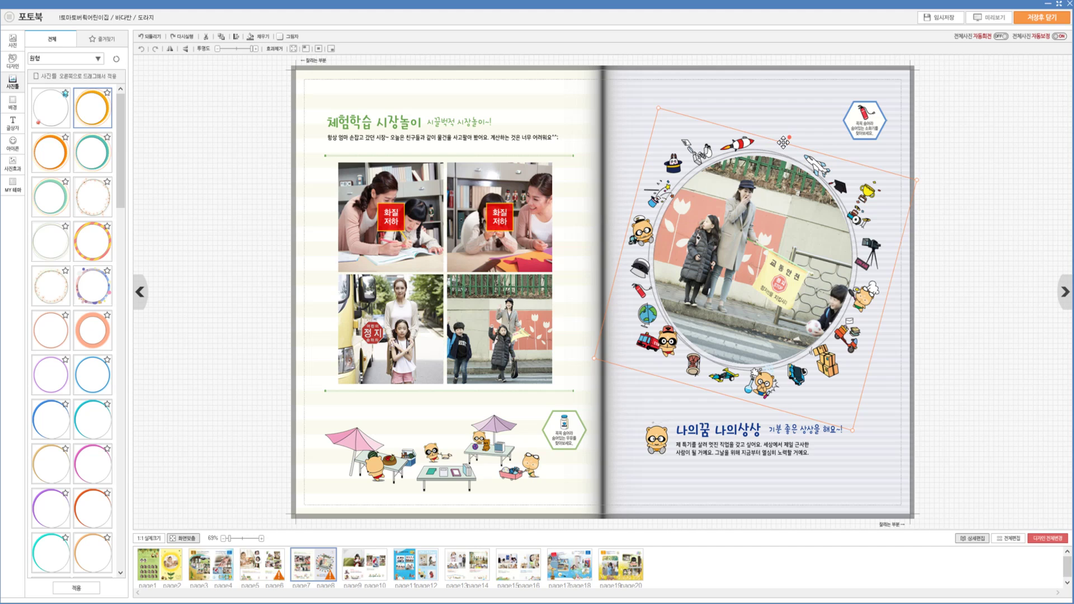
- Reposition and enlarge the photo inside the circular frame, rotating it back upright within the tilted frame
{"action": "left_click", "coordinate": [741, 255]}
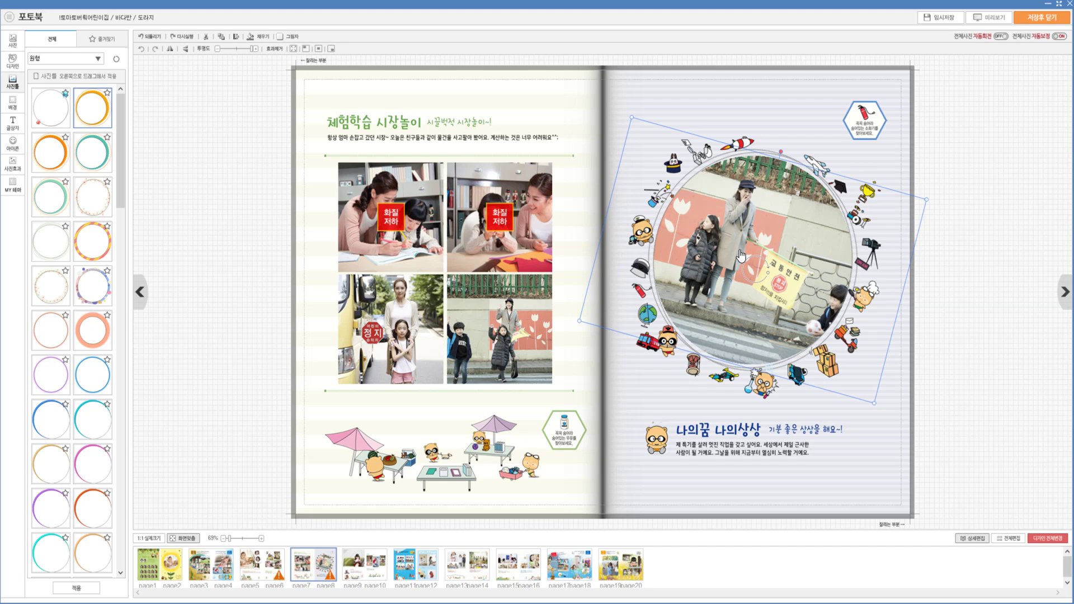
{"action": "left_click_drag", "start_coordinate": [741, 255], "coordinate": [729, 253]}
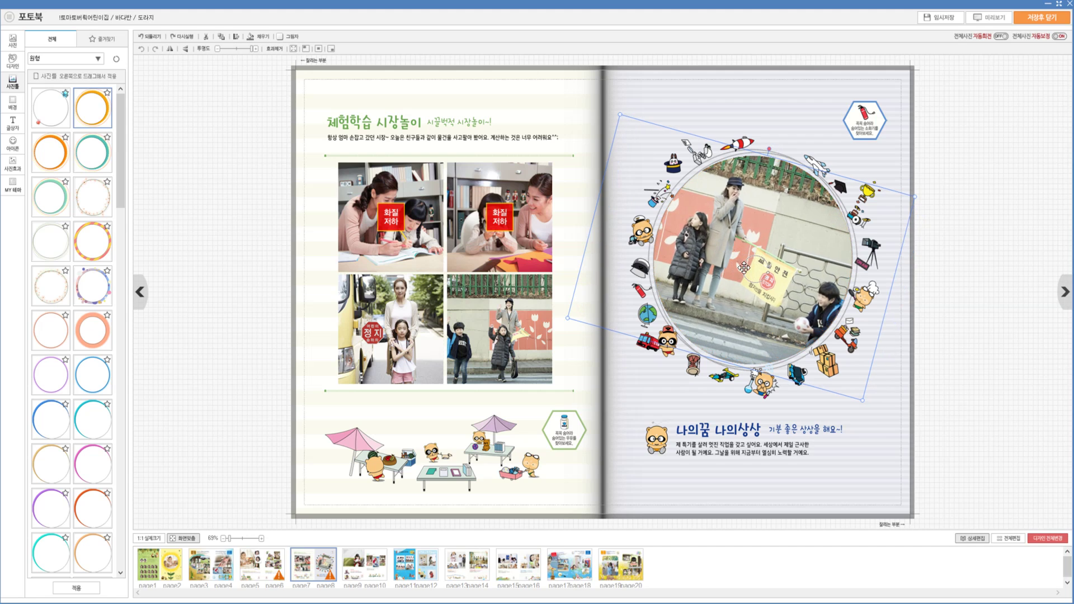
{"action": "left_click_drag", "start_coordinate": [863, 400], "coordinate": [870, 409]}
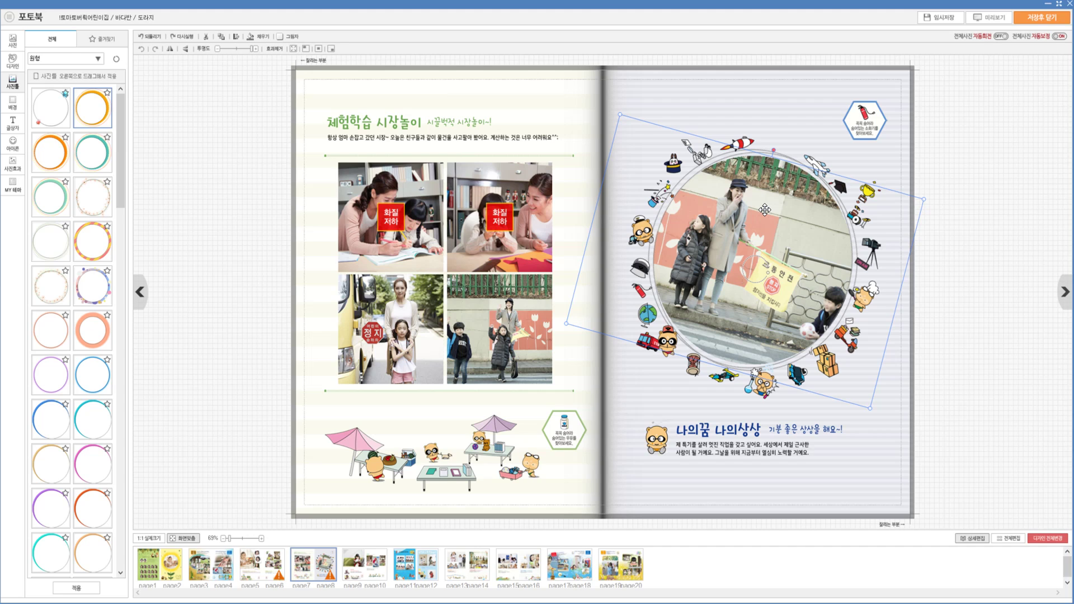
{"action": "left_click_drag", "start_coordinate": [774, 150], "coordinate": [748, 149]}
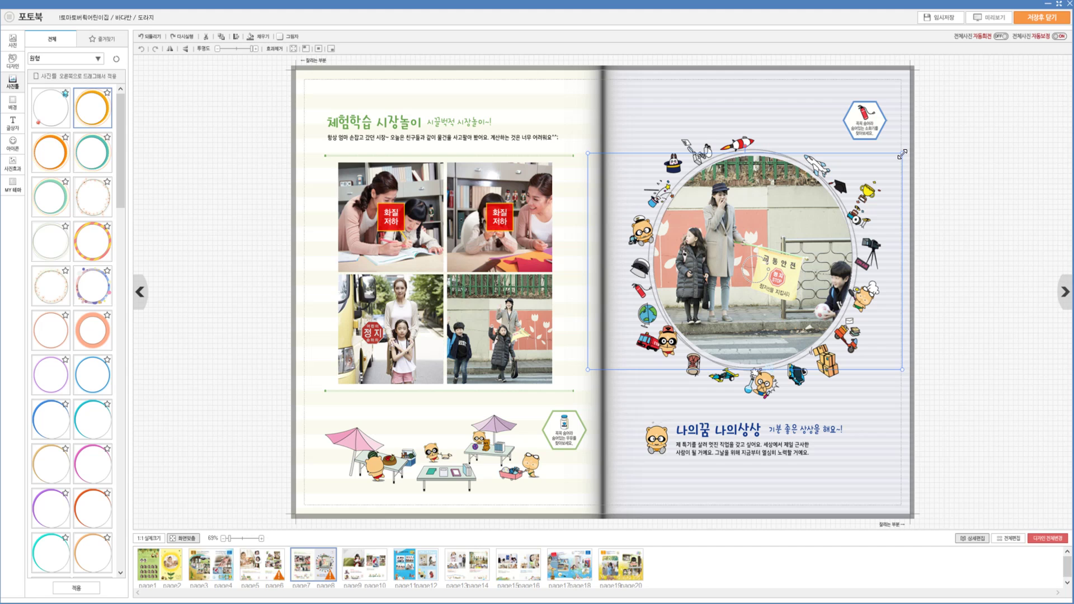
{"action": "left_click_drag", "start_coordinate": [903, 153], "coordinate": [924, 142]}
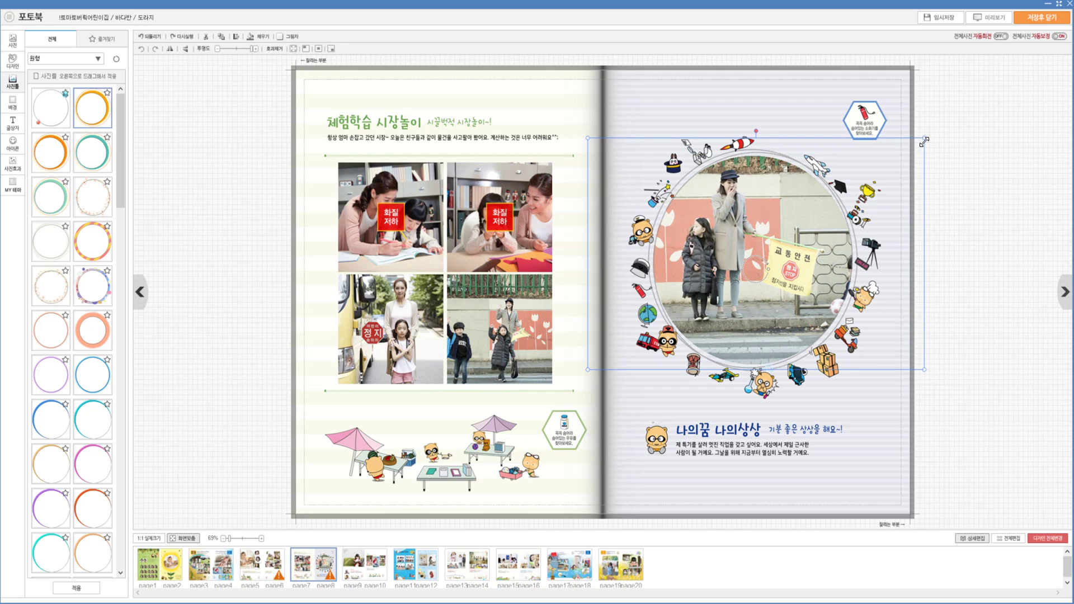
{"action": "left_click", "coordinate": [924, 144]}
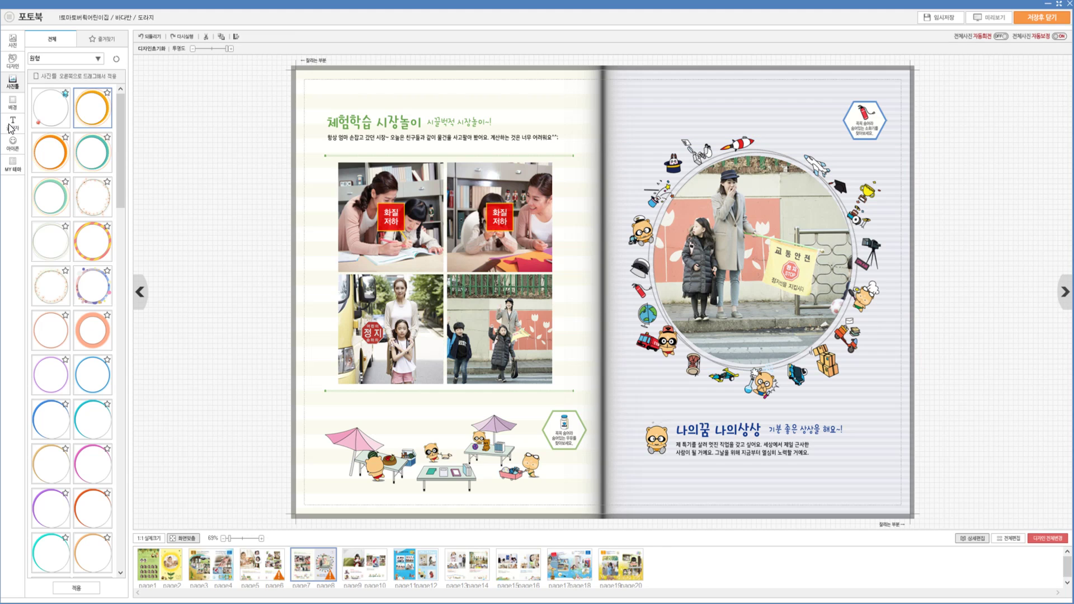
- Add a round speech-bubble text box on the 체험학습 시장놀이 page with the text "횡단보도는 초록불일때 건너요."
{"action": "left_click", "coordinate": [11, 124]}
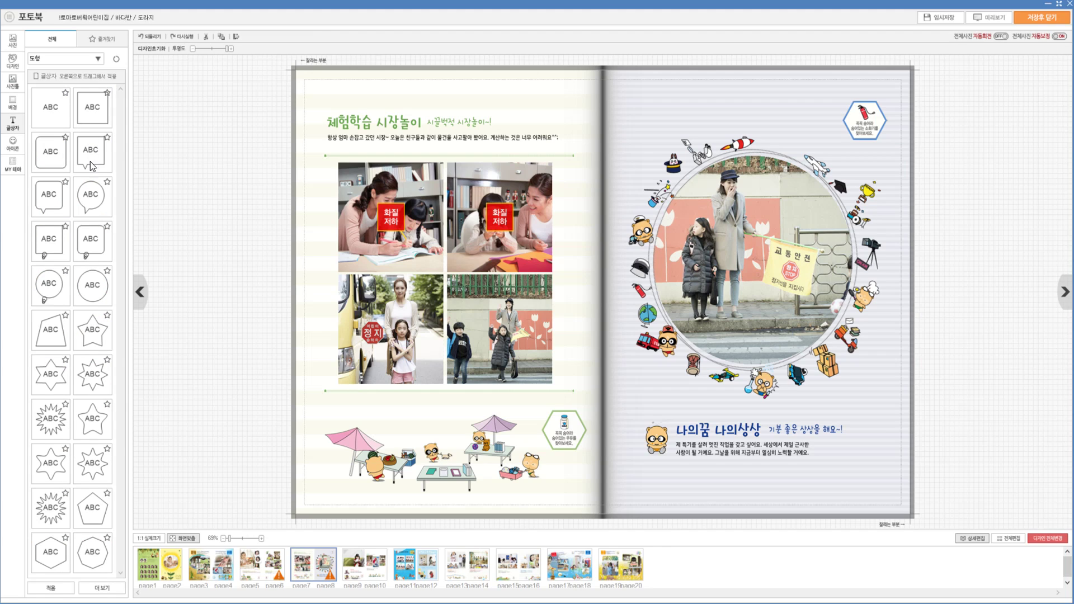
{"action": "double_click", "coordinate": [95, 199]}
{"action": "left_click_drag", "start_coordinate": [93, 197], "coordinate": [339, 423]}
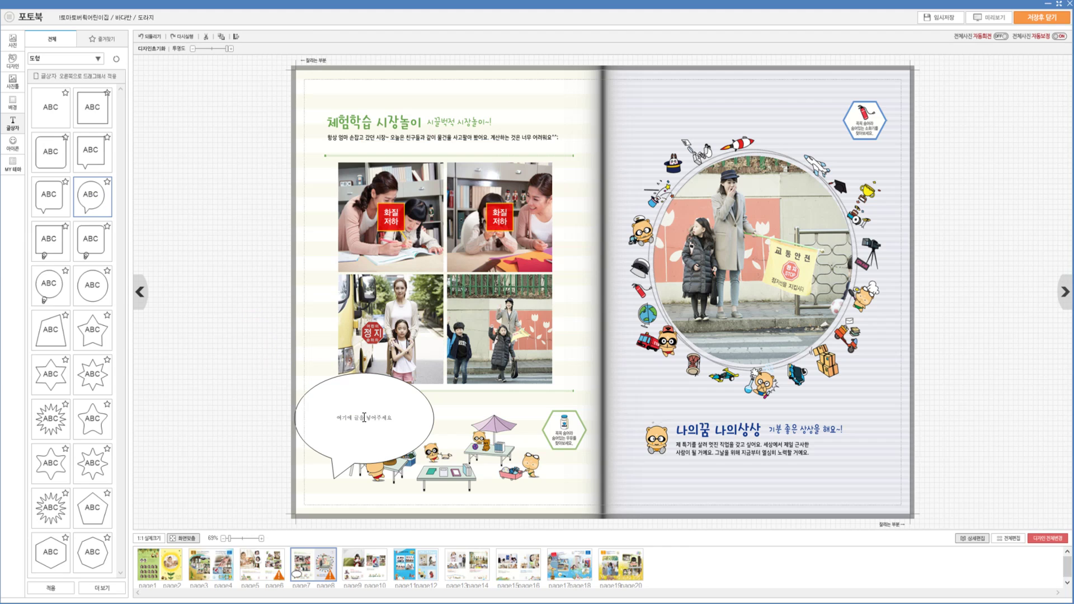
{"action": "left_click", "coordinate": [364, 417]}
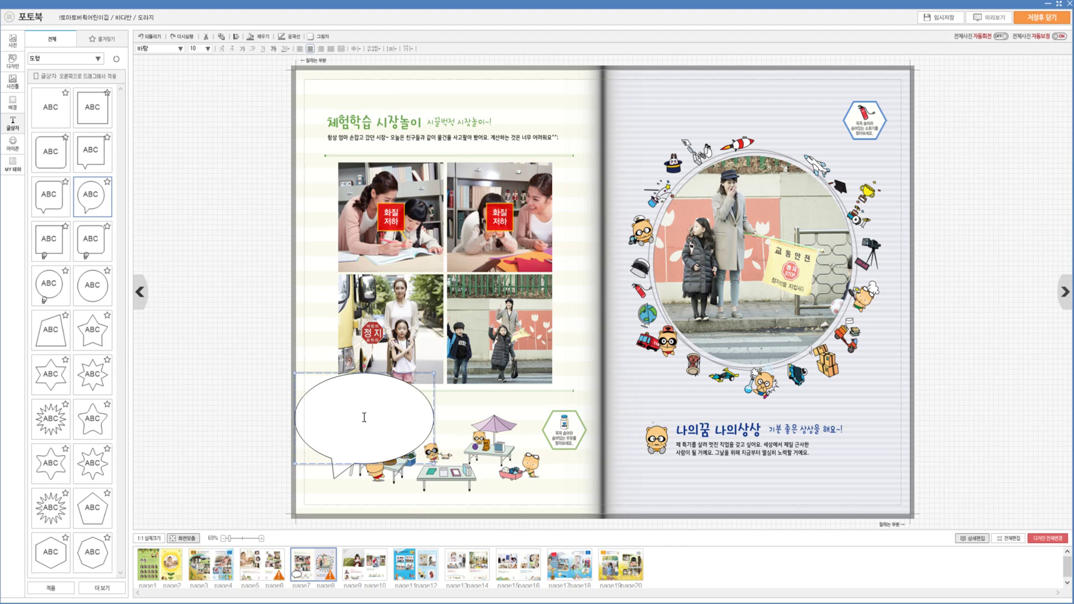
{"action": "type", "text": "횡단보도는 초록불일때 건너요."}
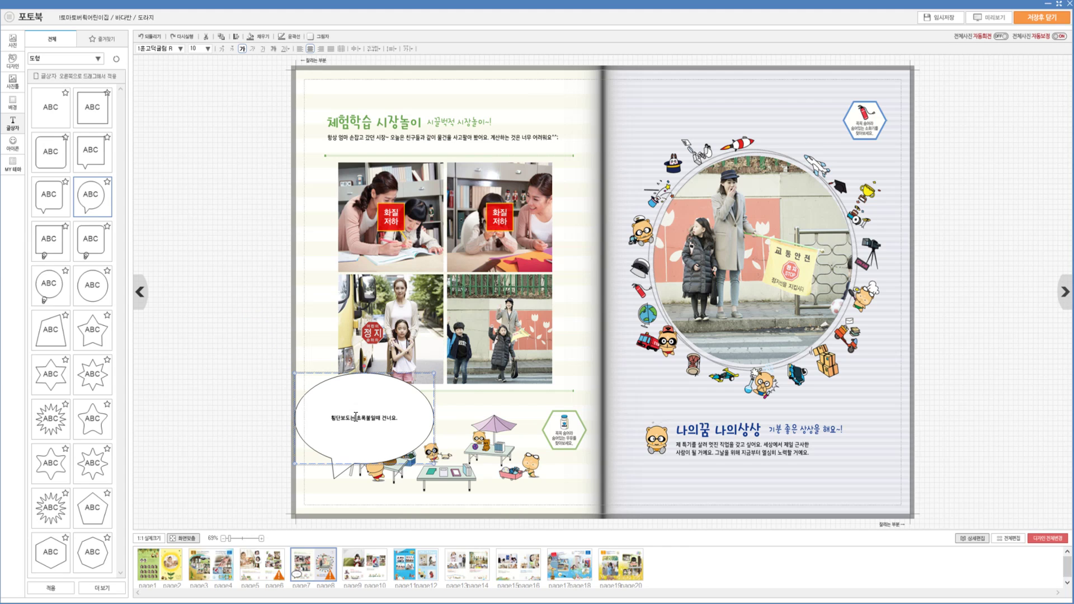
- Shrink the speech bubble, move it over the circular photo, and aim its tail at the woman's head
{"action": "left_click", "coordinate": [433, 373]}
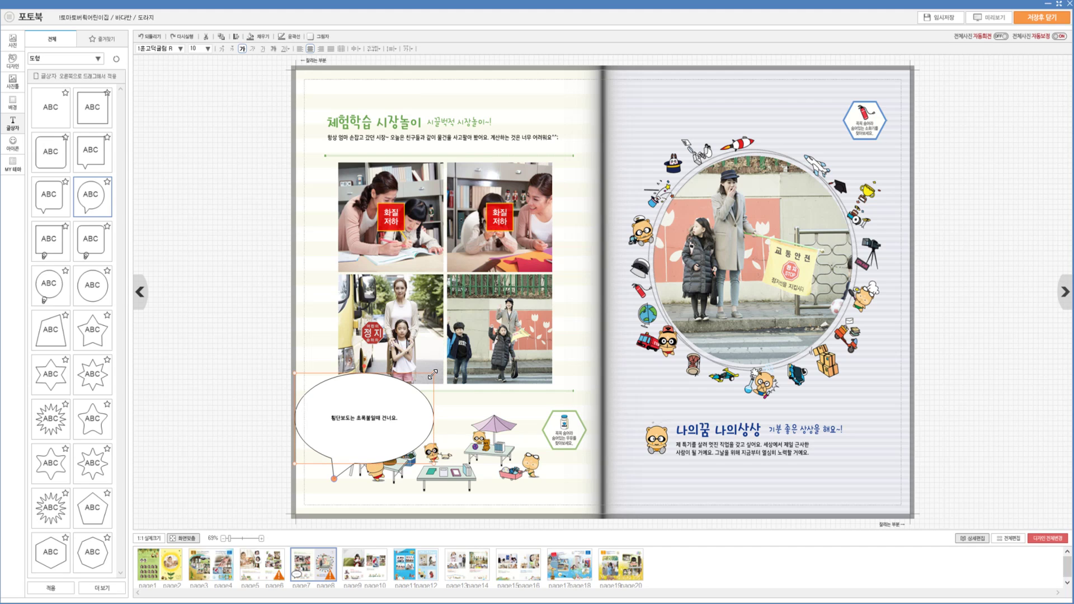
{"action": "left_click_drag", "start_coordinate": [433, 373], "coordinate": [394, 410]}
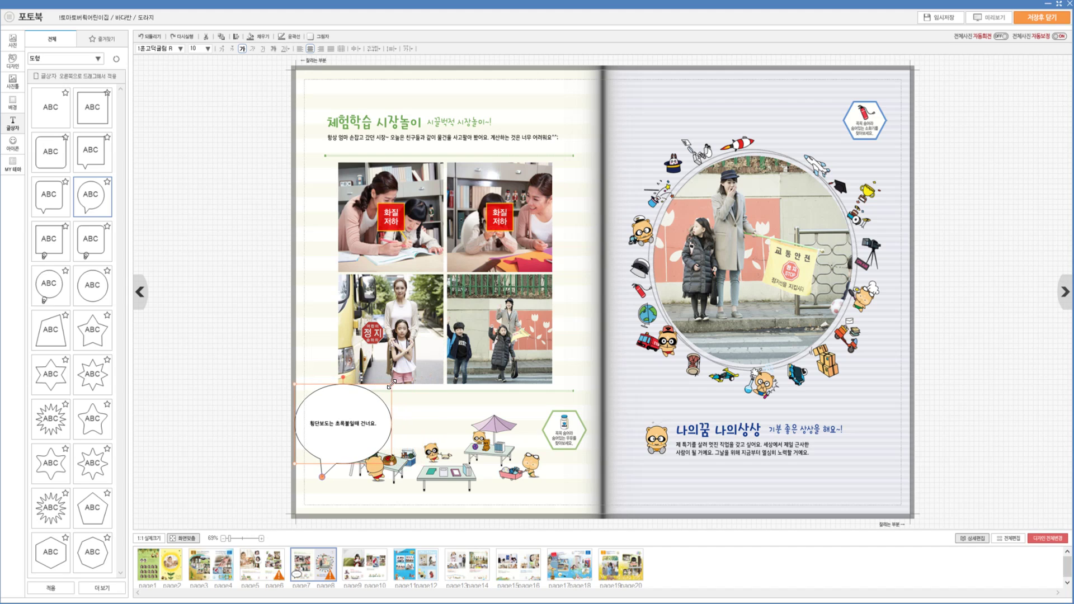
{"action": "left_click_drag", "start_coordinate": [344, 445], "coordinate": [803, 172]}
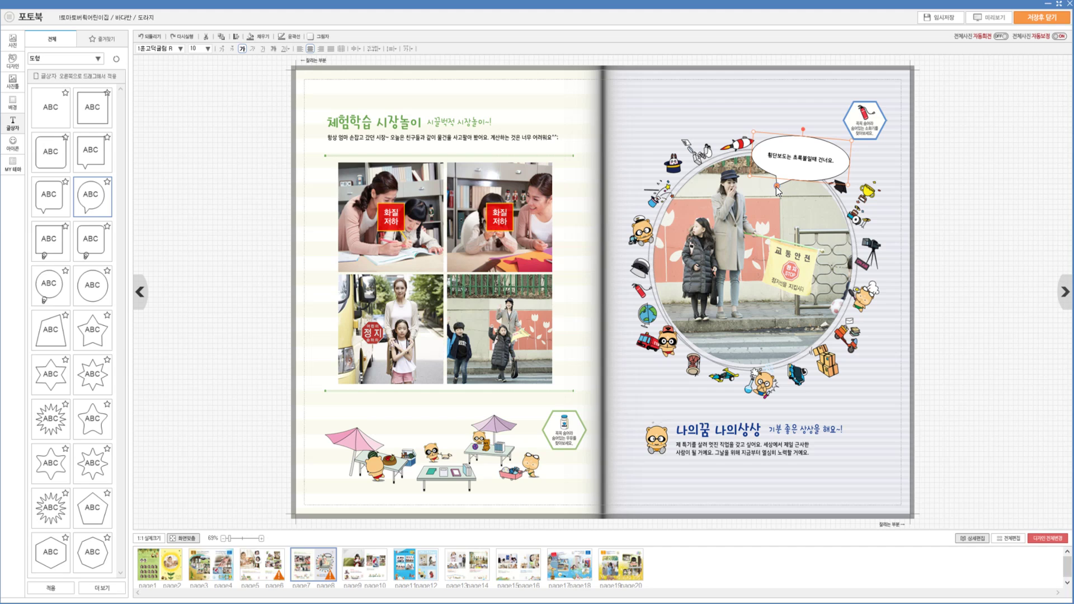
{"action": "left_click_drag", "start_coordinate": [776, 186], "coordinate": [747, 187]}
- Place the blue animal icon from the [그림]-동물 category on the 시장놀이 page and move it beside the lower-right photo
{"action": "left_click", "coordinate": [12, 146]}
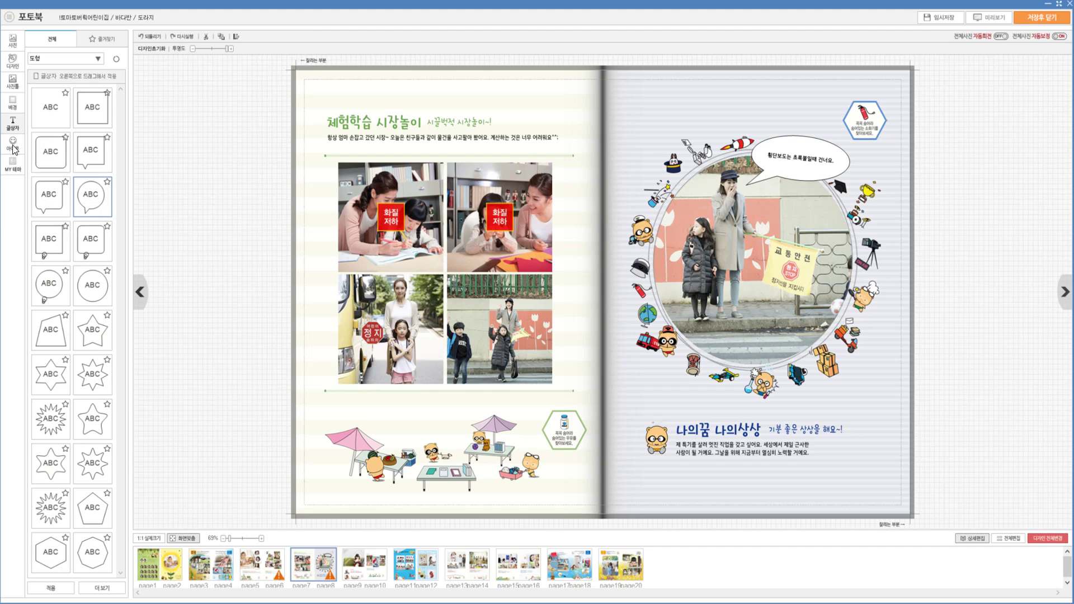
{"action": "left_click", "coordinate": [98, 58]}
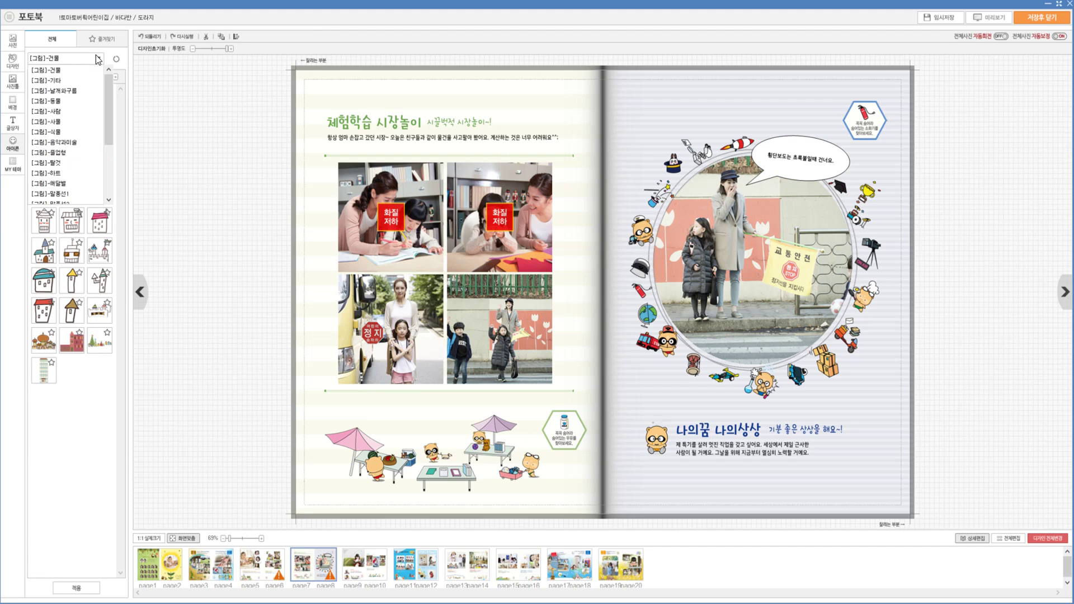
{"action": "left_click", "coordinate": [89, 106]}
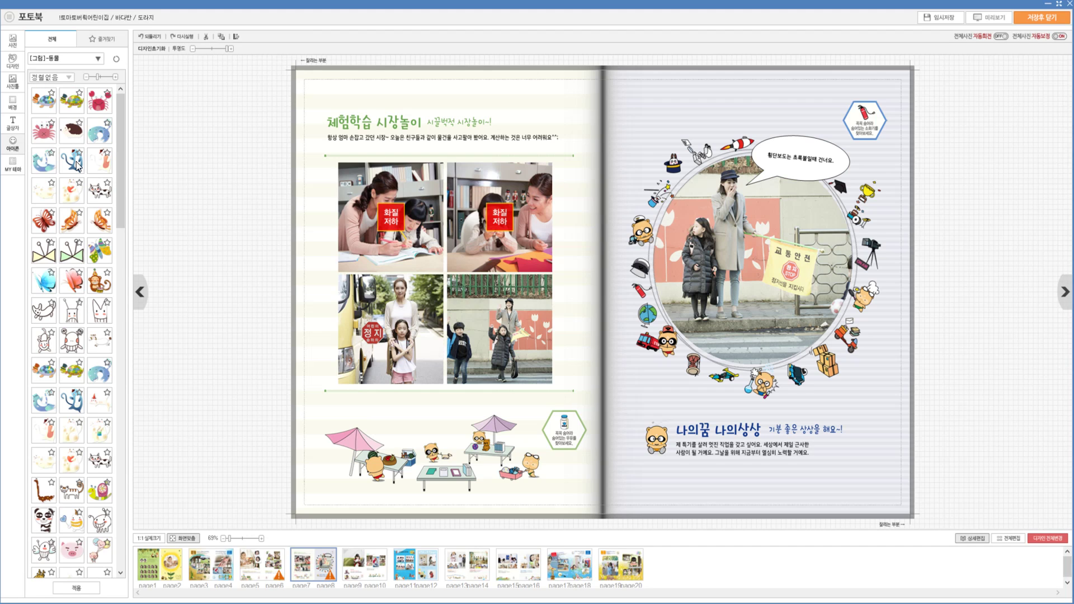
{"action": "left_click_drag", "start_coordinate": [76, 163], "coordinate": [455, 150]}
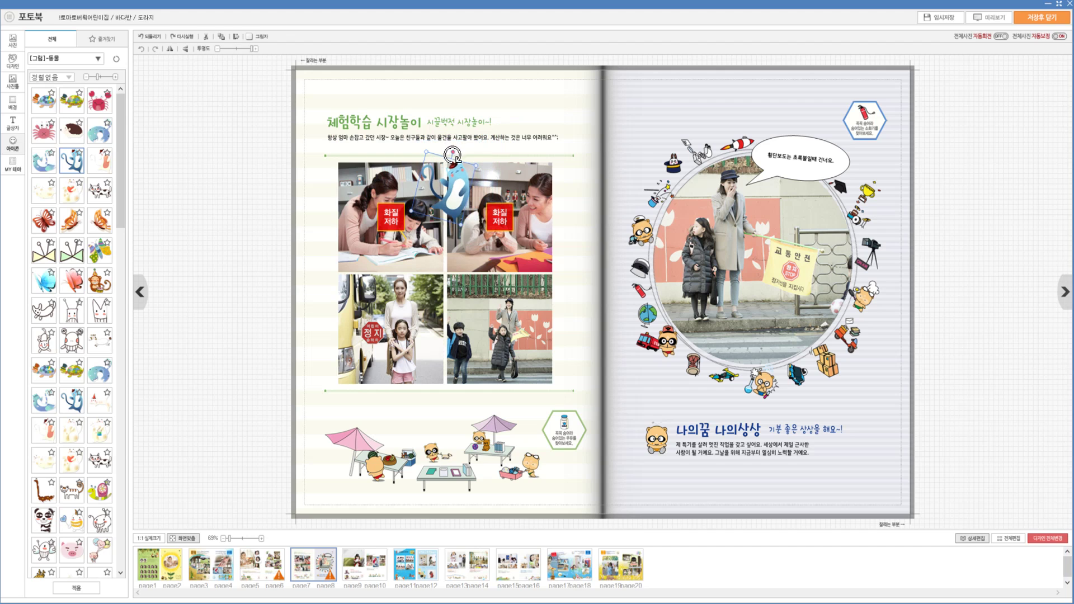
{"action": "left_click_drag", "start_coordinate": [457, 188], "coordinate": [562, 360]}
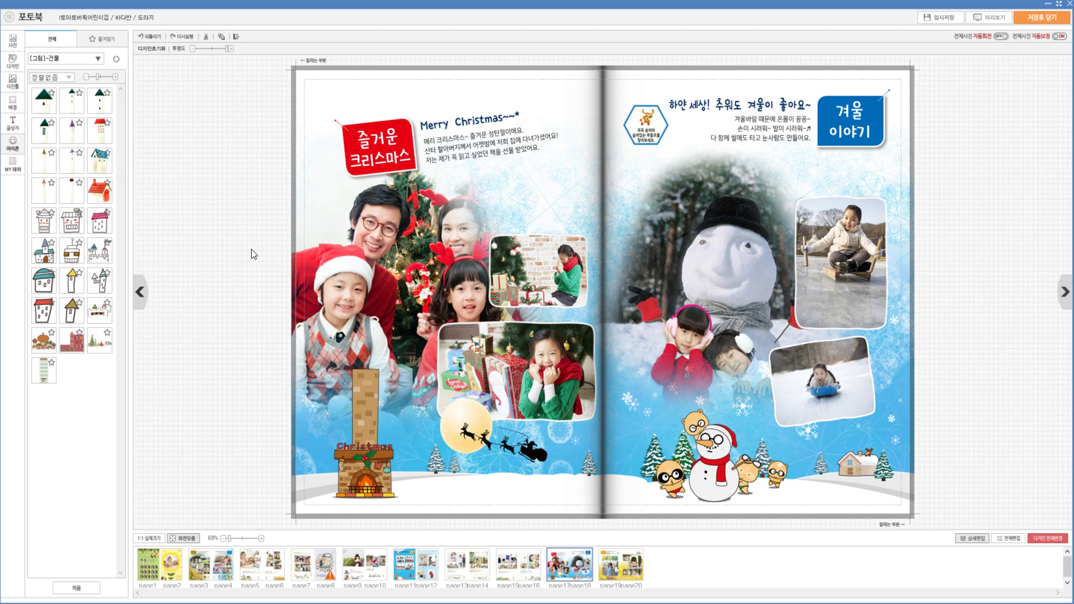
- Try the light-blue flower background from the 여름캠프 category on the Christmas and winter spread
{"action": "left_click", "coordinate": [13, 102]}
{"action": "left_click", "coordinate": [86, 120]}
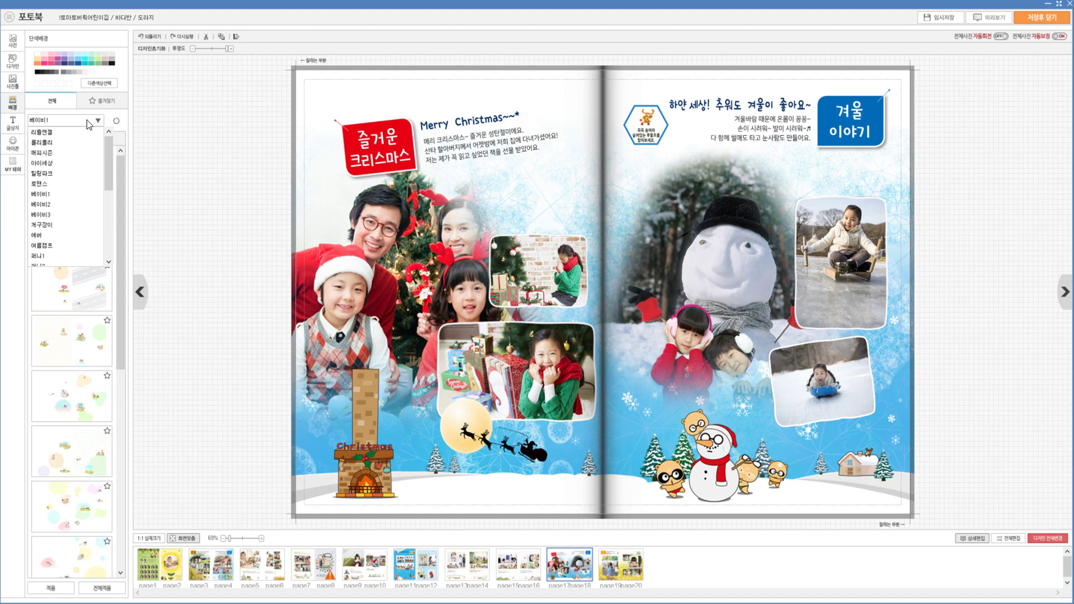
{"action": "scroll", "coordinate": [82, 137], "scroll_direction": "down", "scroll_amount": 3}
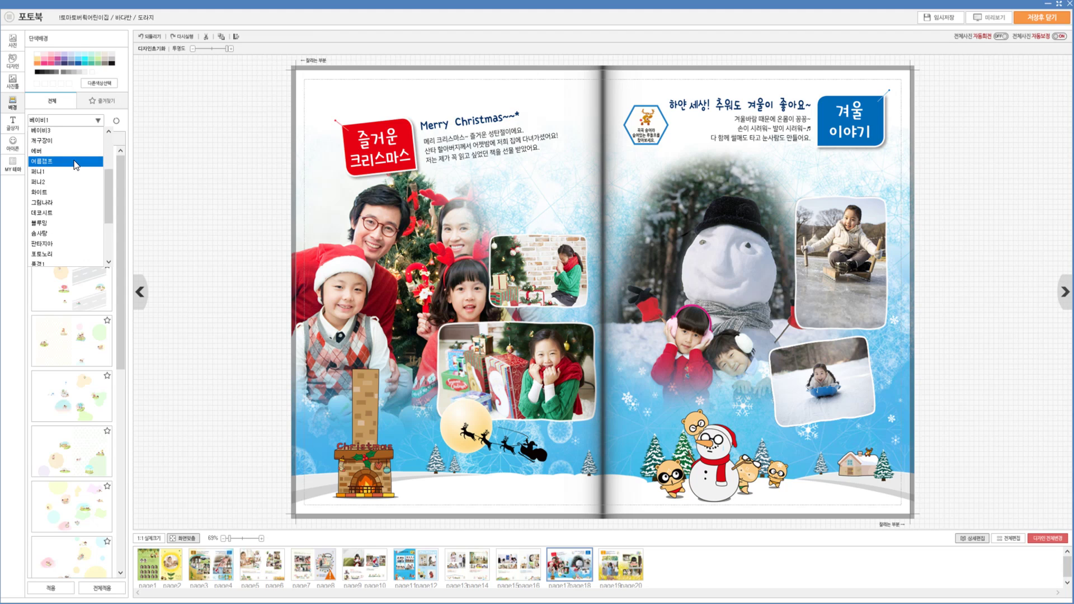
{"action": "left_click", "coordinate": [74, 162]}
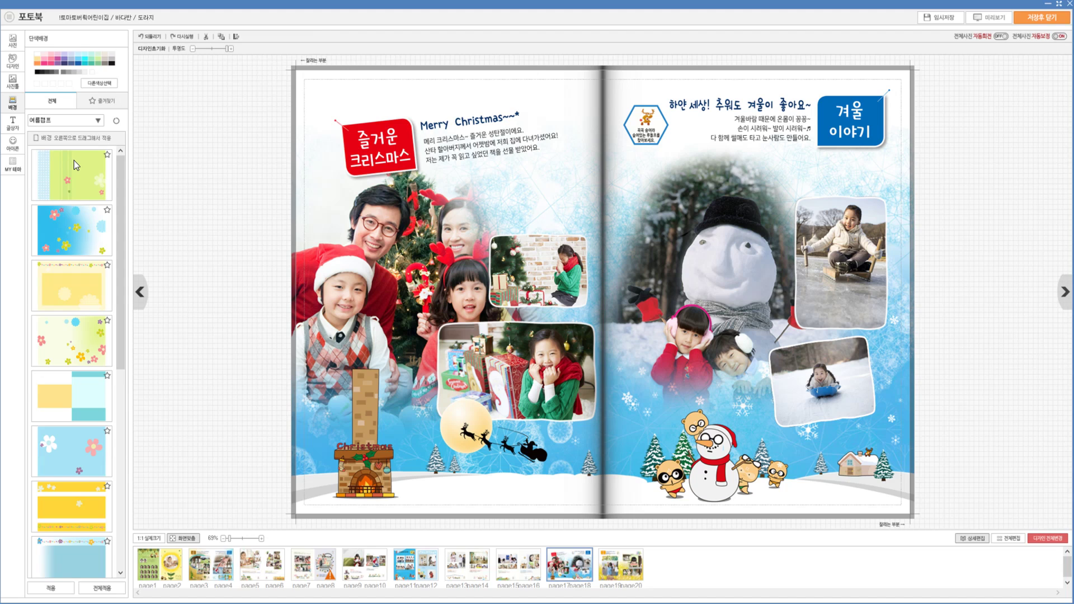
{"action": "scroll", "coordinate": [73, 160], "scroll_direction": "down", "scroll_amount": 5}
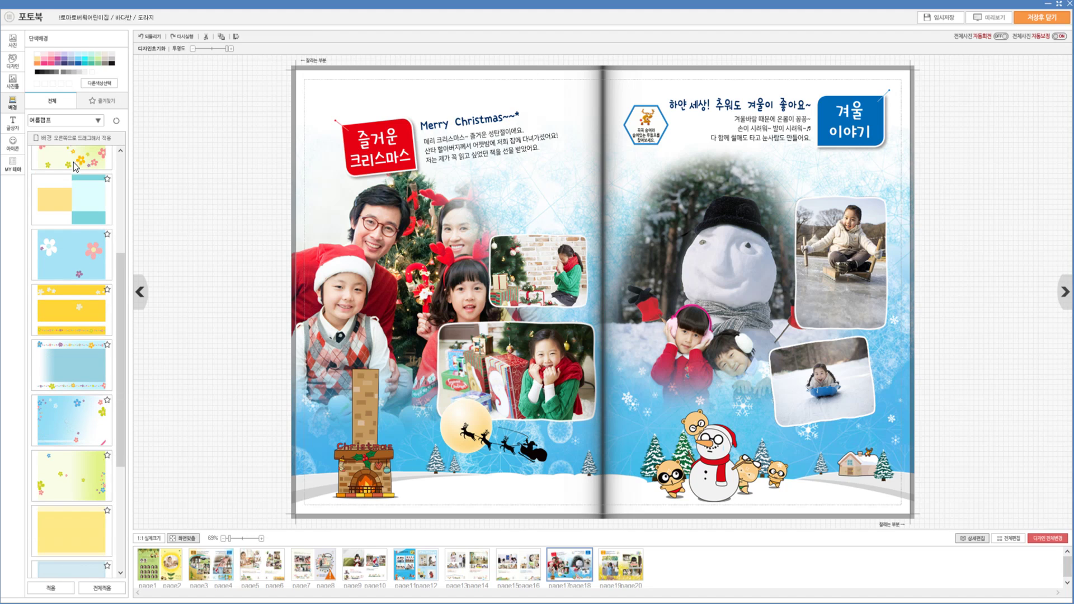
{"action": "double_click", "coordinate": [61, 250]}
- Try the plain yellow 여름캠프 background on the same spread, and undo the background changes
{"action": "scroll", "coordinate": [61, 251], "scroll_direction": "down", "scroll_amount": 1}
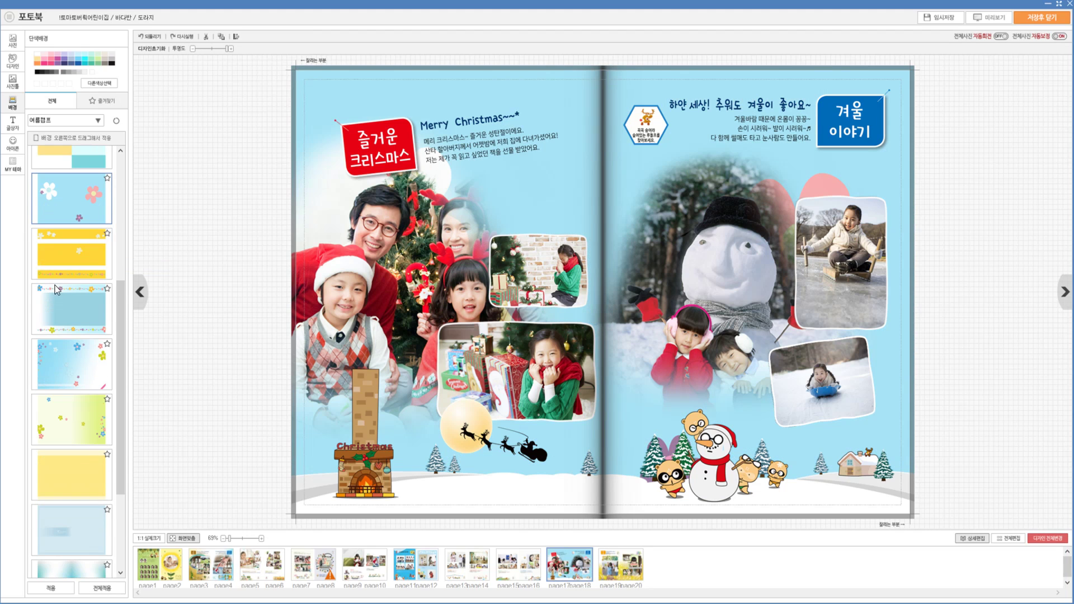
{"action": "left_click_drag", "start_coordinate": [64, 480], "coordinate": [406, 472]}
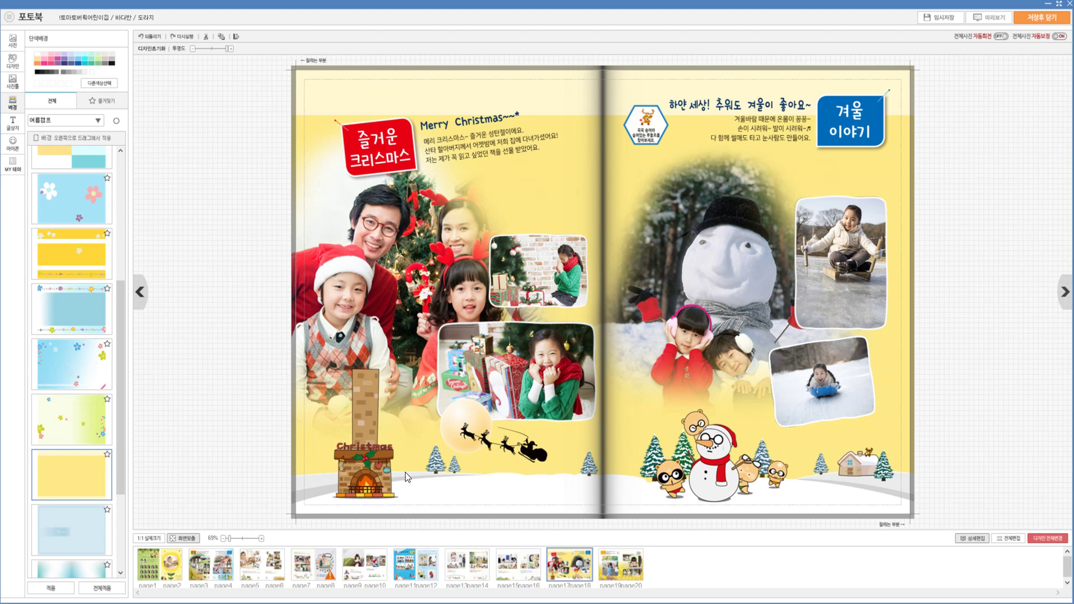
{"action": "key", "text": "ctrl+z"}
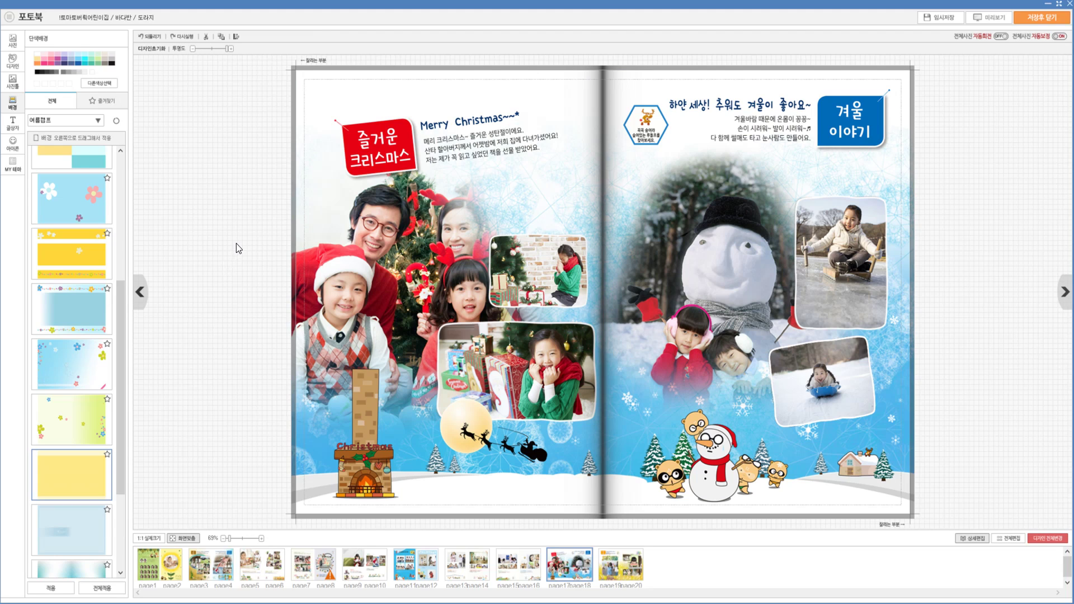
- Delete all photos on the 즐거운 크리스마스 page and add an empty blue scalloped photo frame there
{"action": "left_click_drag", "start_coordinate": [240, 240], "coordinate": [553, 366]}
{"action": "key", "text": "Delete"}
{"action": "left_click", "coordinate": [13, 82]}
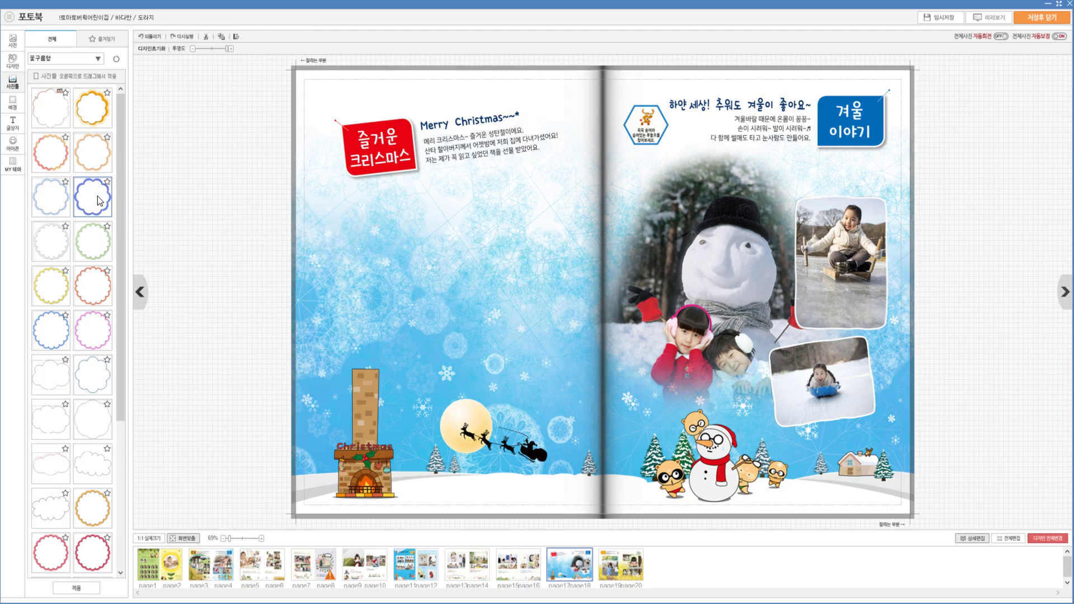
{"action": "double_click", "coordinate": [100, 200]}
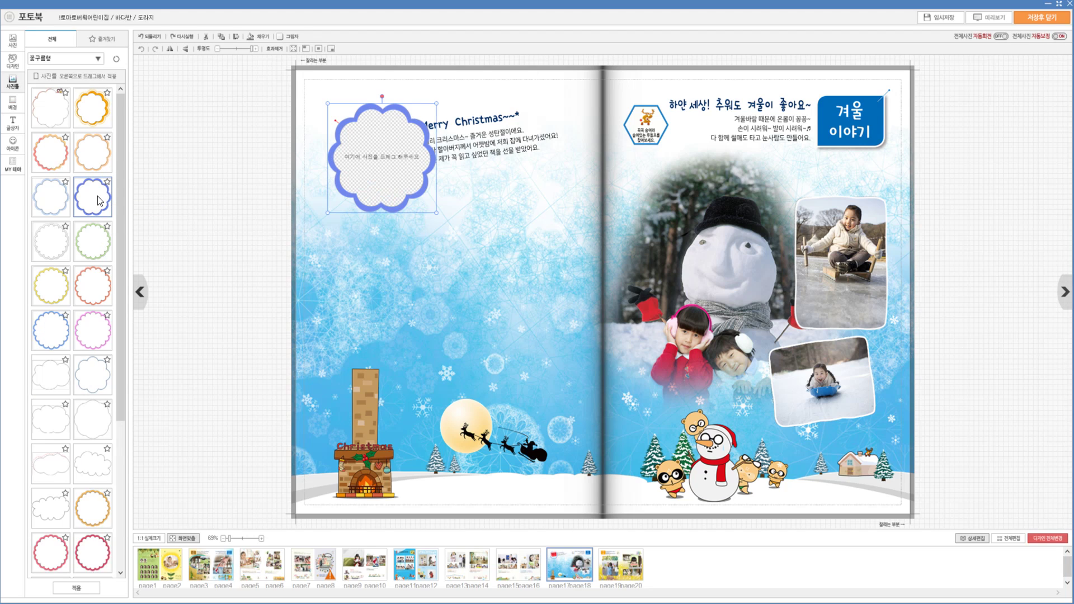
- Add an empty light-green and an empty coral scalloped photo frame to the 즐거운 크리스마스 page
{"action": "double_click", "coordinate": [92, 239]}
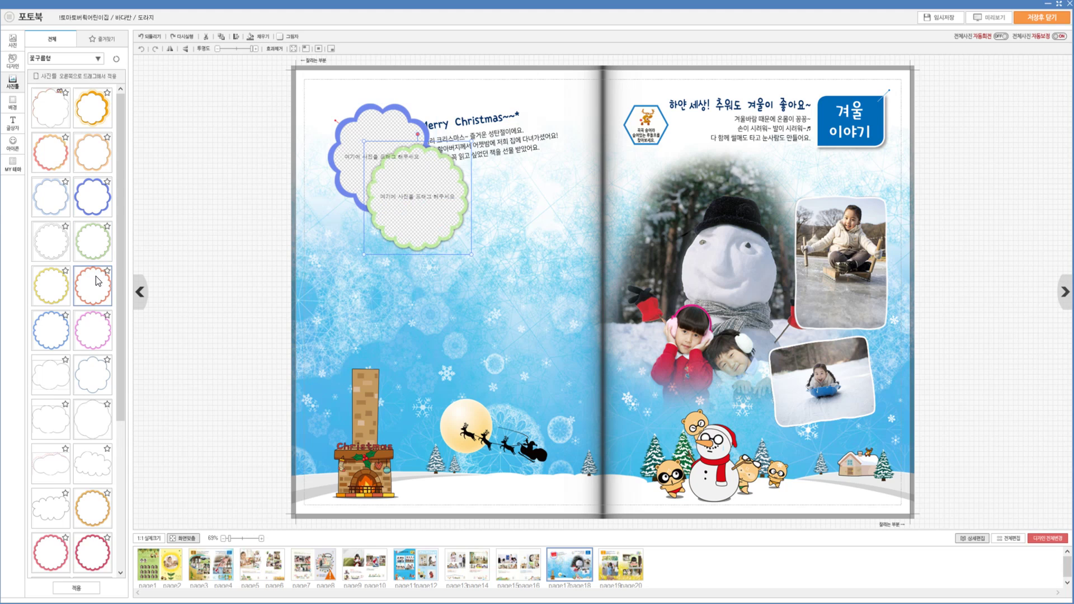
{"action": "double_click", "coordinate": [95, 277]}
{"action": "left_click", "coordinate": [183, 306]}
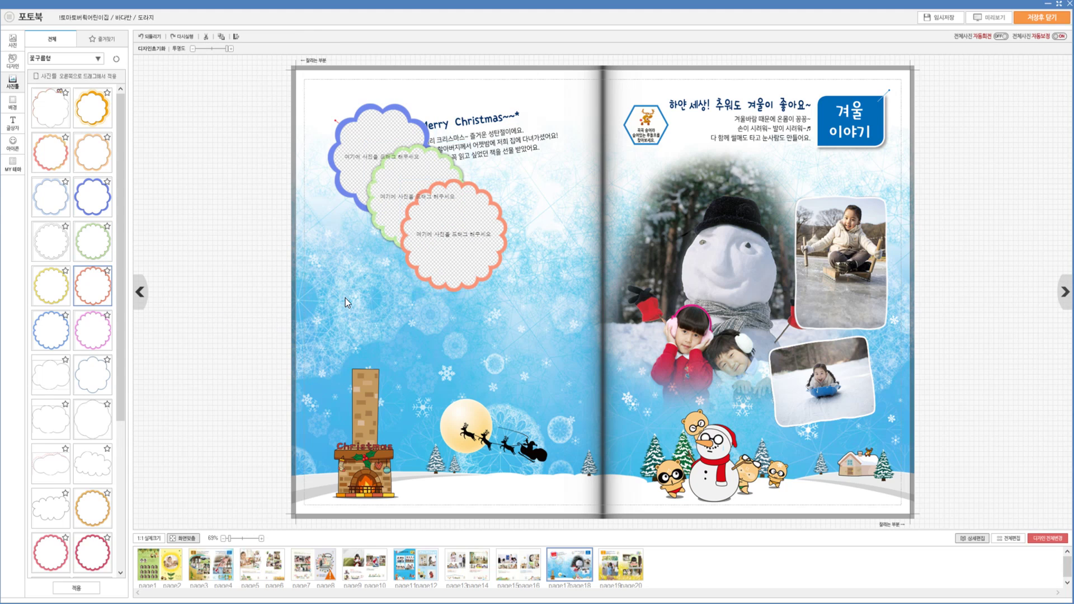
- Enlarge the three scalloped frames together and rotate them slightly clockwise
{"action": "left_click", "coordinate": [419, 275]}
{"action": "left_click", "coordinate": [380, 230], "text": "shift"}
{"action": "left_click", "coordinate": [339, 168], "text": "shift"}
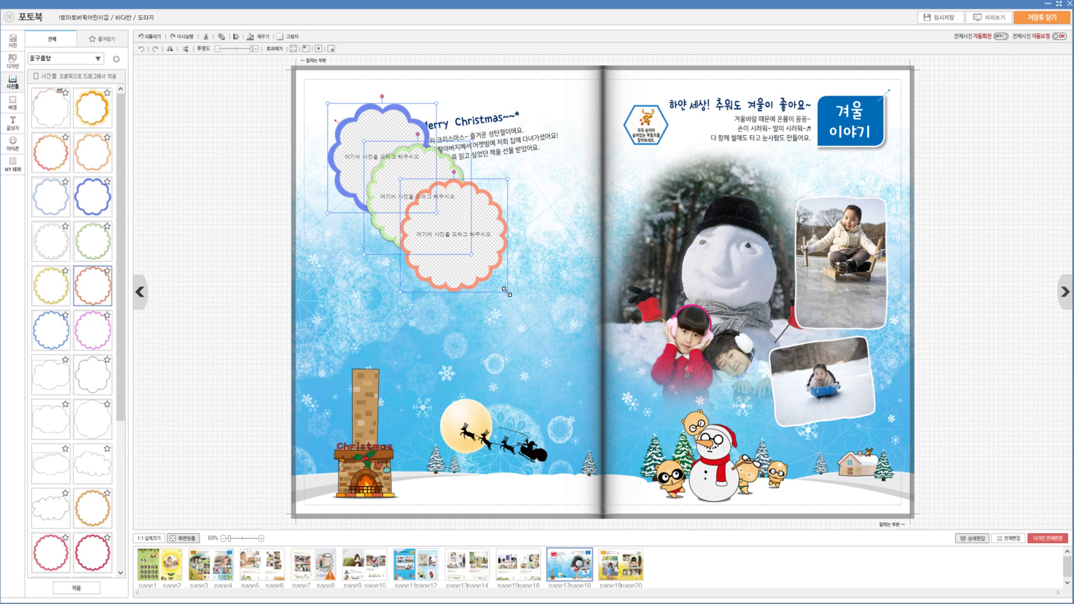
{"action": "left_click_drag", "start_coordinate": [507, 292], "coordinate": [521, 318]}
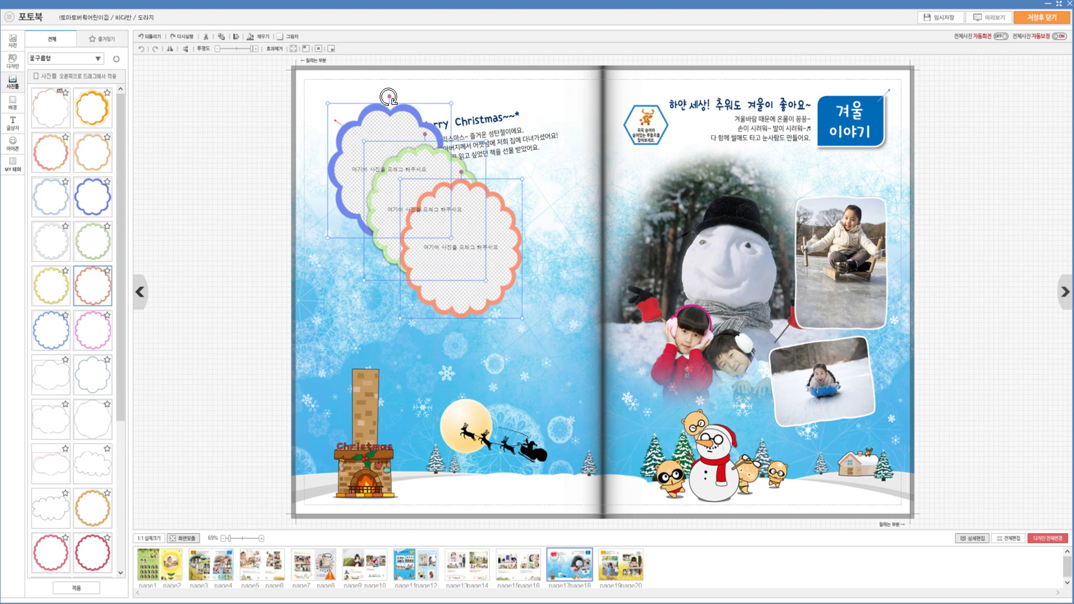
{"action": "left_click_drag", "start_coordinate": [389, 98], "coordinate": [399, 98]}
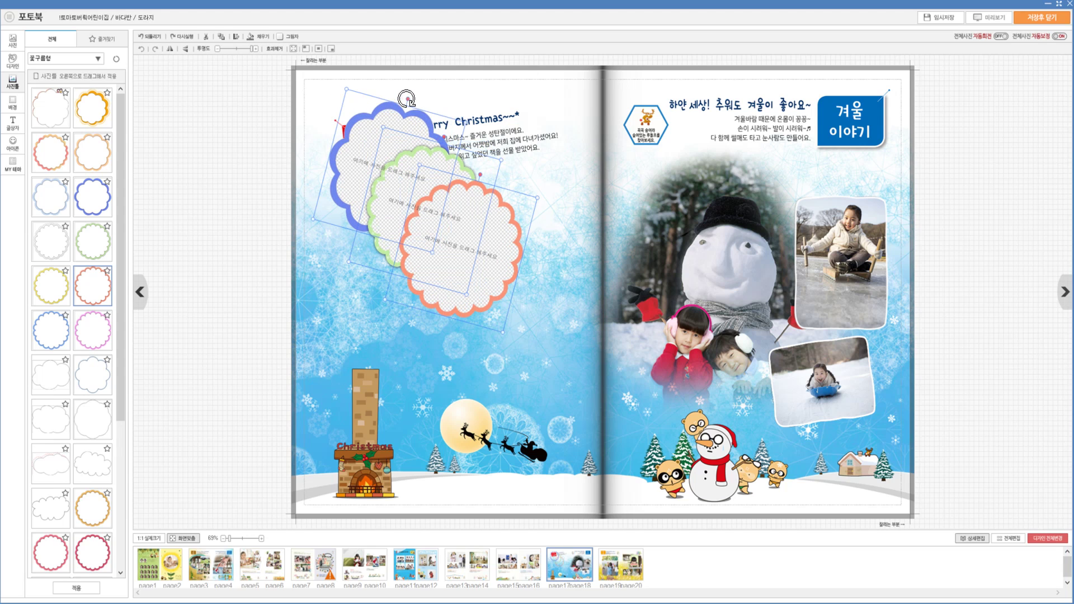
- Spread the blue, green and coral frames diagonally across the page below the 즐거운 크리스마스 title
{"action": "left_click", "coordinate": [556, 288]}
{"action": "left_click_drag", "start_coordinate": [476, 273], "coordinate": [553, 369]}
{"action": "left_click_drag", "start_coordinate": [439, 238], "coordinate": [468, 312]}
{"action": "left_click_drag", "start_coordinate": [400, 203], "coordinate": [381, 255]}
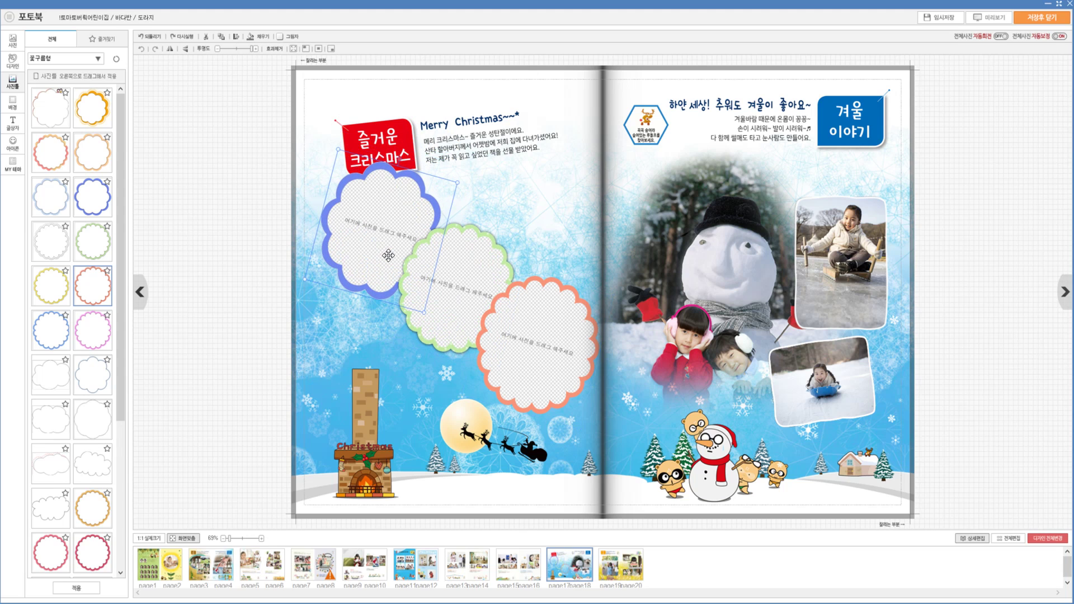
{"action": "left_click_drag", "start_coordinate": [478, 268], "coordinate": [480, 276]}
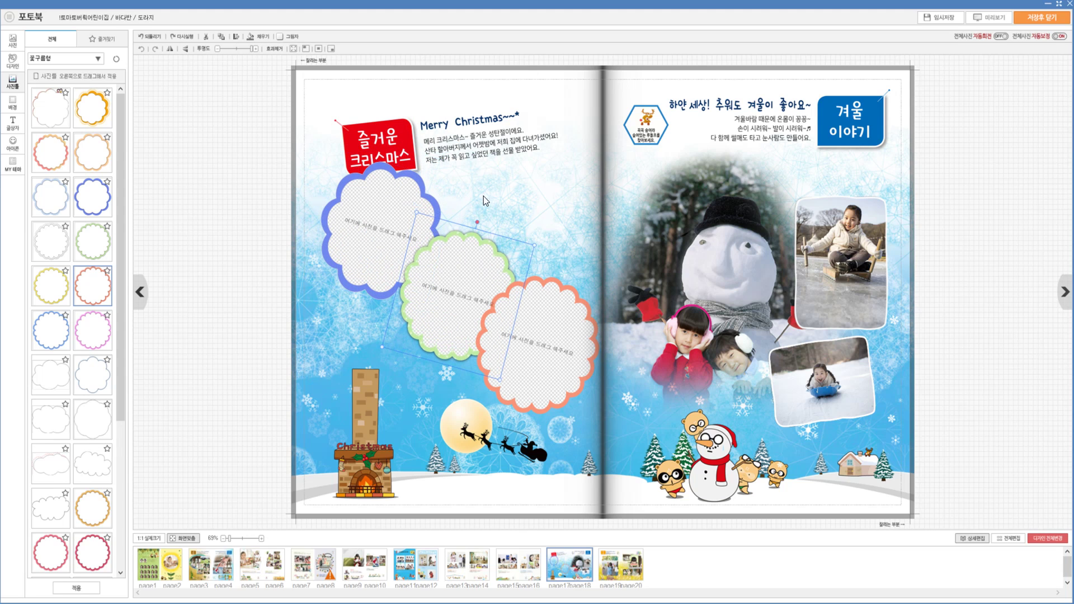
{"action": "left_click", "coordinate": [303, 199]}
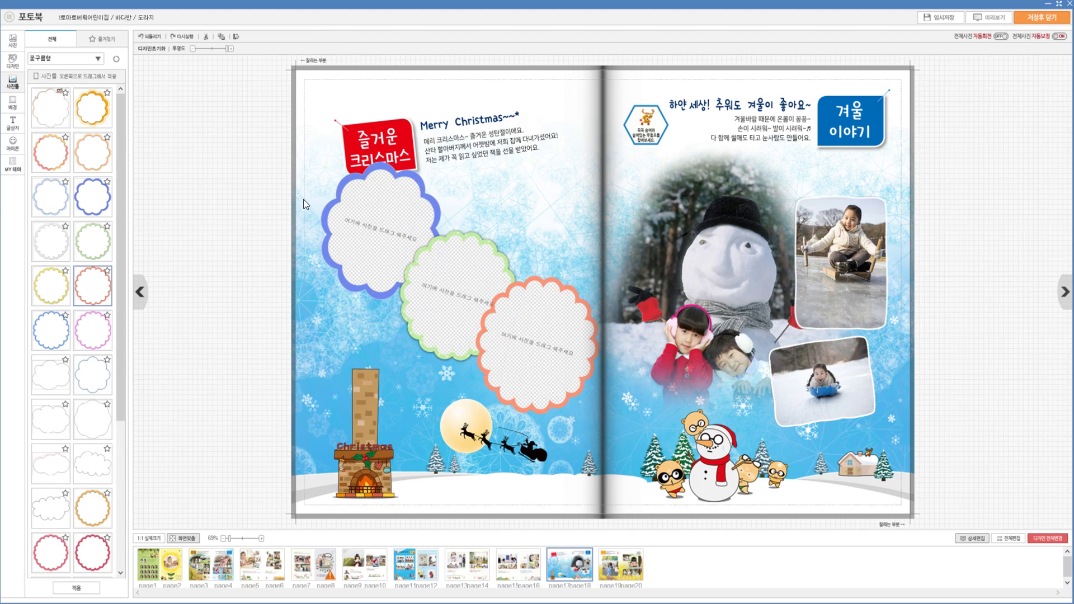
- Send the blue scalloped frame to the very back and bring the green one to the very front
{"action": "left_click", "coordinate": [361, 188]}
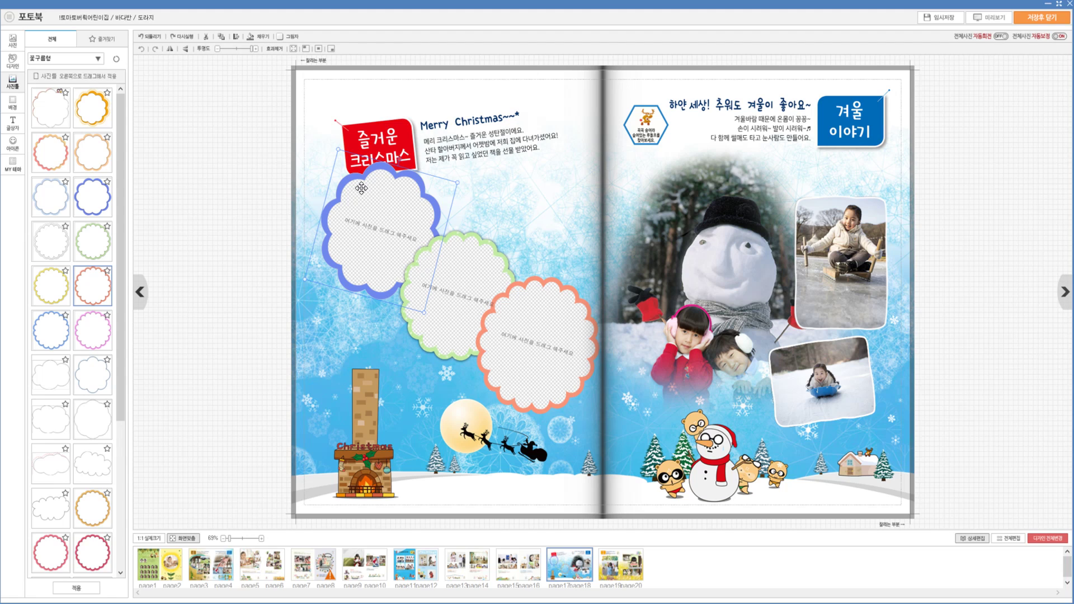
{"action": "right_click", "coordinate": [362, 189]}
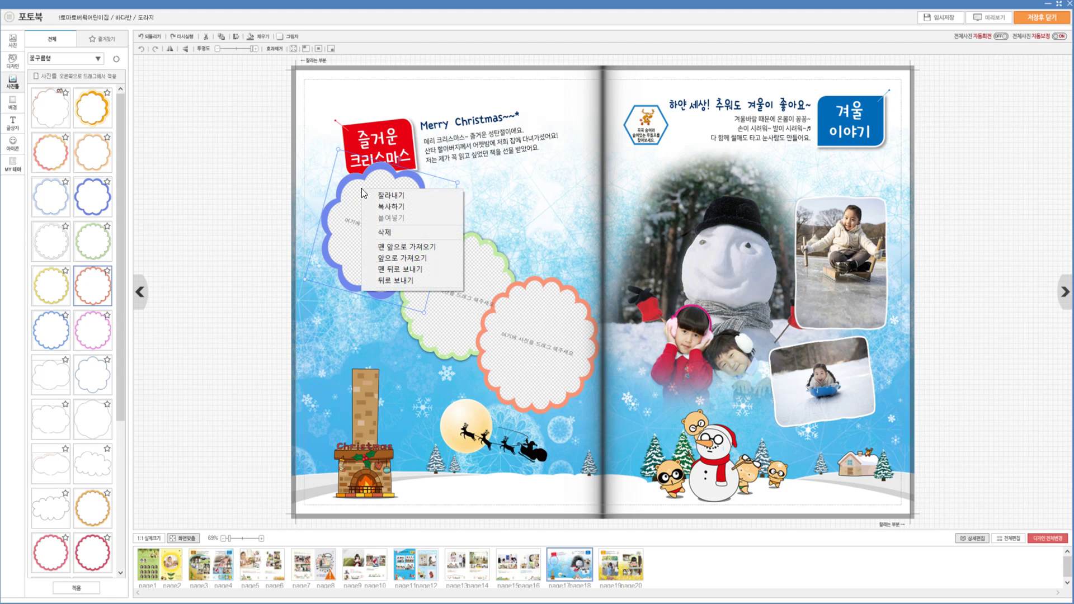
{"action": "left_click", "coordinate": [375, 269]}
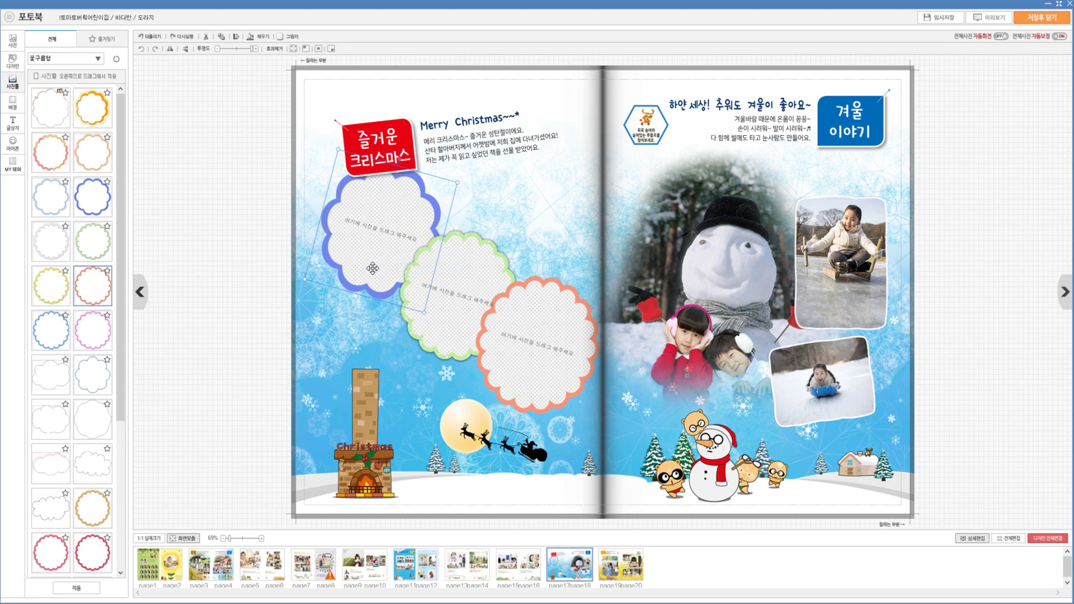
{"action": "left_click", "coordinate": [463, 297]}
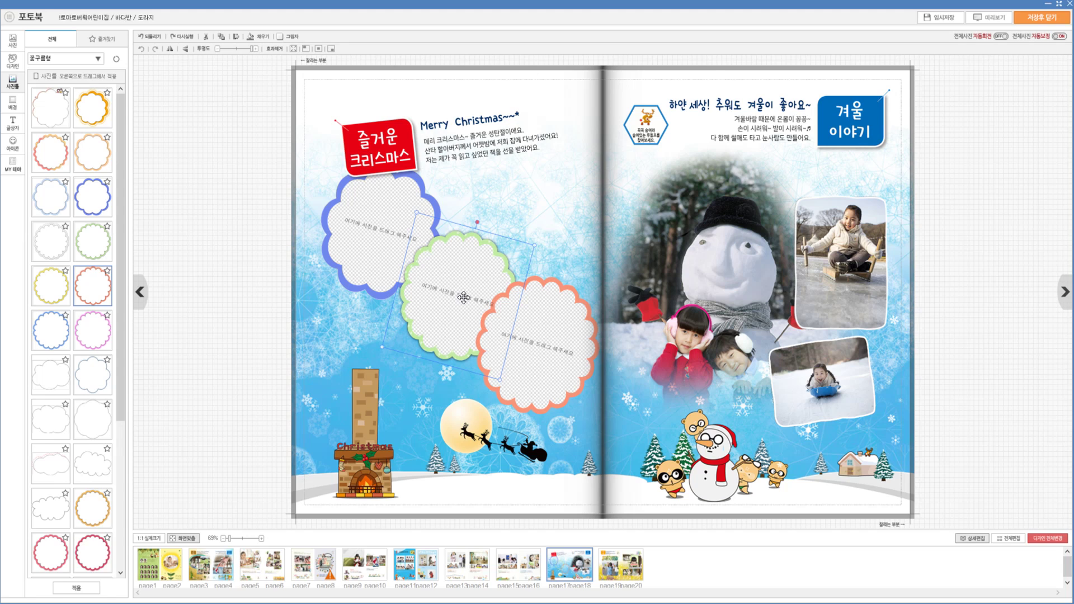
{"action": "right_click", "coordinate": [464, 301]}
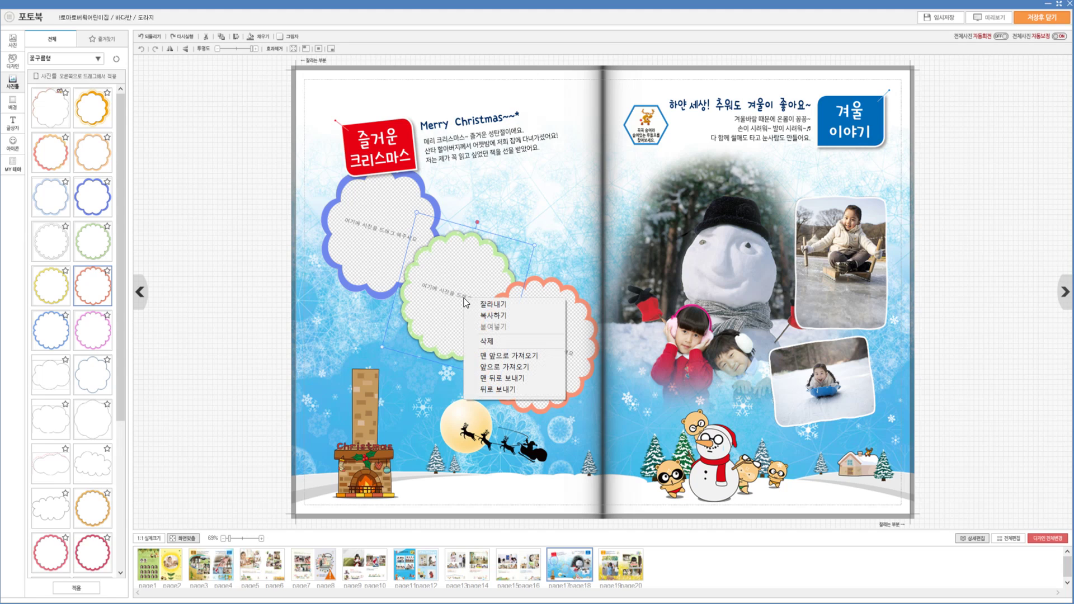
{"action": "left_click", "coordinate": [480, 359]}
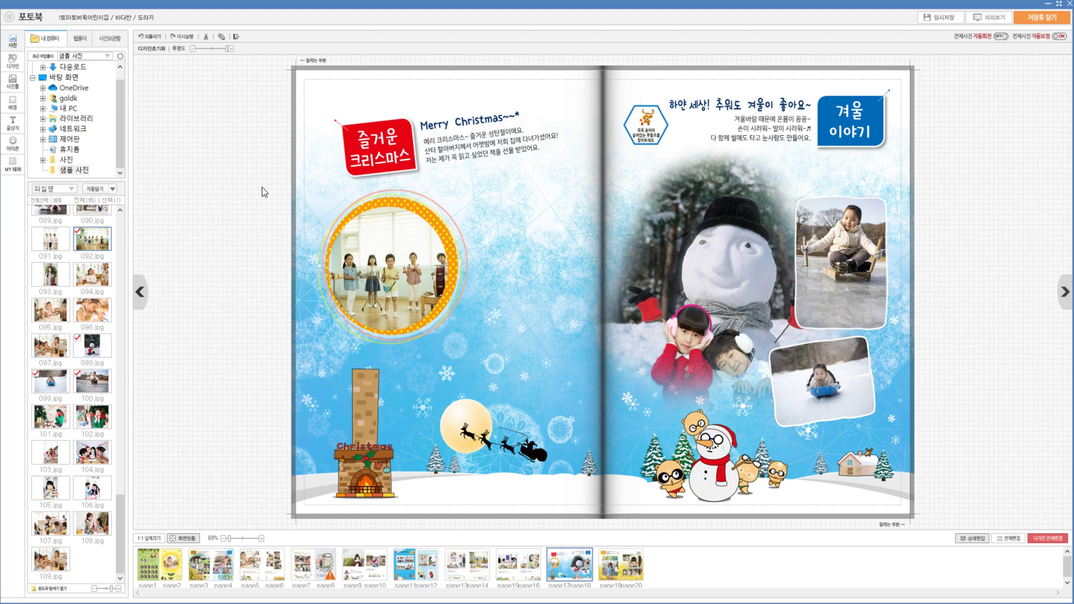
- Duplicate the round polka-dot-framed photo twice to form a three-photo cluster, and fill the copies with 094.jpg and 091.jpg
{"action": "left_click", "coordinate": [346, 199]}
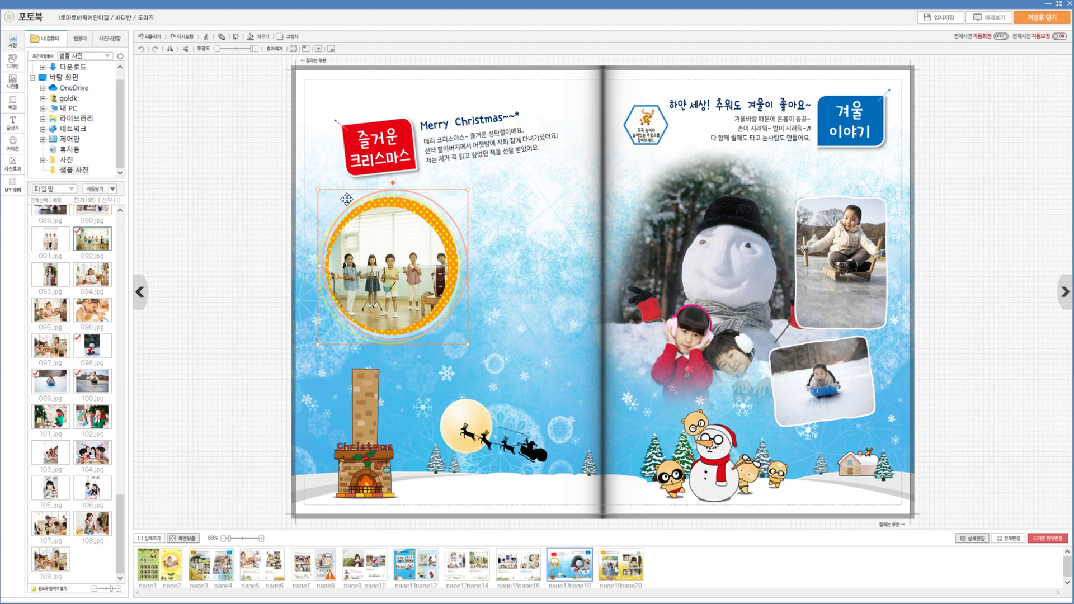
{"action": "key", "text": "ctrl+v"}
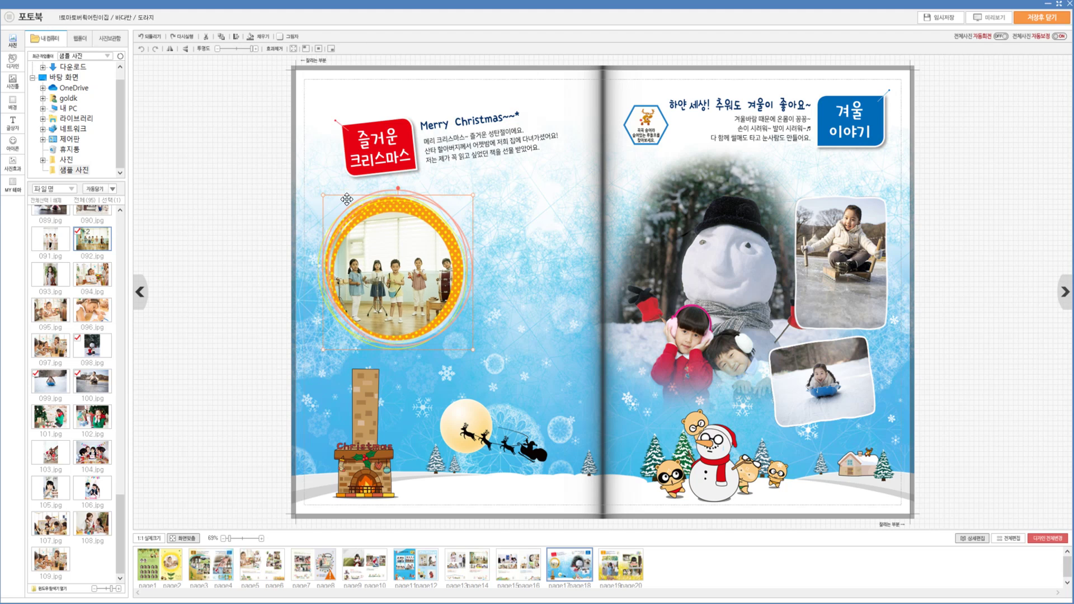
{"action": "key", "text": "ctrl+v"}
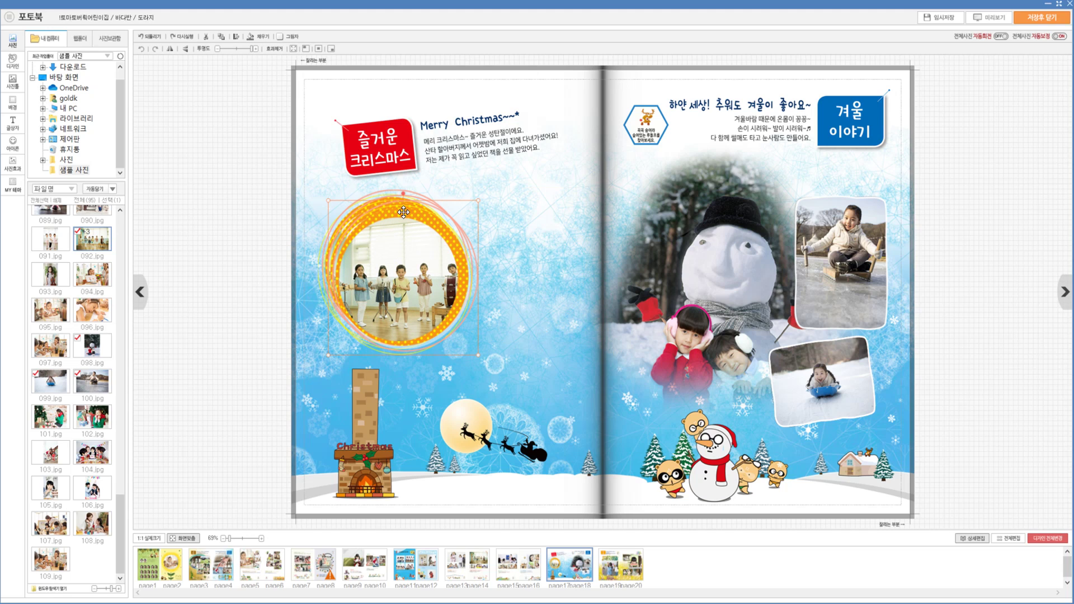
{"action": "key", "text": "ctrl+v"}
{"action": "left_click_drag", "start_coordinate": [402, 209], "coordinate": [459, 293]}
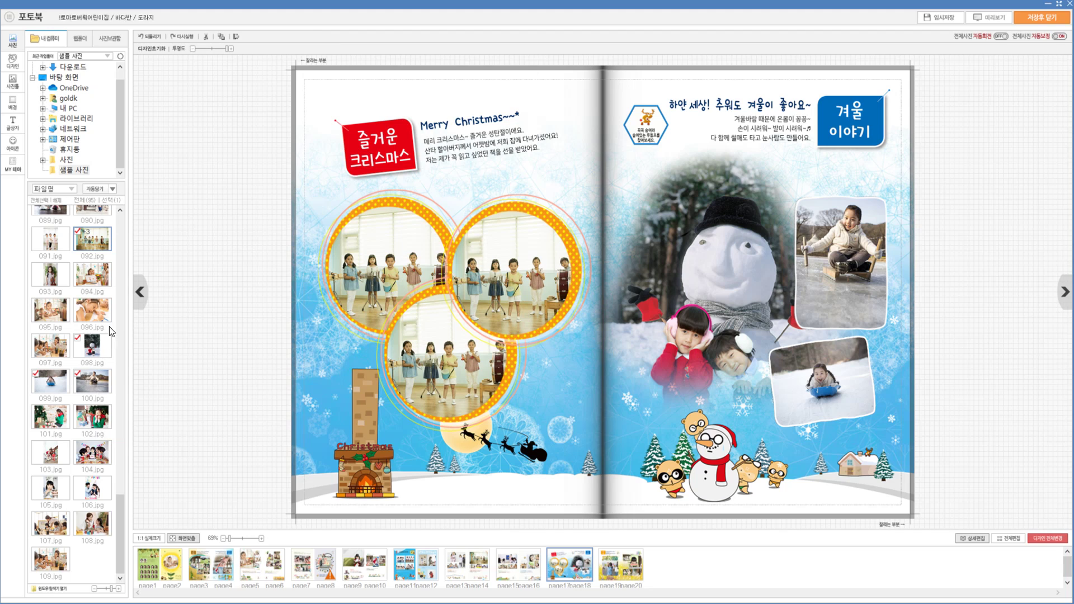
{"action": "left_click_drag", "start_coordinate": [86, 282], "coordinate": [491, 288]}
- Bring the moon and Santa sleigh icon in front of the round photos and move it slightly to the right
{"action": "left_click", "coordinate": [532, 432]}
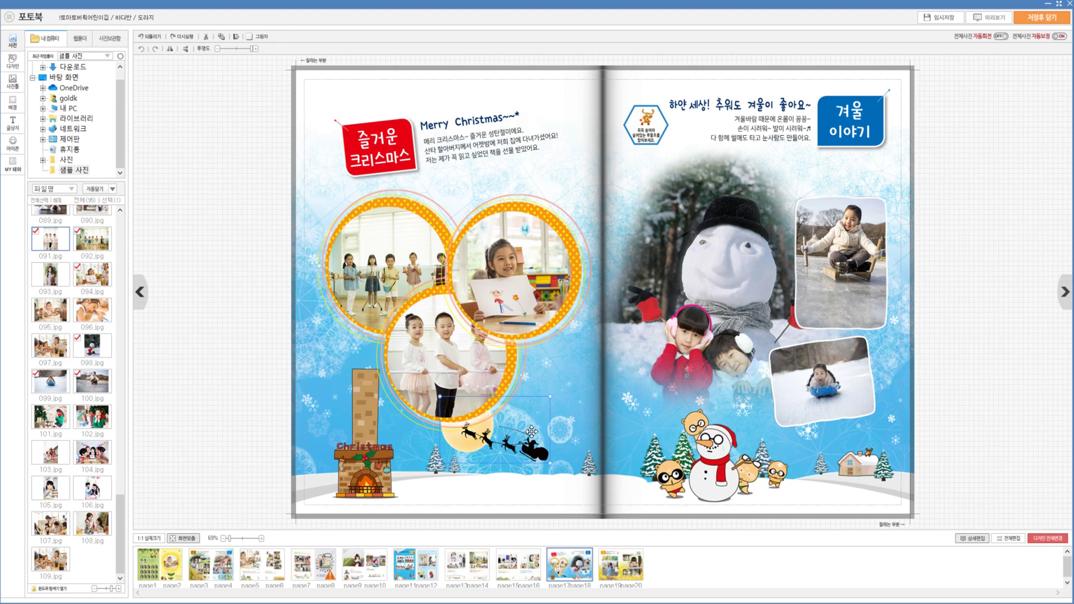
{"action": "right_click", "coordinate": [532, 432]}
{"action": "left_click", "coordinate": [562, 476]}
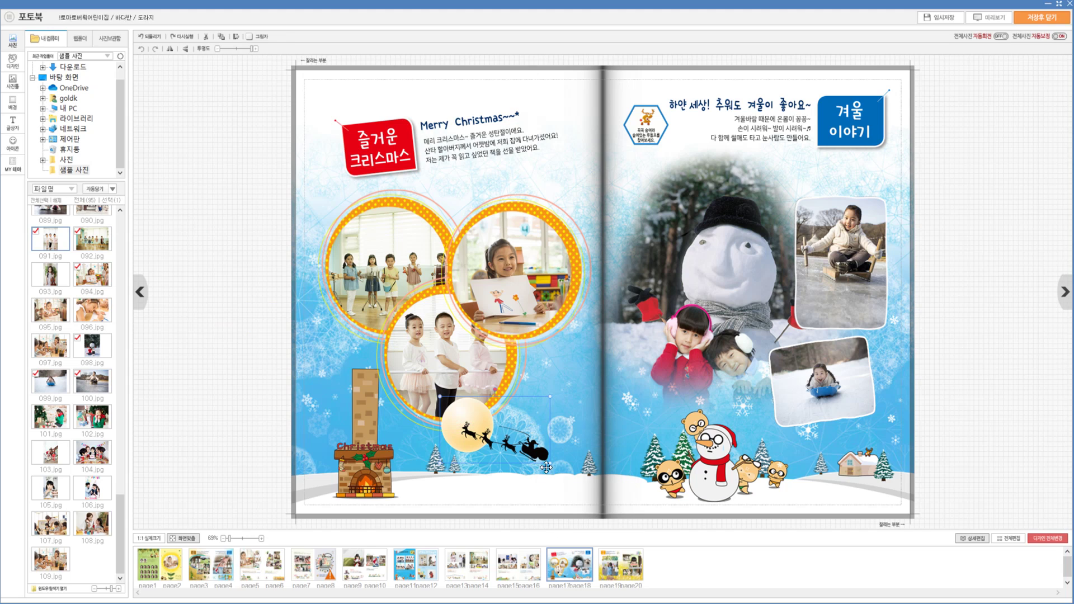
{"action": "left_click_drag", "start_coordinate": [533, 450], "coordinate": [553, 451]}
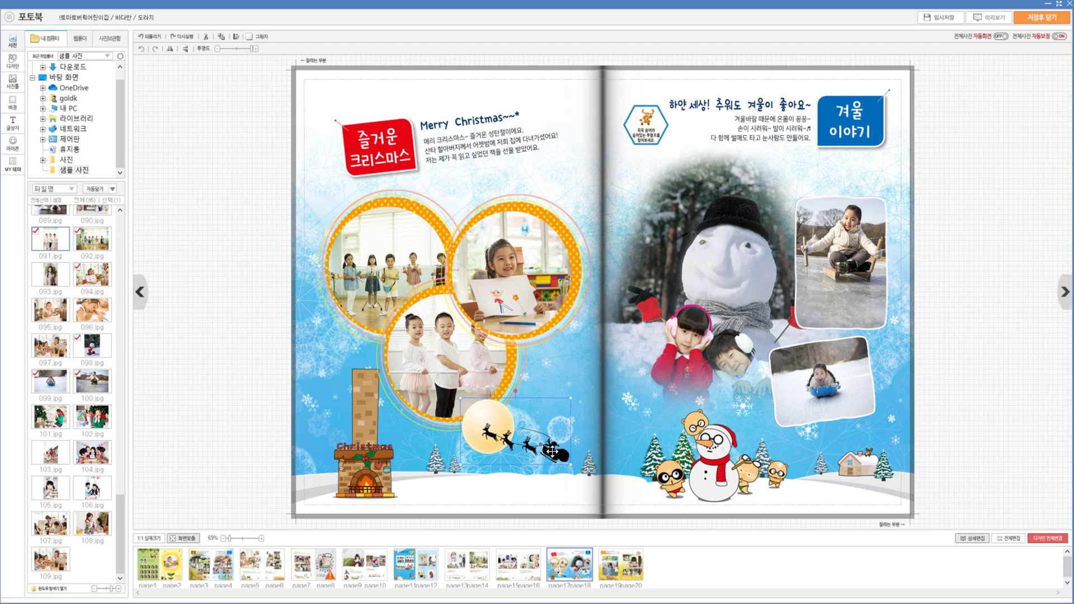
{"action": "left_click", "coordinate": [584, 170]}
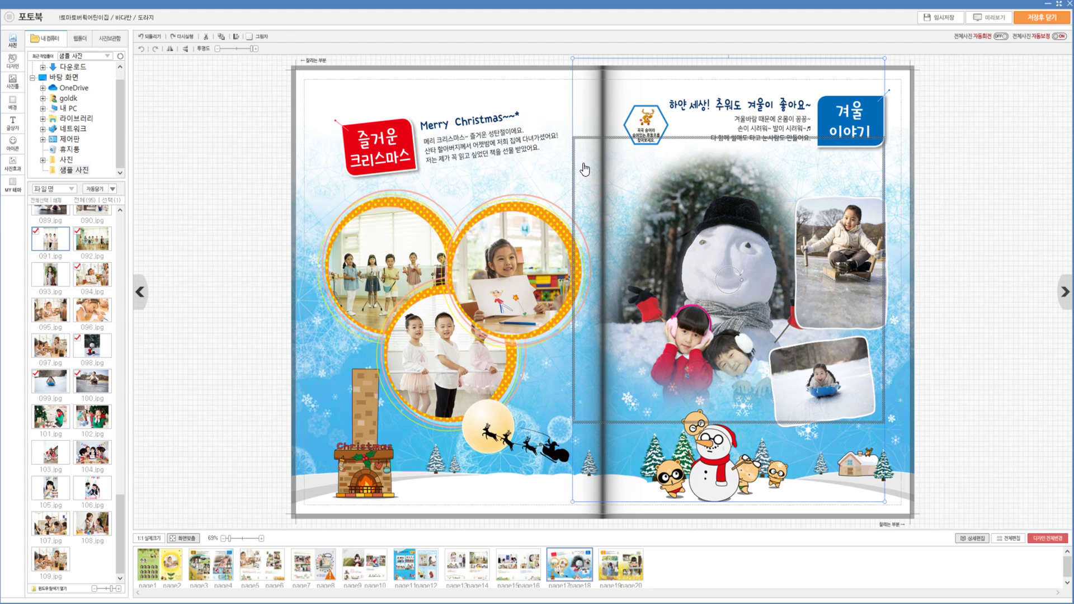
{"action": "left_click", "coordinate": [298, 209]}
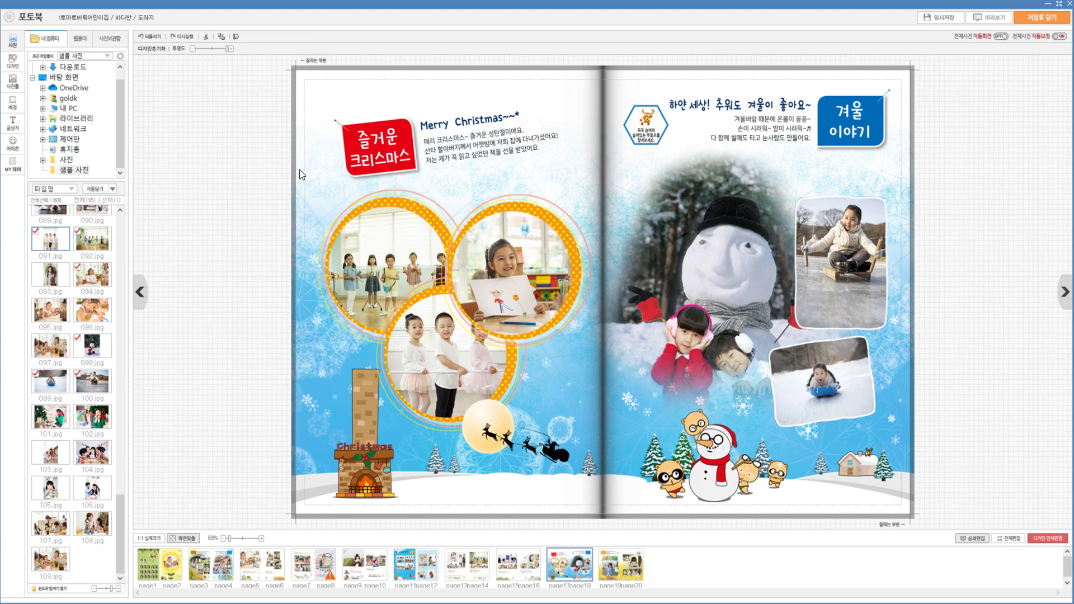
- Copy the three round-framed photos onto the 생일축하 page, deleting the large photo there to make room
{"action": "left_click_drag", "start_coordinate": [300, 170], "coordinate": [604, 446]}
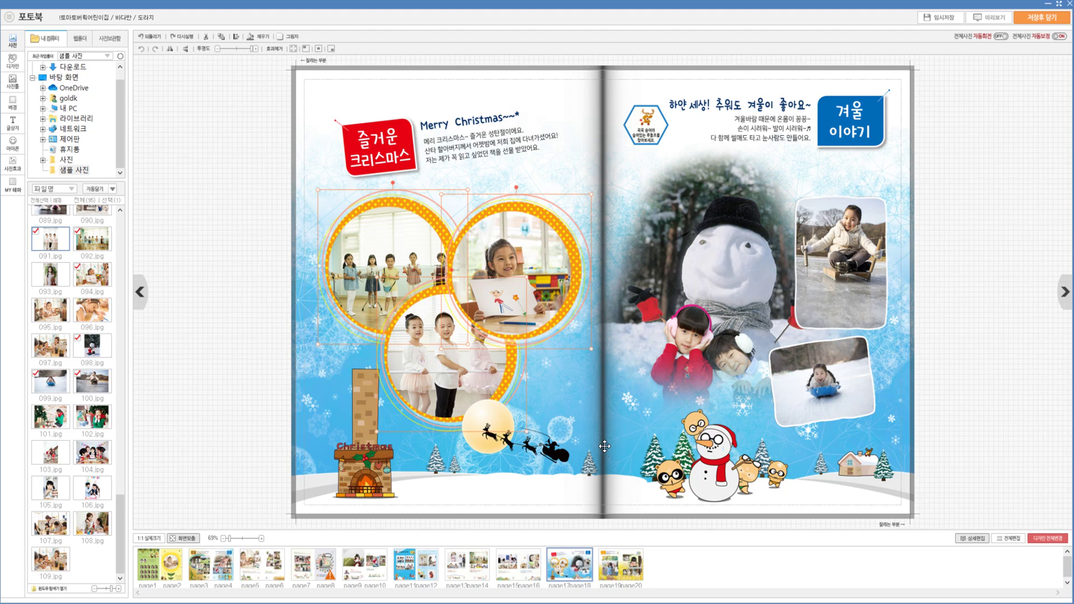
{"action": "left_click", "coordinate": [607, 570]}
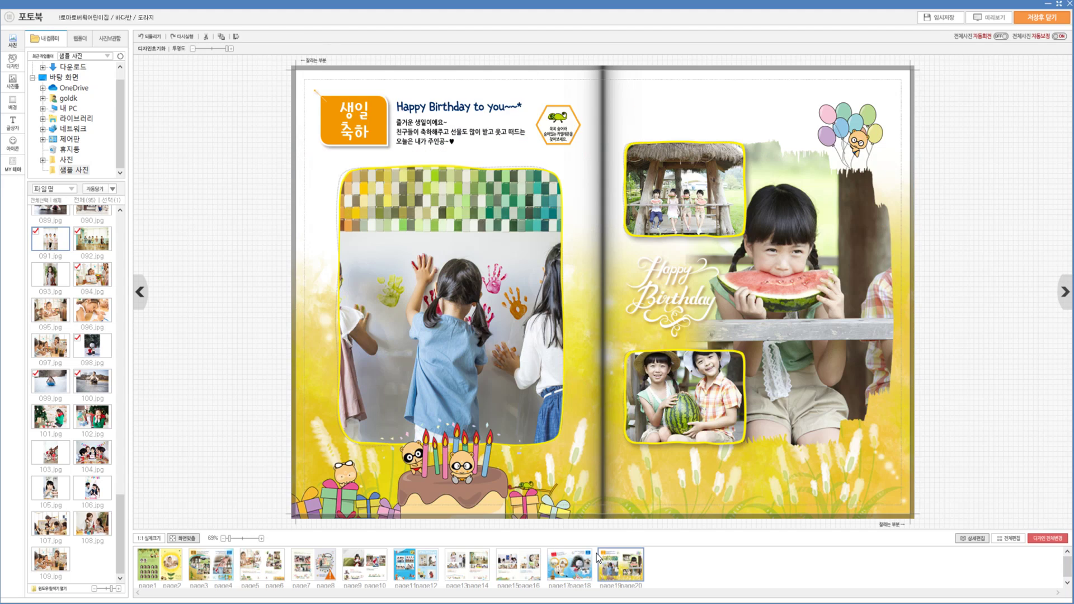
{"action": "left_click", "coordinate": [337, 185]}
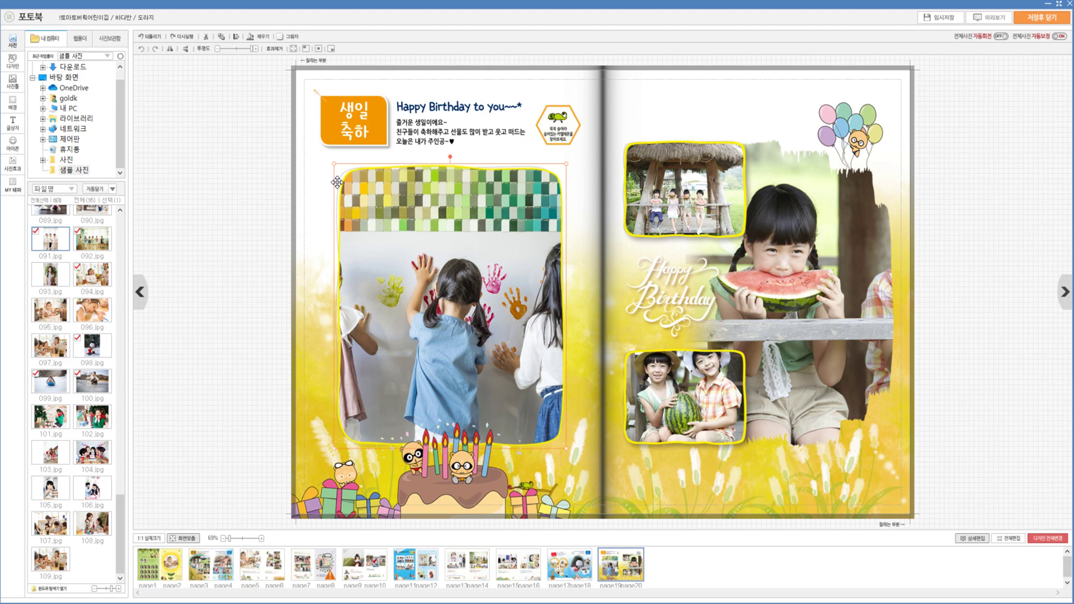
{"action": "key", "text": "Delete"}
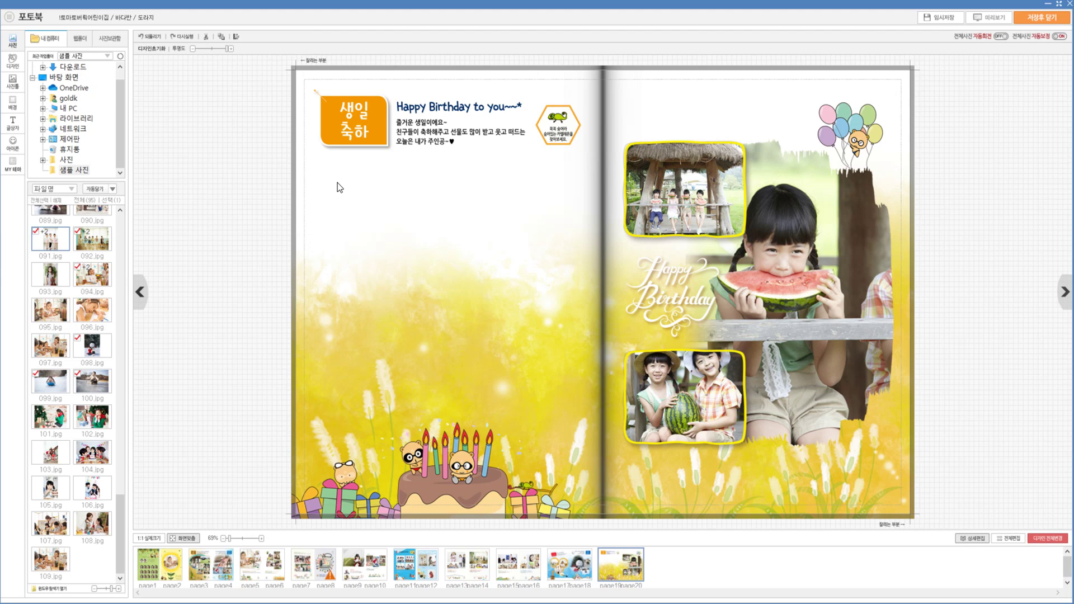
{"action": "key", "text": "ctrl+z"}
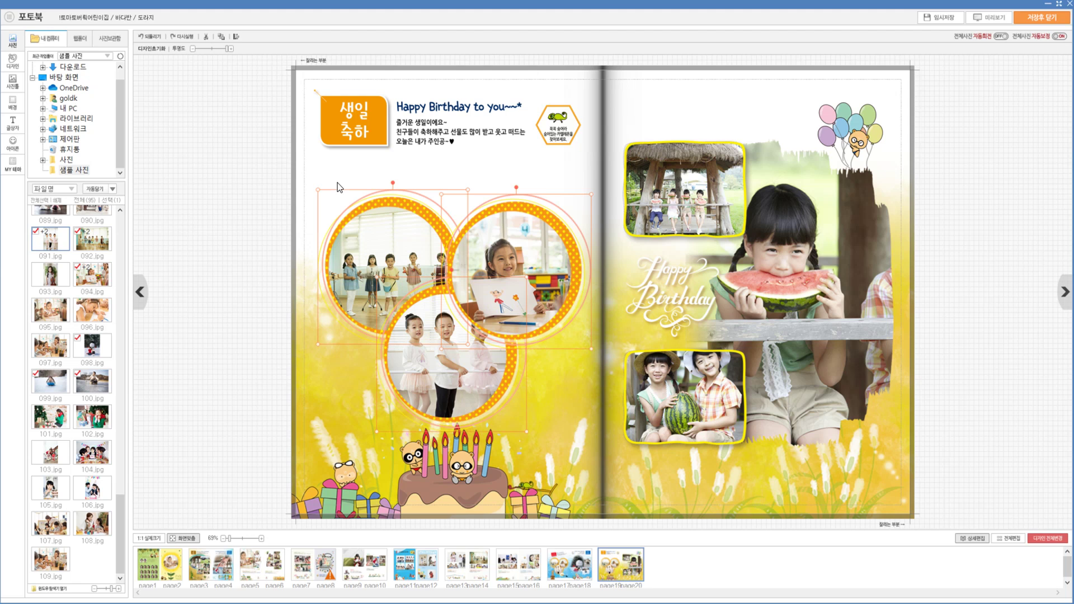
- Remove the photos from the right page of the birthday spread and distribute the three round photos across both pages
{"action": "left_click", "coordinate": [574, 572]}
{"action": "left_click", "coordinate": [614, 575]}
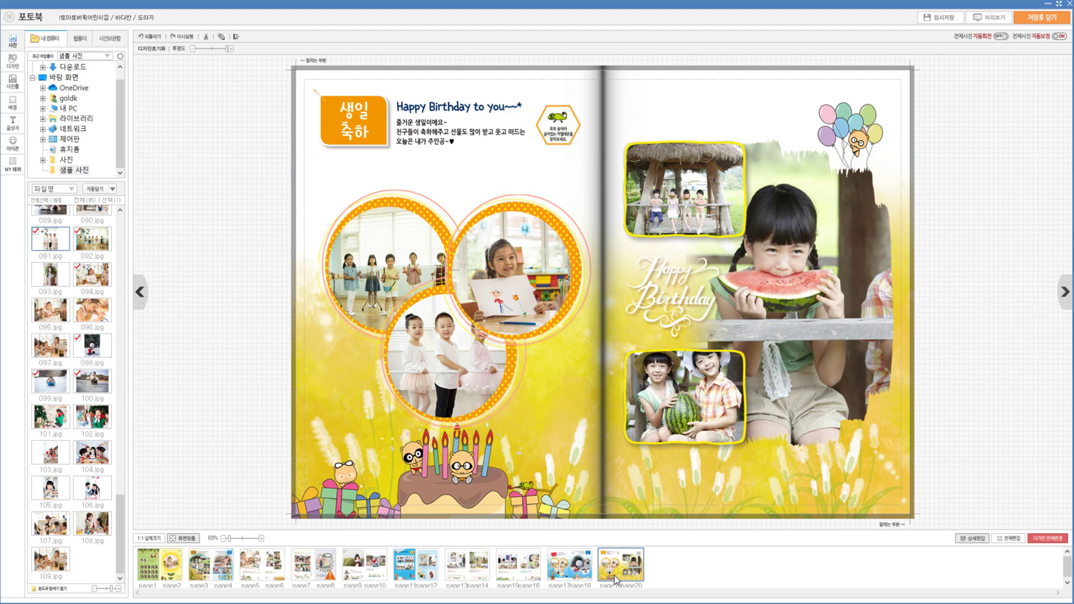
{"action": "left_click", "coordinate": [449, 234]}
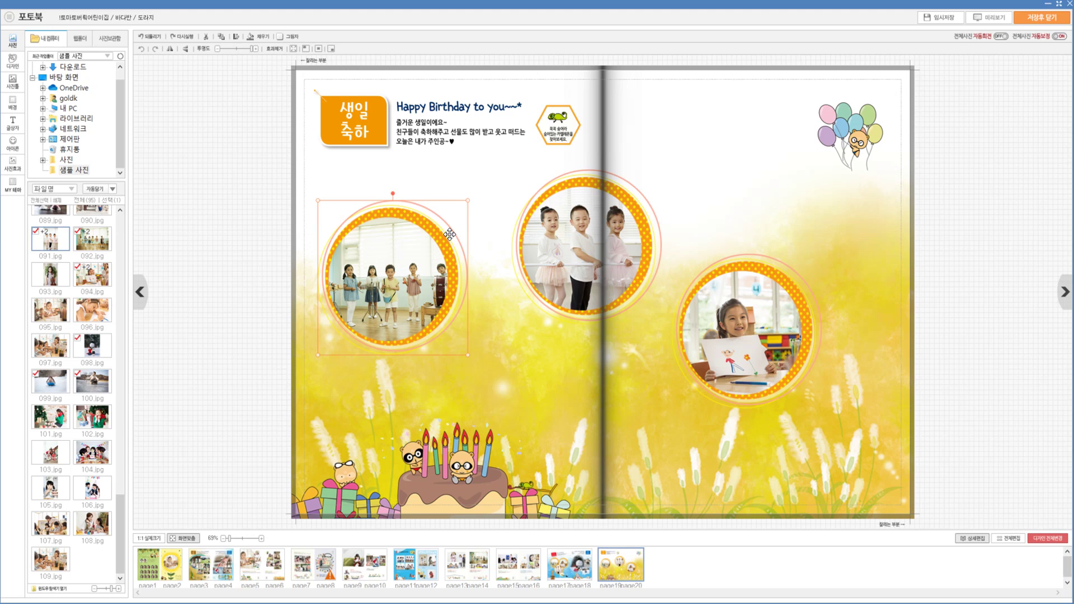
- Align the three round photos on the birthday spread by their top edges and make their horizontal spacing equal
{"action": "left_click_drag", "start_coordinate": [264, 154], "coordinate": [861, 421]}
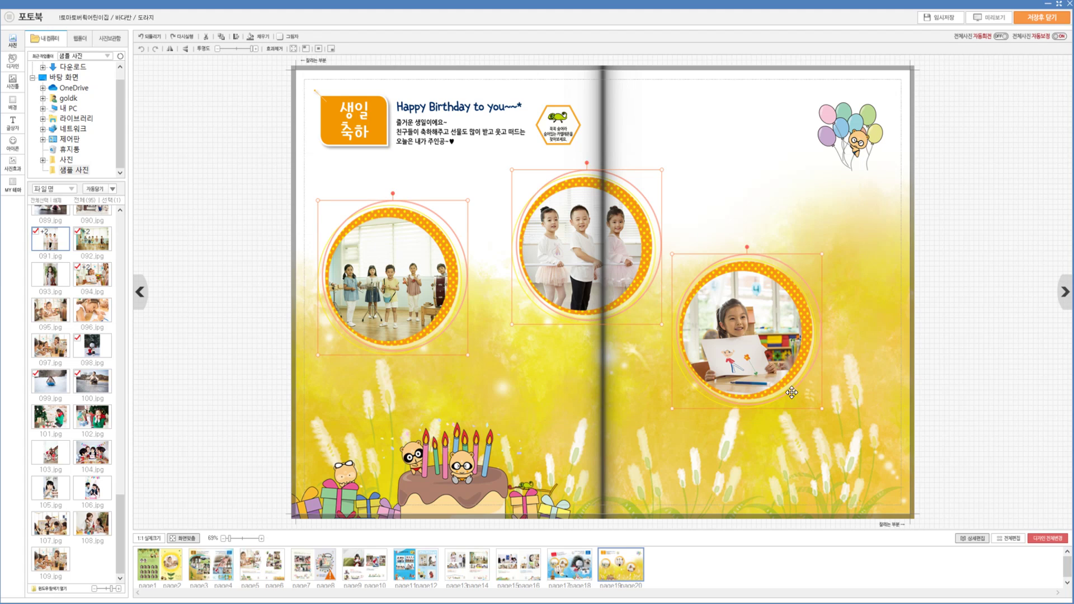
{"action": "left_click", "coordinate": [235, 40]}
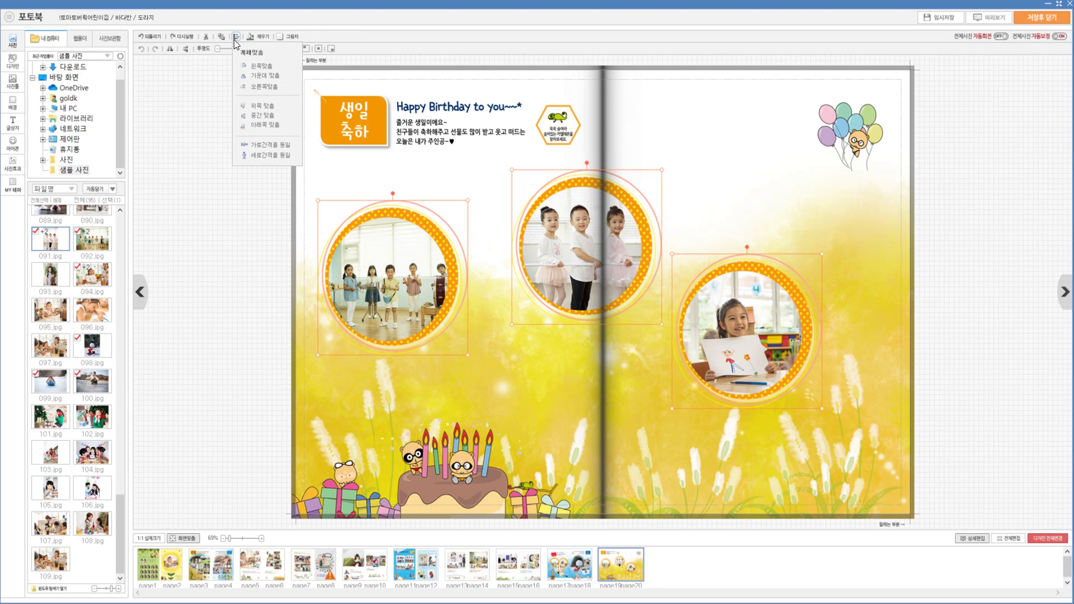
{"action": "left_click", "coordinate": [274, 106]}
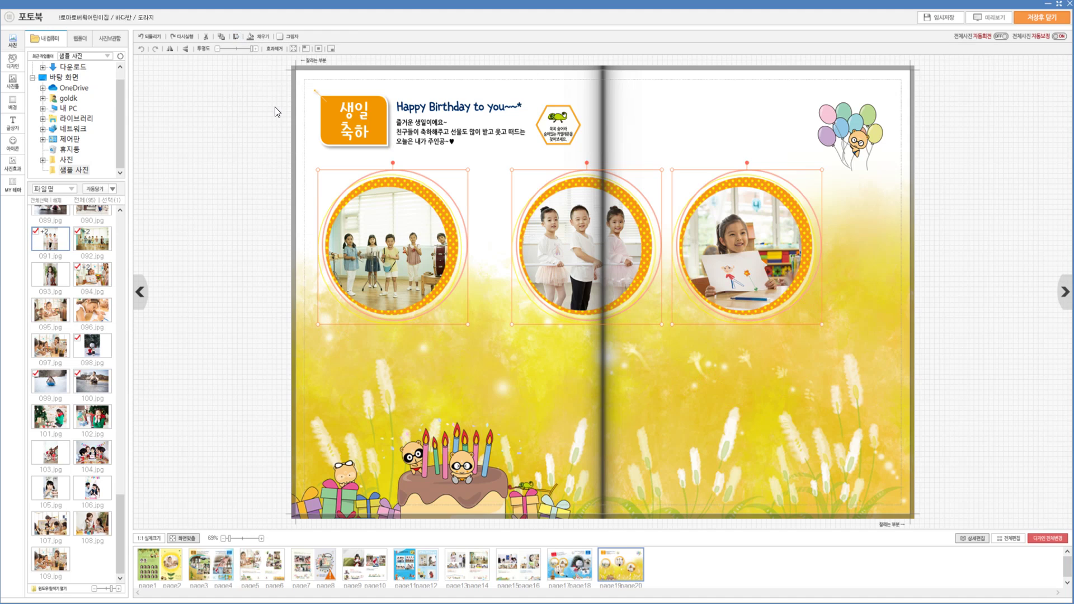
{"action": "left_click", "coordinate": [237, 38]}
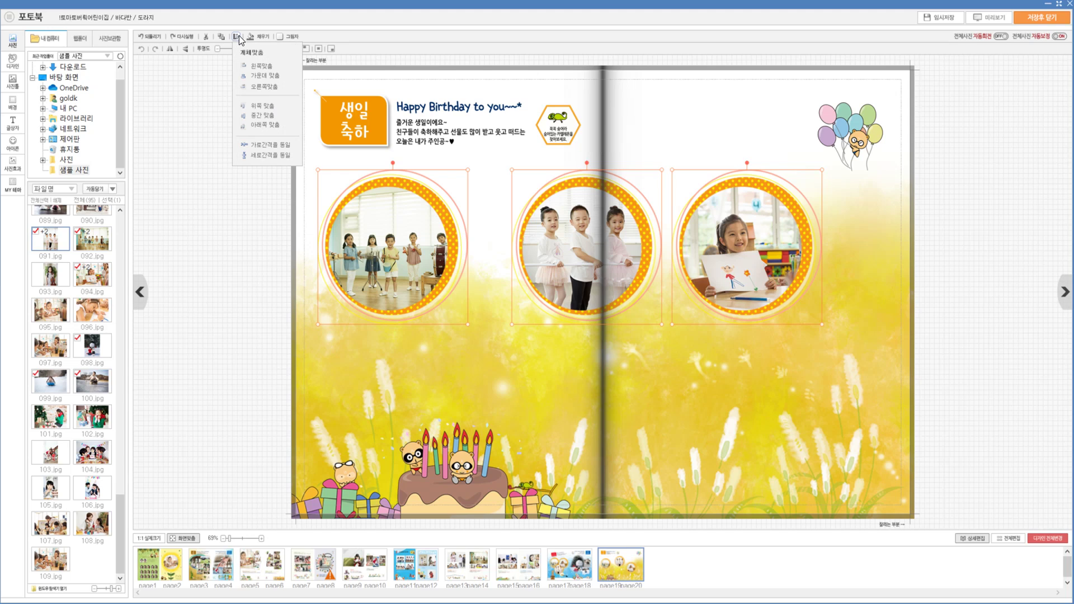
{"action": "left_click", "coordinate": [260, 146]}
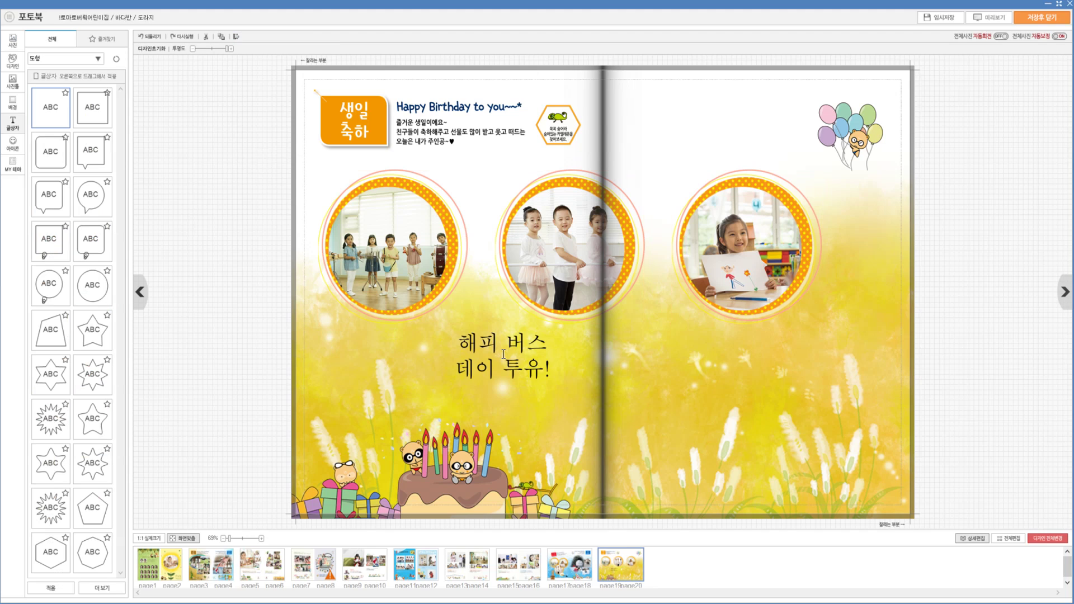
- Change the whole birthday caption to the 1훈그림동화 R font at size 28
{"action": "left_click", "coordinate": [503, 354]}
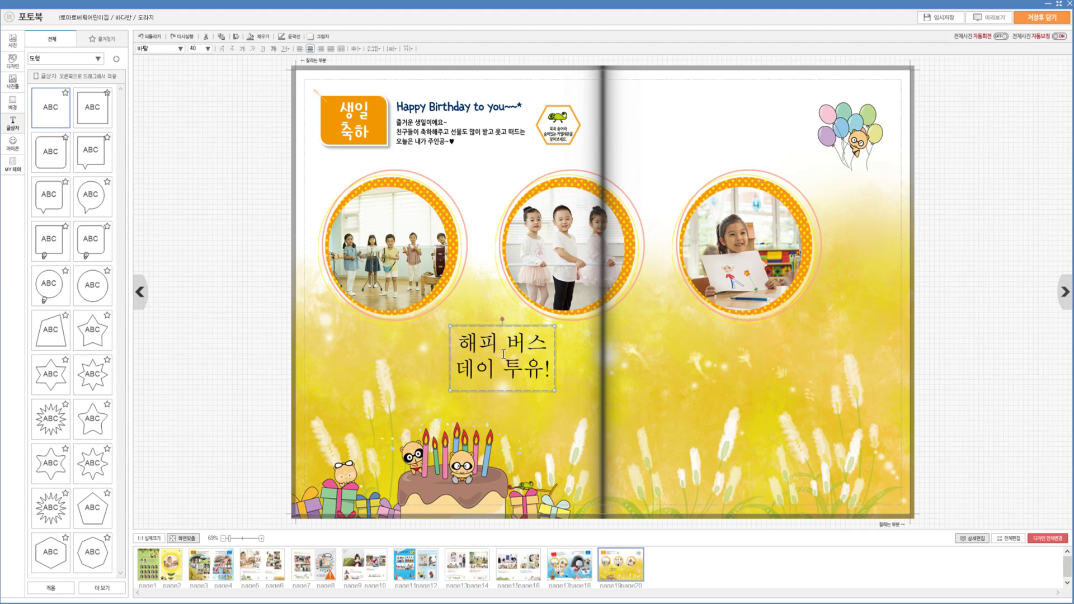
{"action": "key", "text": "ctrl+a"}
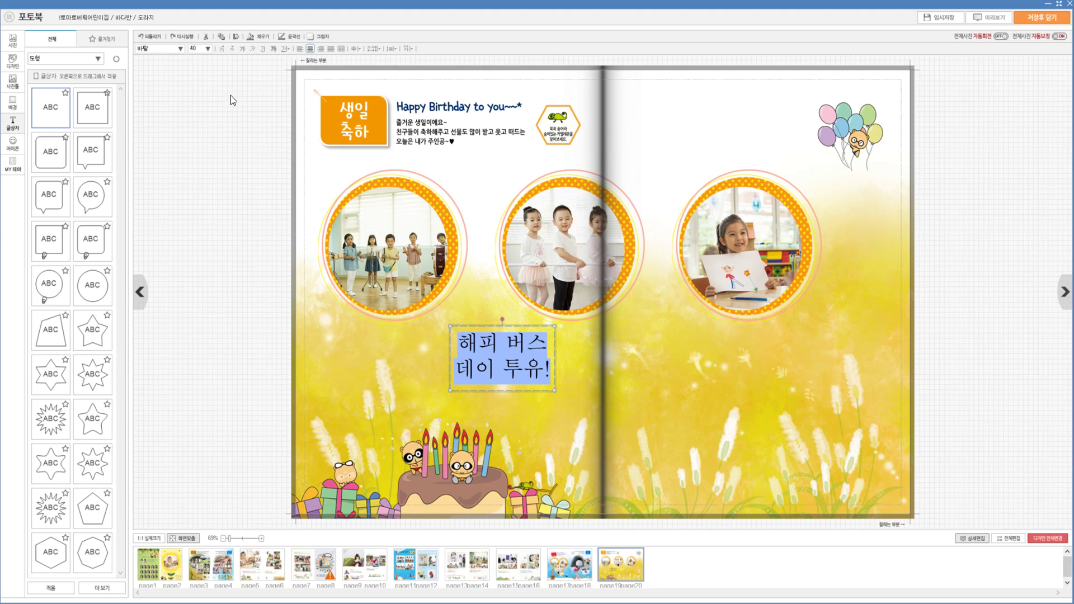
{"action": "left_click", "coordinate": [180, 49]}
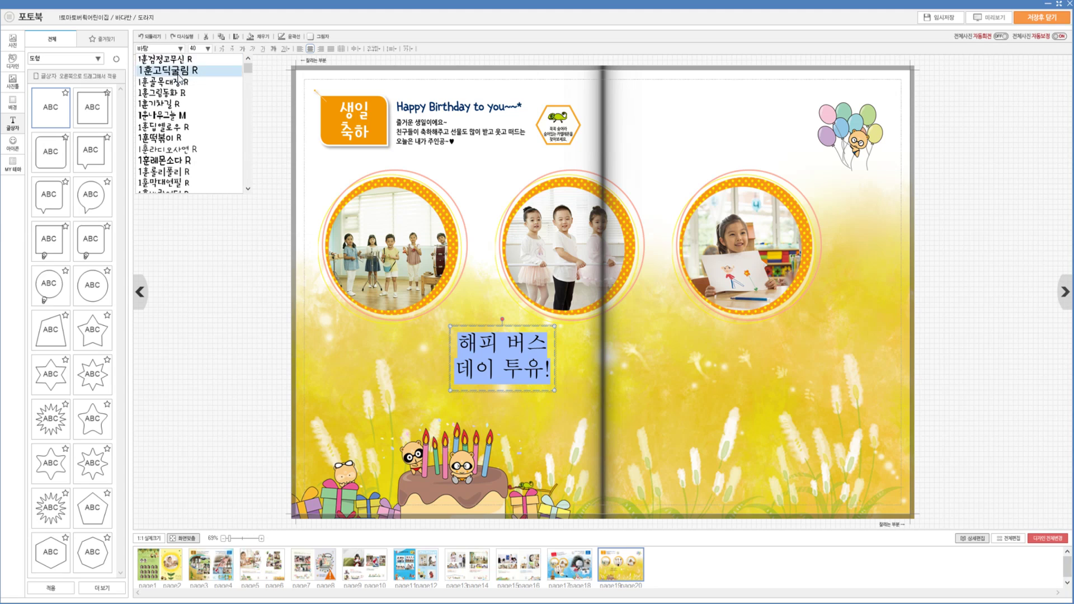
{"action": "left_click", "coordinate": [173, 92]}
{"action": "left_click", "coordinate": [208, 49]}
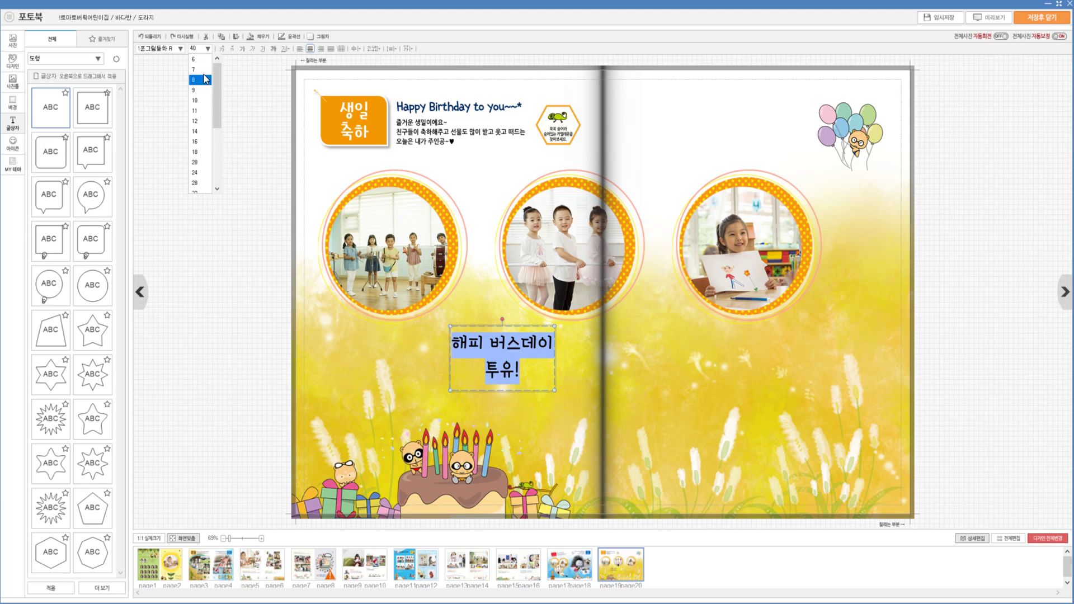
{"action": "left_click", "coordinate": [197, 183]}
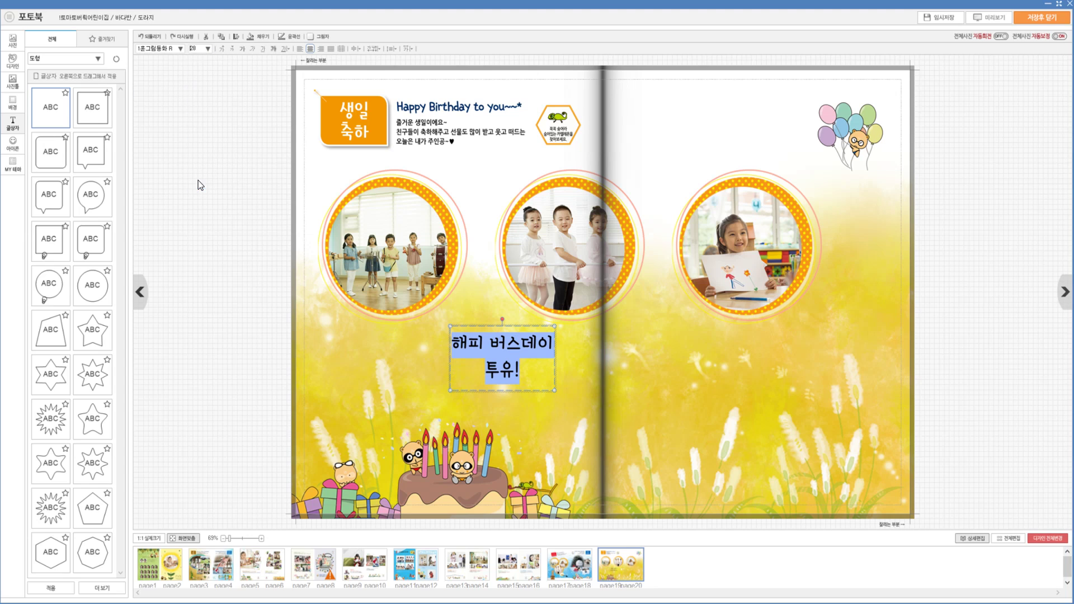
- Make the birthday caption text bold and italic and colour it yellow
{"action": "left_click", "coordinate": [244, 50]}
{"action": "left_click", "coordinate": [253, 50]}
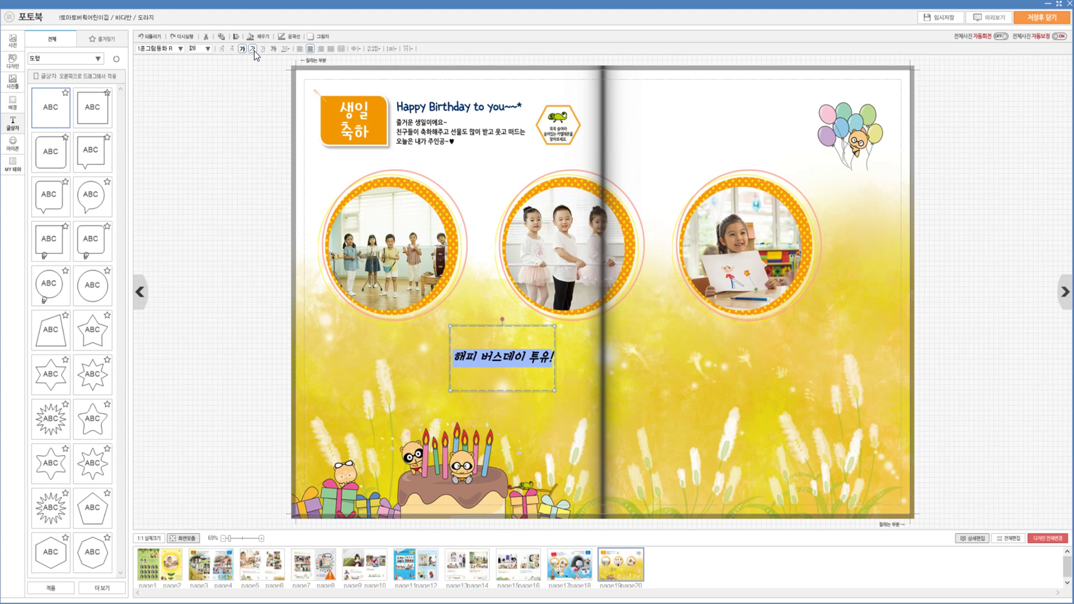
{"action": "left_click", "coordinate": [283, 49]}
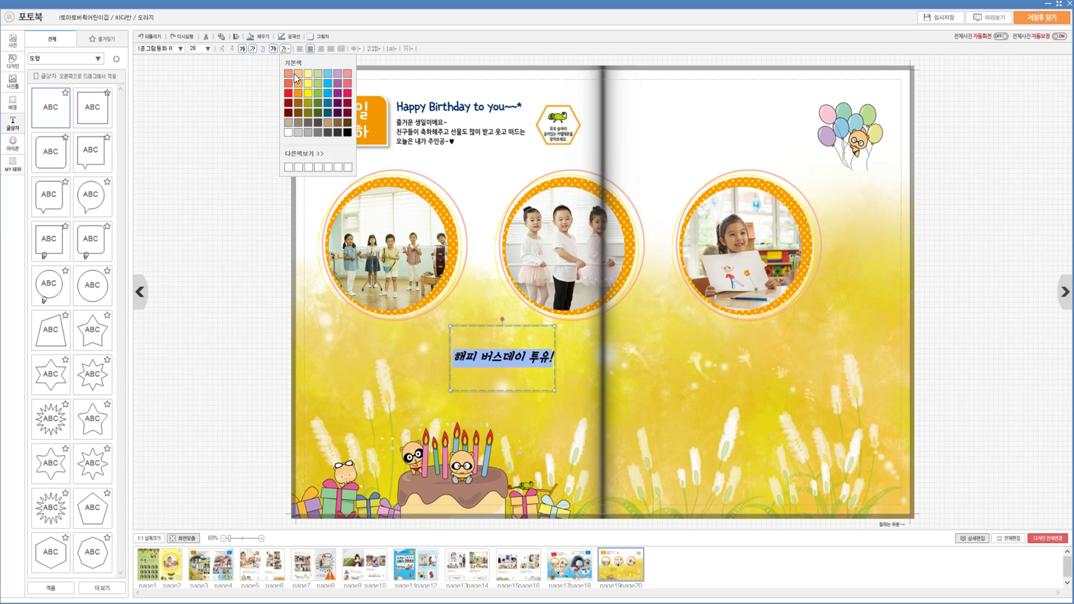
{"action": "left_click", "coordinate": [311, 98]}
{"action": "left_click", "coordinate": [250, 111]}
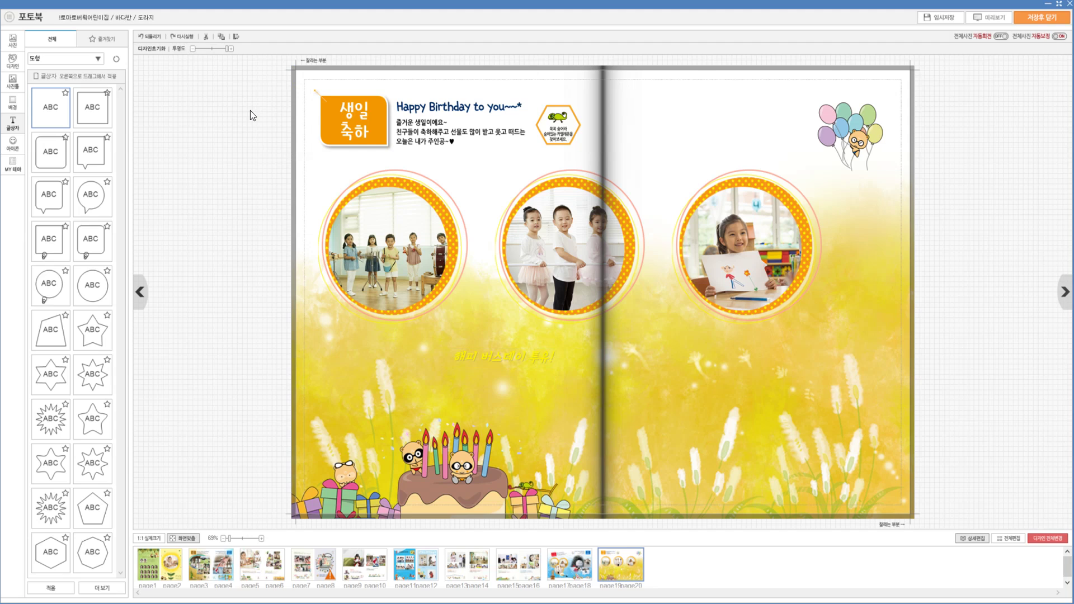
- Fill the birthday caption's text box with light green
{"action": "left_click", "coordinate": [457, 336]}
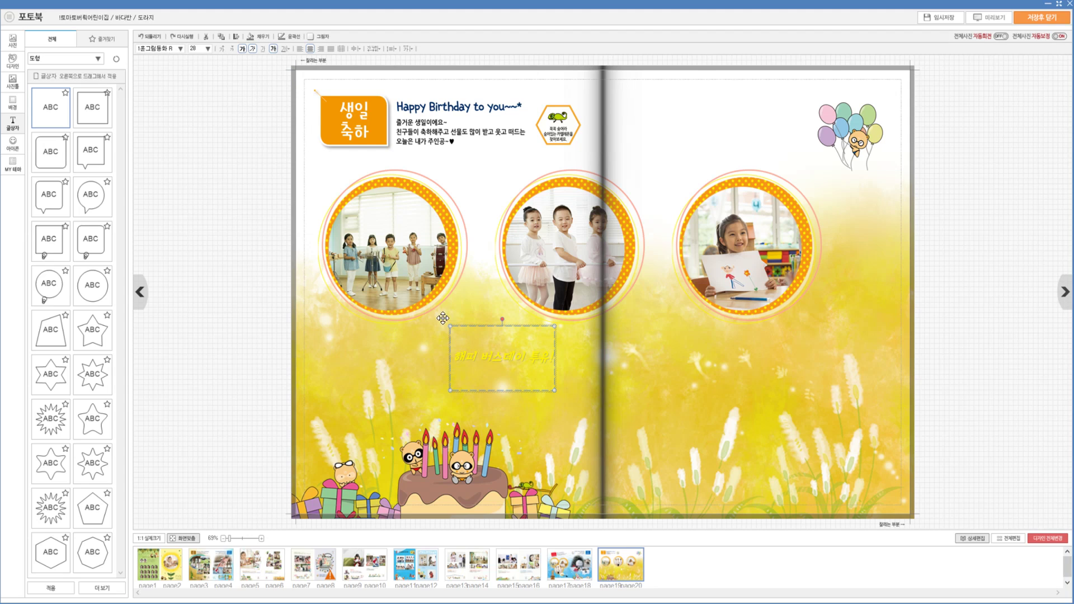
{"action": "left_click", "coordinate": [269, 40]}
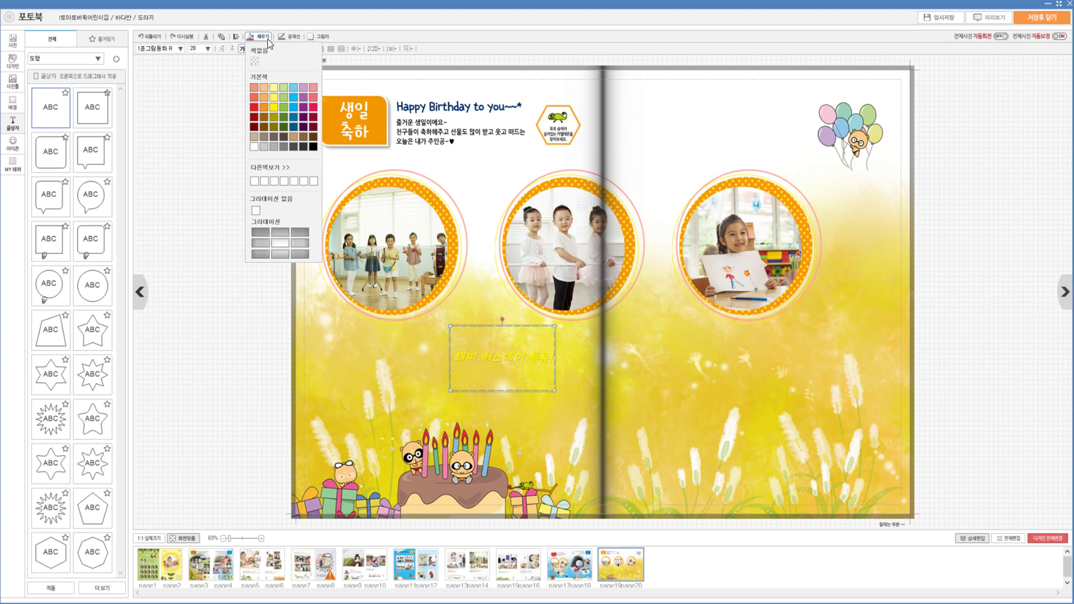
{"action": "left_click", "coordinate": [283, 99]}
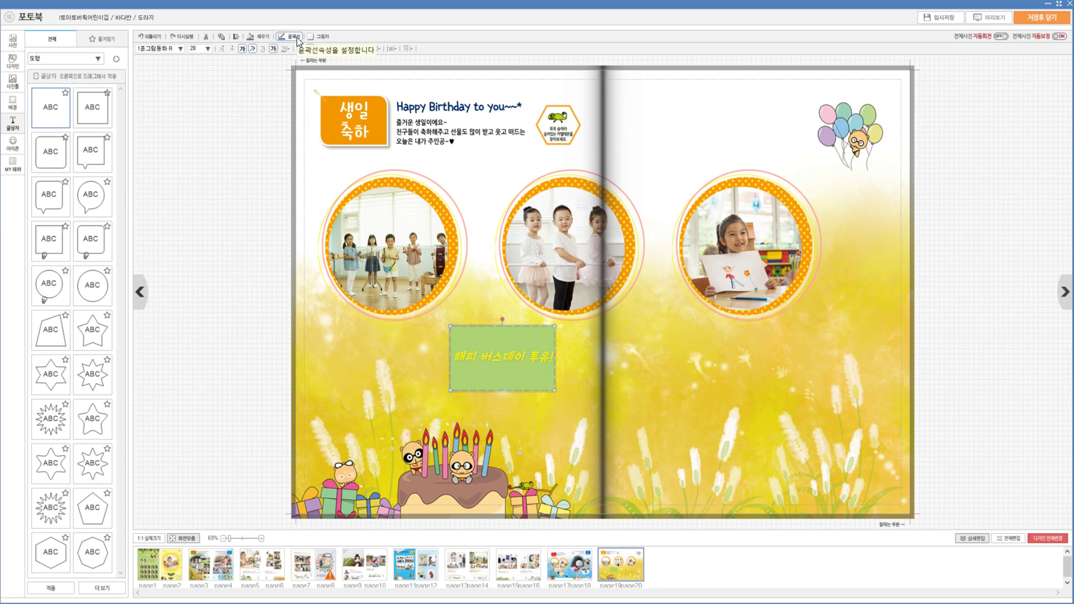
{"action": "left_click", "coordinate": [413, 354]}
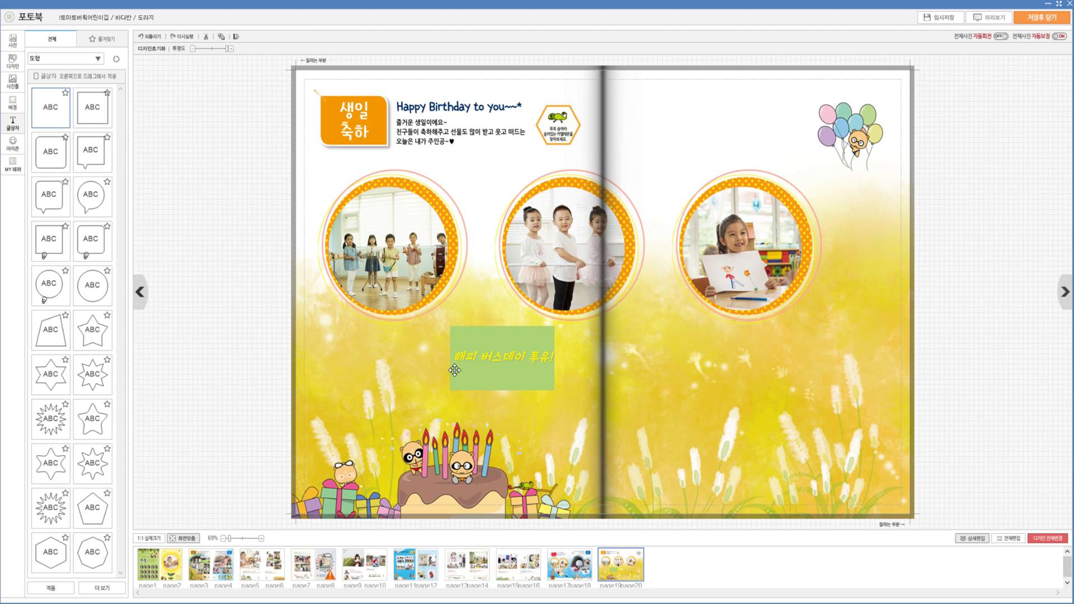
- Give the birthday caption's text box a light blue outline and set its fill to no colour
{"action": "left_click", "coordinate": [477, 378]}
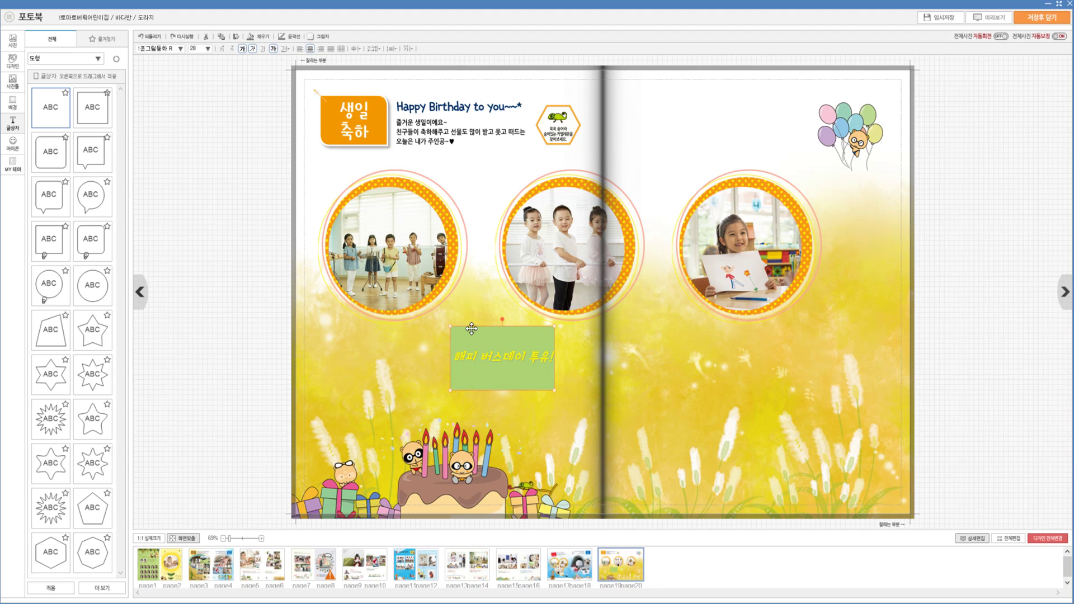
{"action": "left_click", "coordinate": [291, 36]}
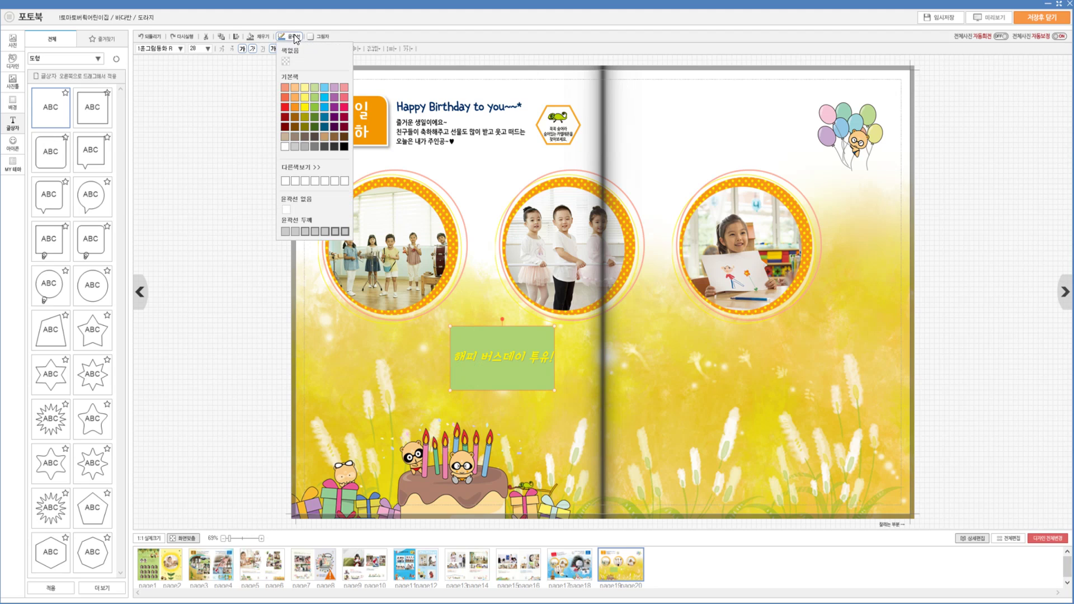
{"action": "left_click", "coordinate": [324, 88]}
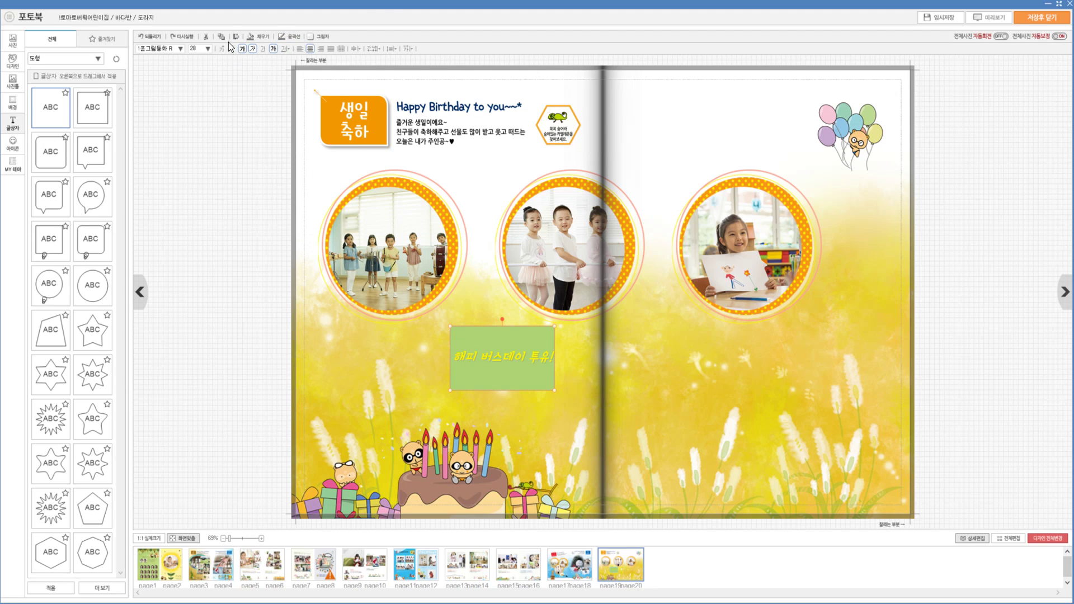
{"action": "left_click", "coordinate": [256, 36]}
{"action": "left_click", "coordinate": [261, 63]}
{"action": "left_click", "coordinate": [387, 372]}
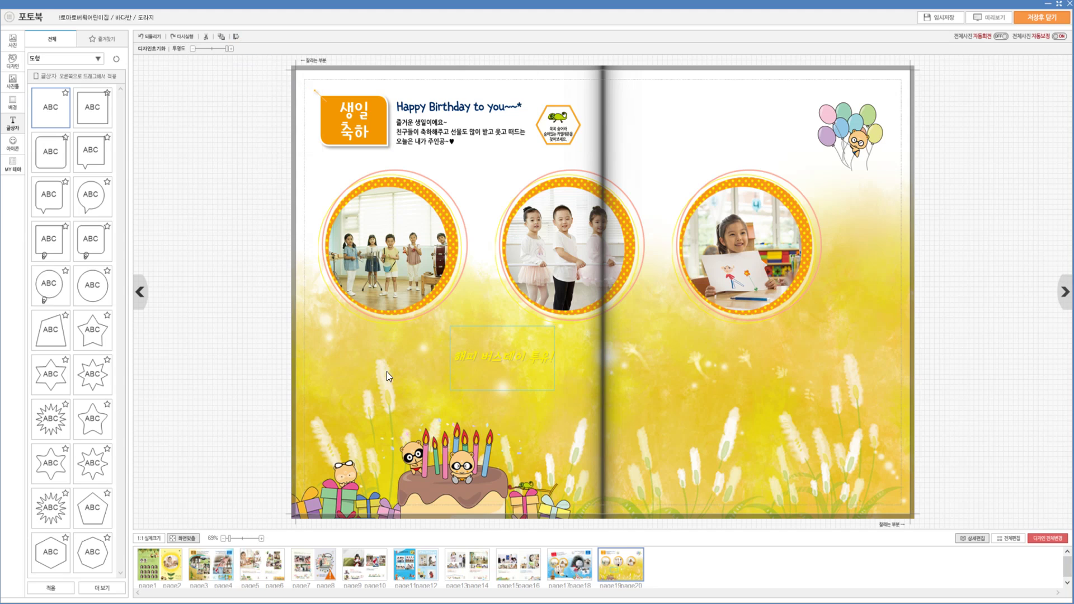
- Apply a shadow to the birthday caption's text box
{"action": "left_click", "coordinate": [448, 362]}
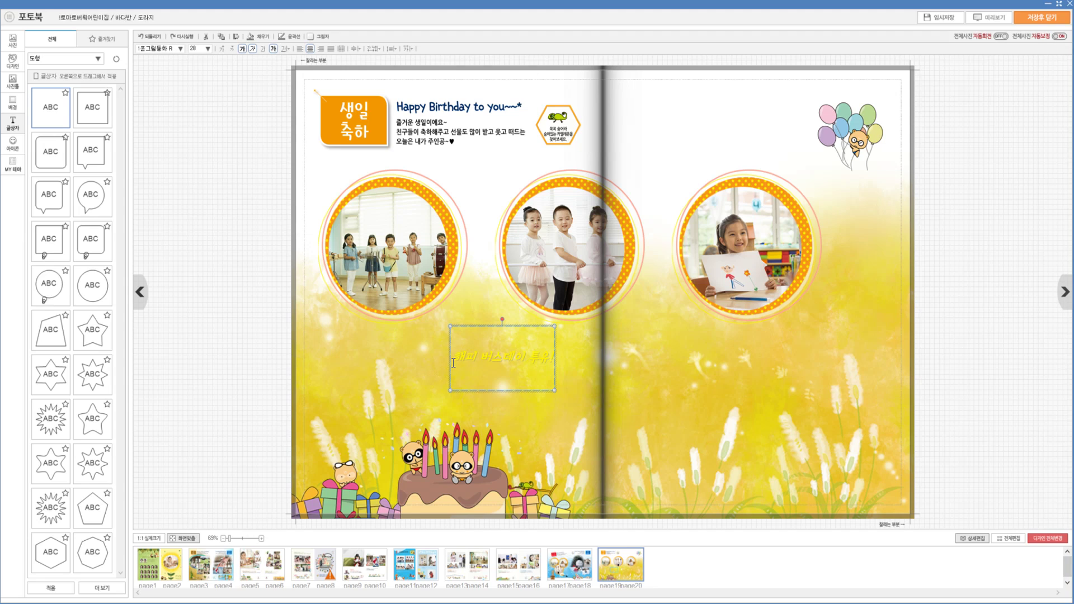
{"action": "left_click", "coordinate": [322, 37]}
{"action": "left_click", "coordinate": [324, 37]}
{"action": "left_click", "coordinate": [324, 37]}
{"action": "left_click", "coordinate": [398, 375]}
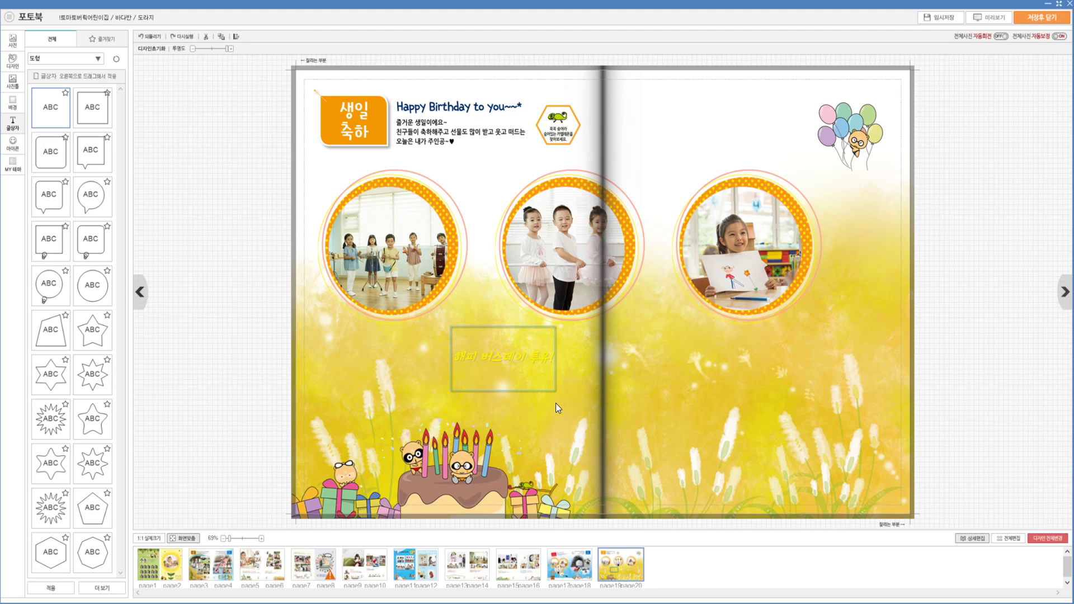
- Place the orange cloud-shaped speech bubble from the [그림]-말풍선1 icon category over the birthday caption
{"action": "left_click", "coordinate": [18, 148]}
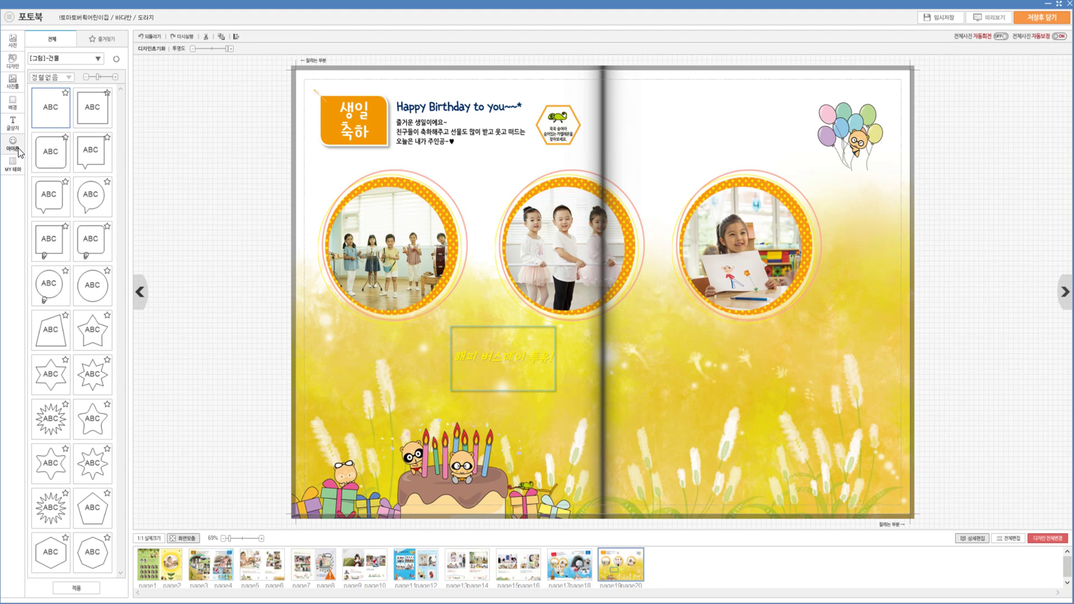
{"action": "left_click", "coordinate": [98, 58]}
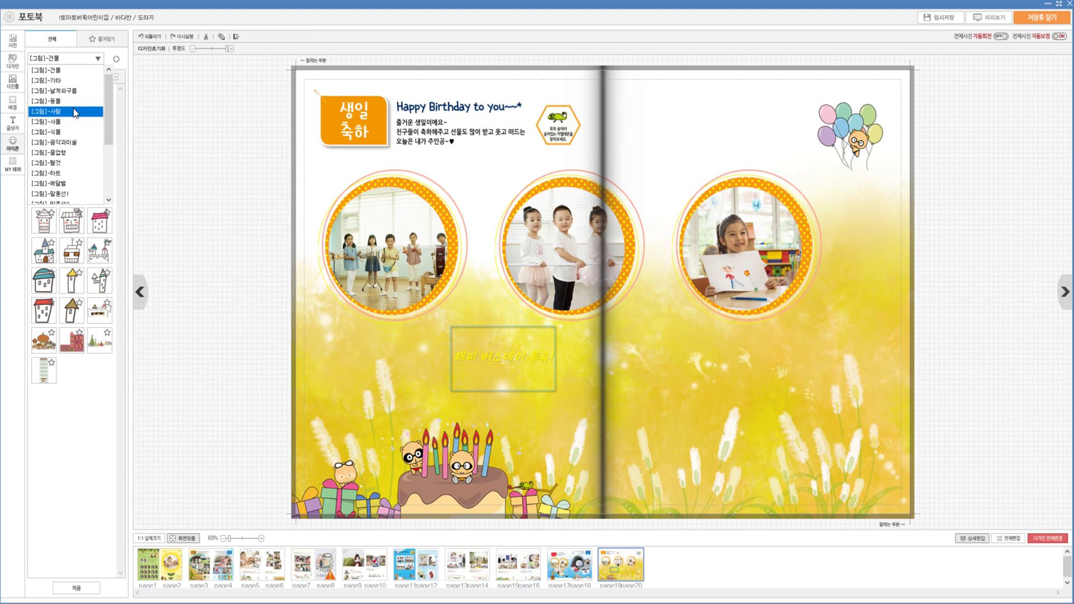
{"action": "scroll", "coordinate": [74, 115], "scroll_direction": "down", "scroll_amount": 1}
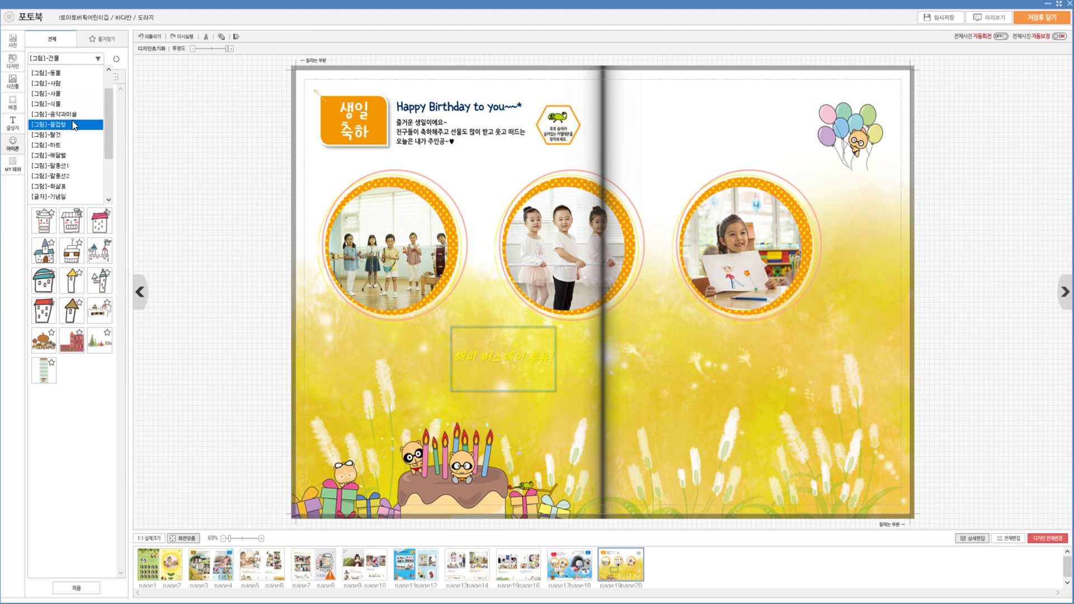
{"action": "left_click", "coordinate": [71, 167]}
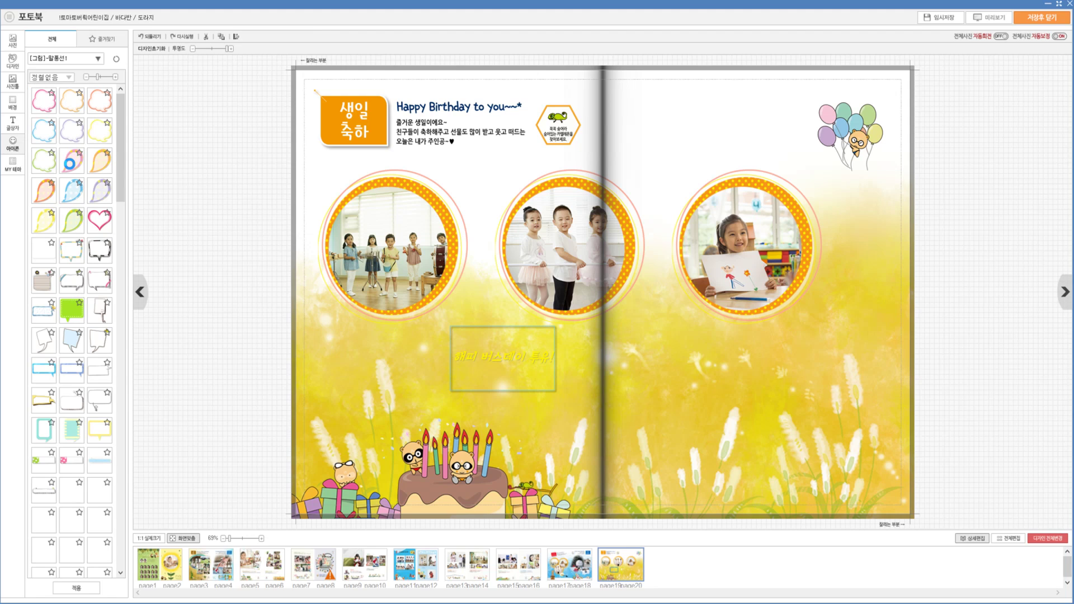
{"action": "left_click_drag", "start_coordinate": [99, 112], "coordinate": [517, 344]}
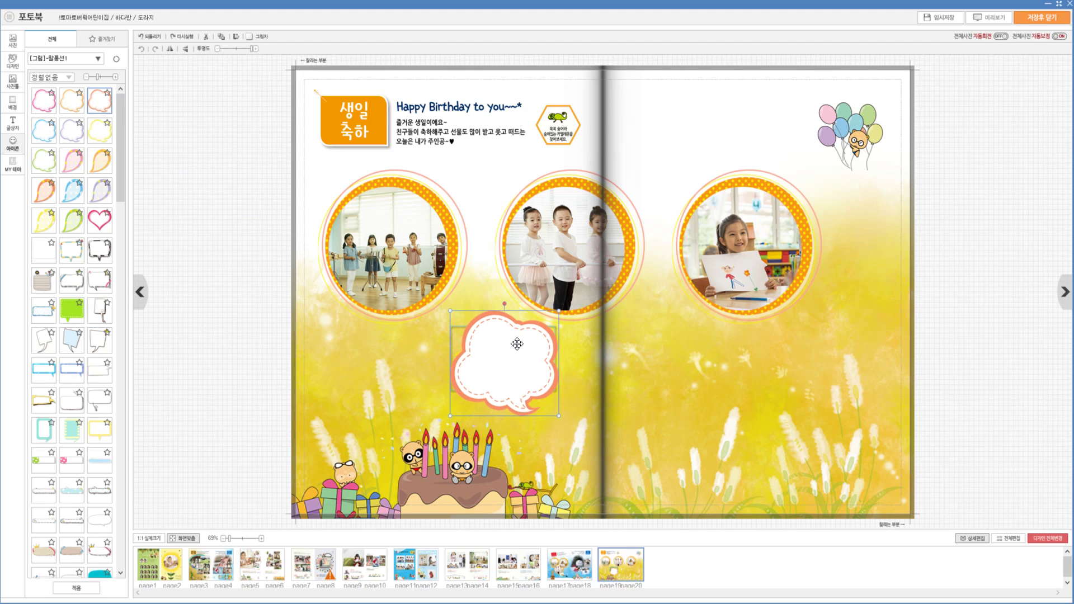
- Send the speech bubble to the very back so it sits behind the birthday caption
{"action": "right_click", "coordinate": [517, 345]}
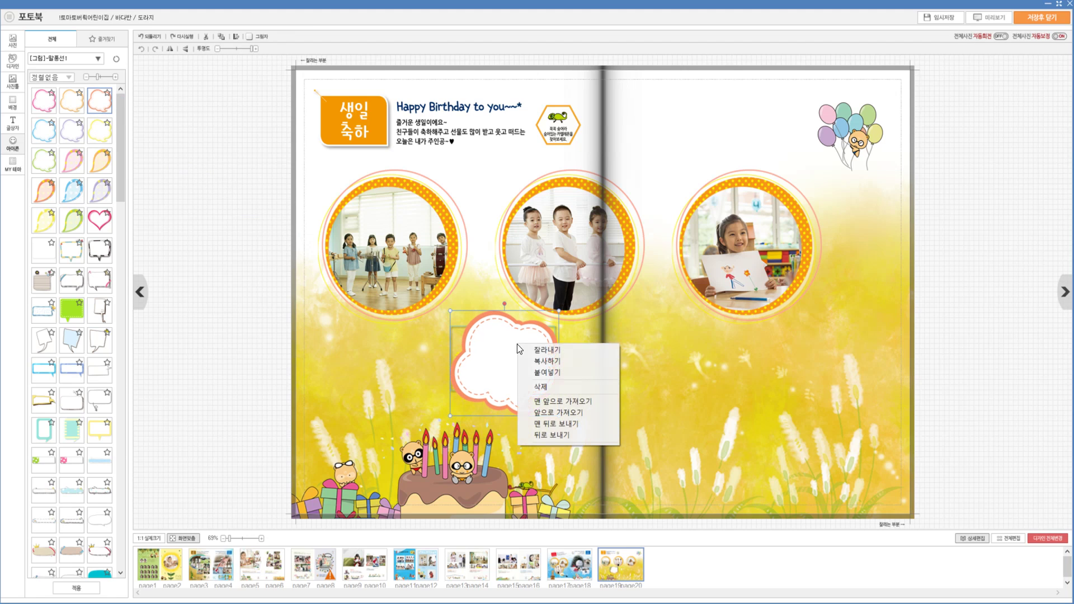
{"action": "left_click", "coordinate": [565, 424]}
{"action": "left_click", "coordinate": [637, 418]}
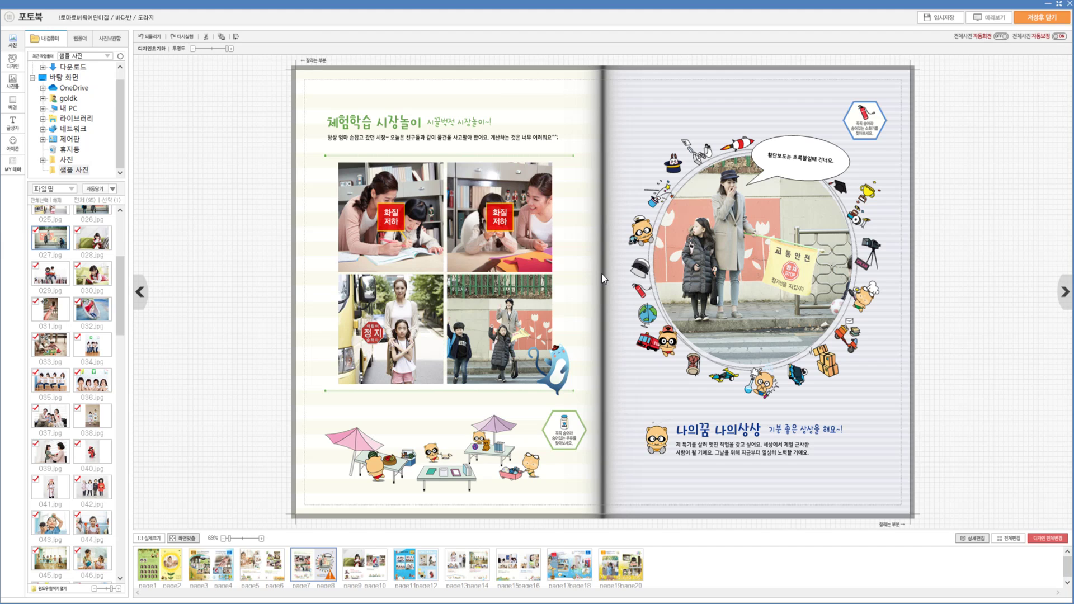
- Save and close the finished photobook, acknowledging the upload notice
{"action": "left_click", "coordinate": [1047, 22]}
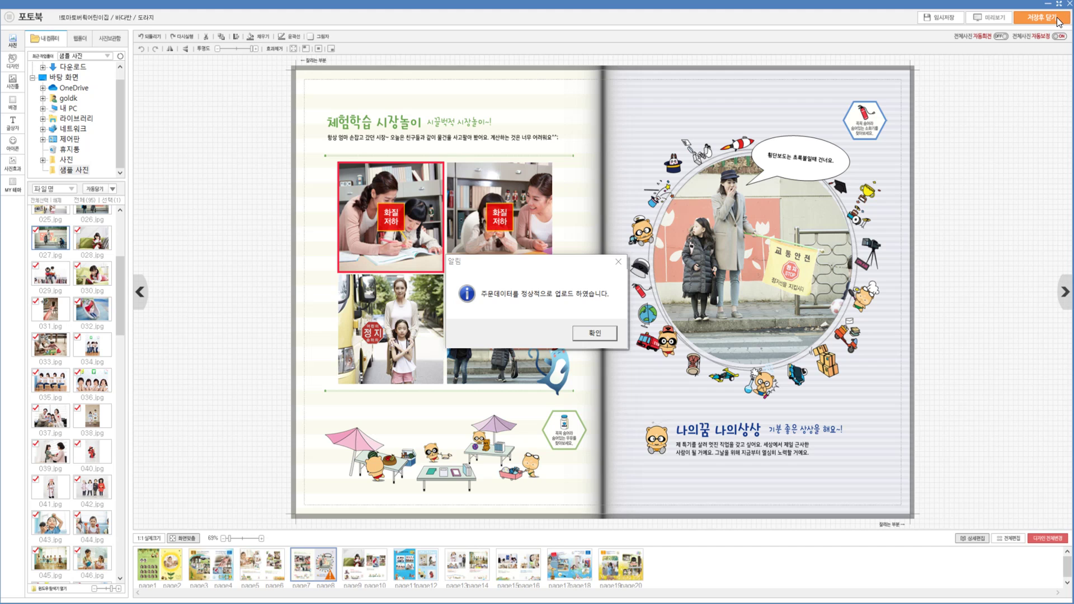
{"action": "key", "text": "Return"}
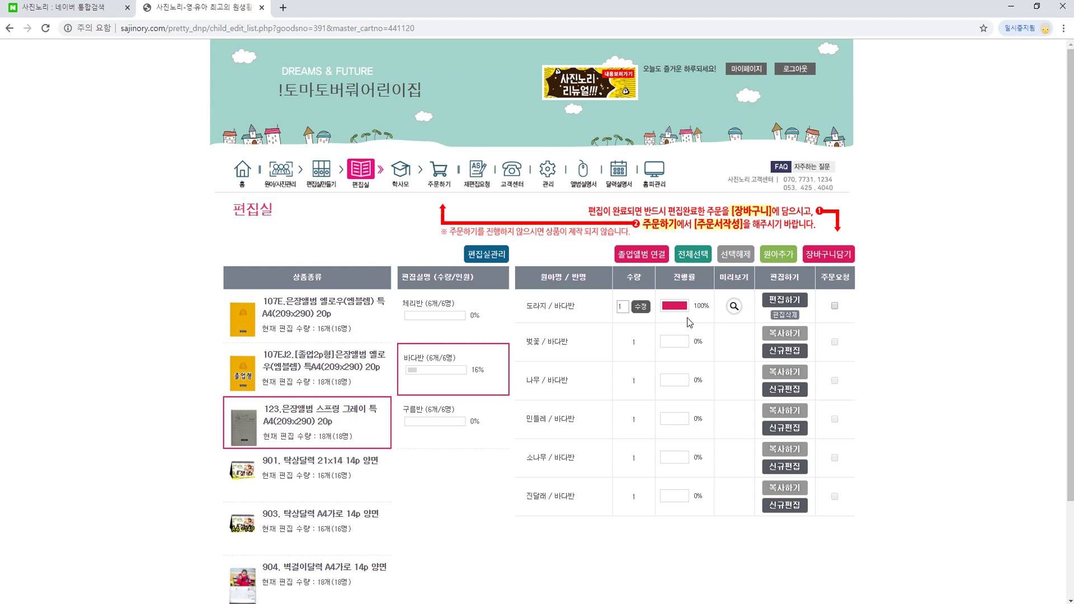
- Reopen the completed 바다반 child's album from the web editing room, and save and close it again
{"action": "left_click", "coordinate": [791, 303]}
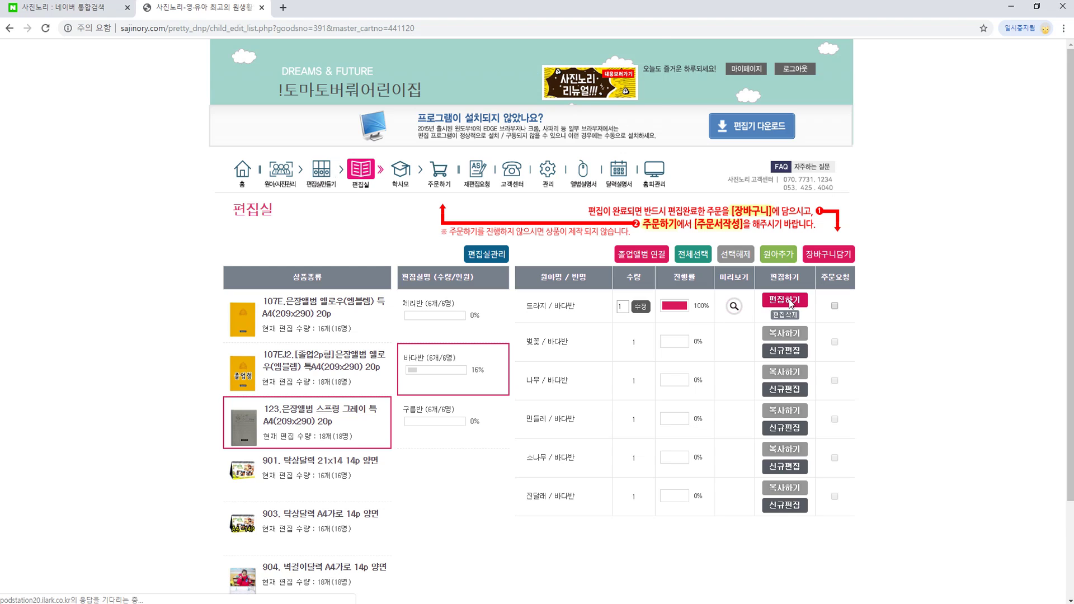
{"action": "left_click", "coordinate": [592, 85]}
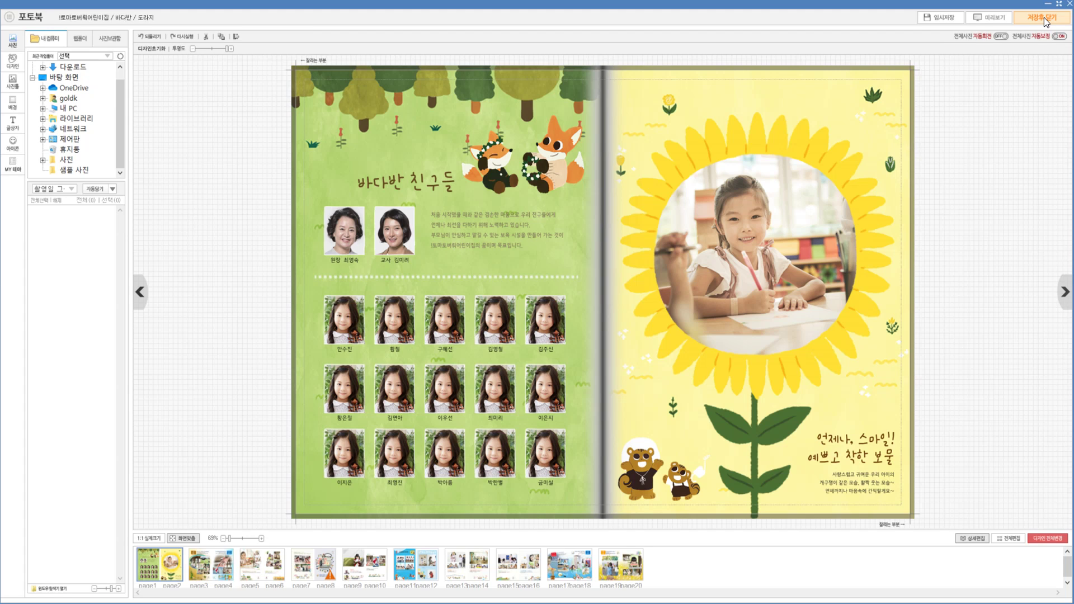
{"action": "left_click", "coordinate": [1044, 18]}
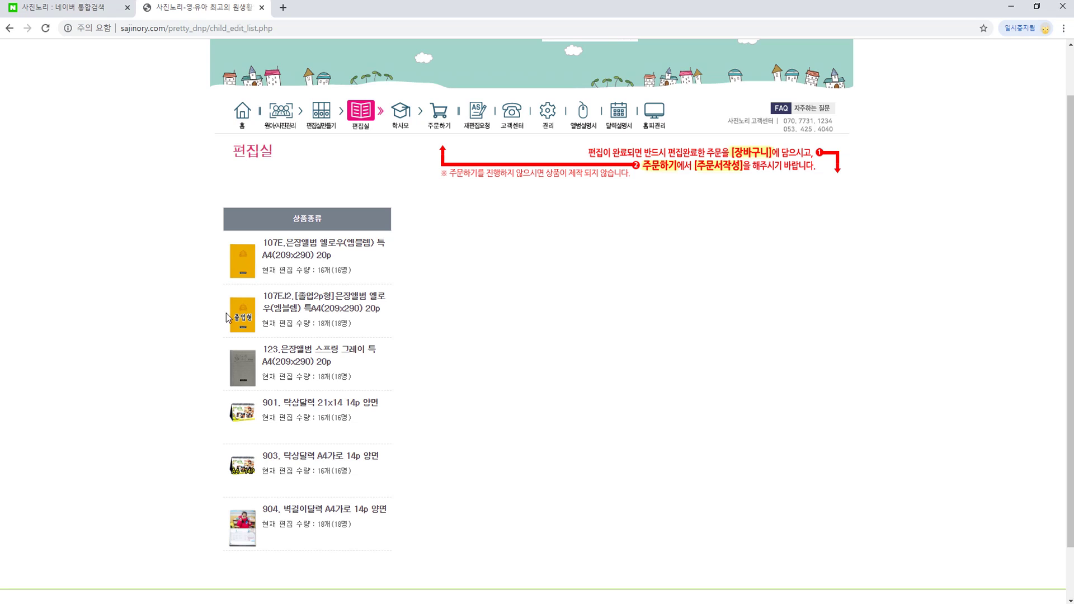
- Start a new edit of the 107EJ2 graduation album for the first child in 체리반 and open the page 1–2 spread
{"action": "left_click", "coordinate": [281, 309]}
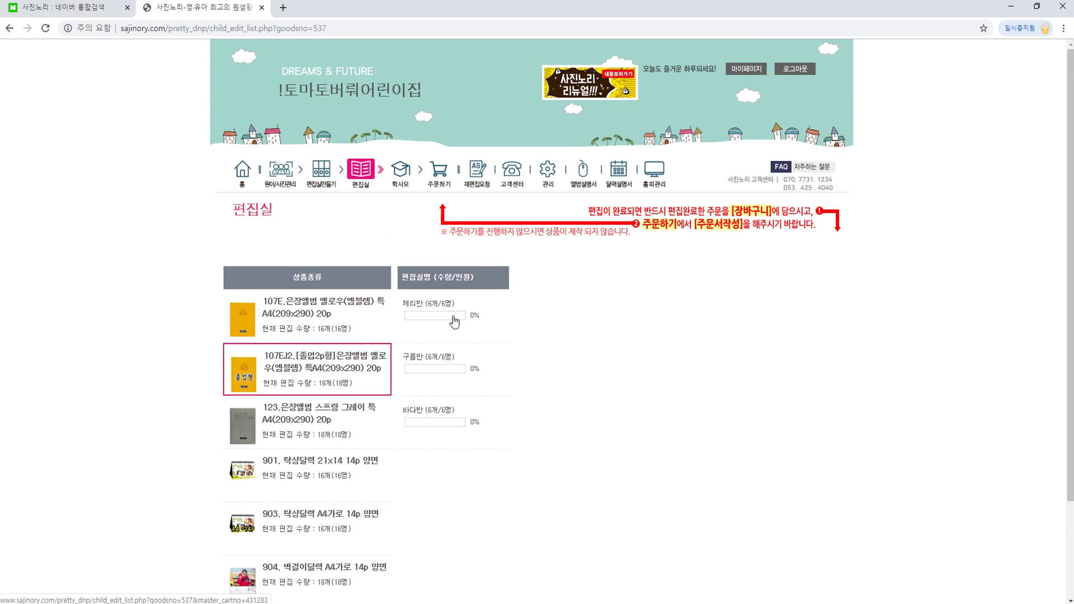
{"action": "left_click", "coordinate": [502, 317]}
{"action": "left_click", "coordinate": [801, 318]}
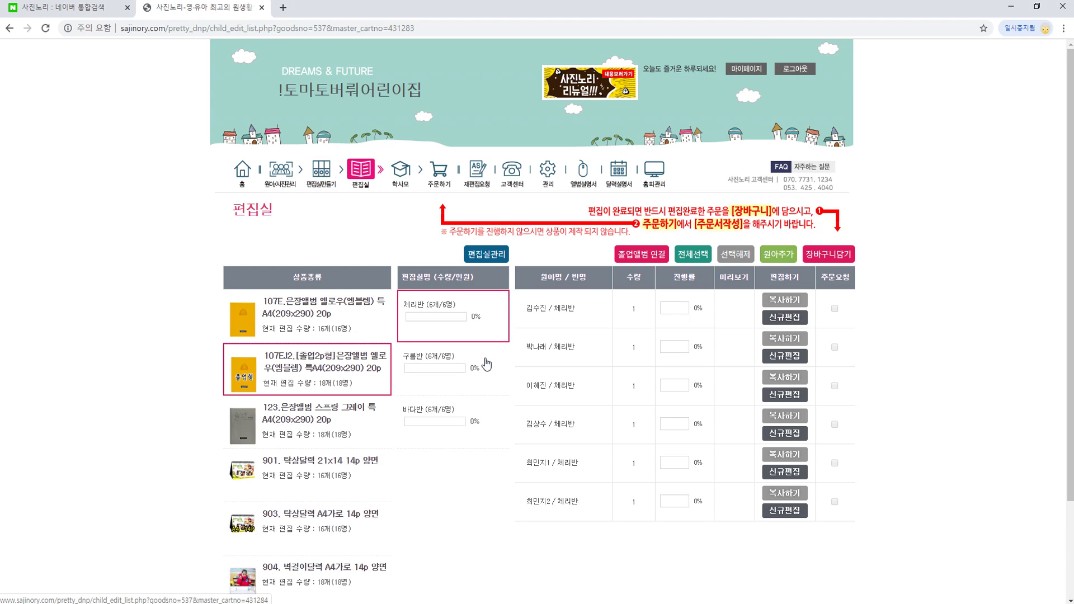
{"action": "left_click", "coordinate": [556, 75]}
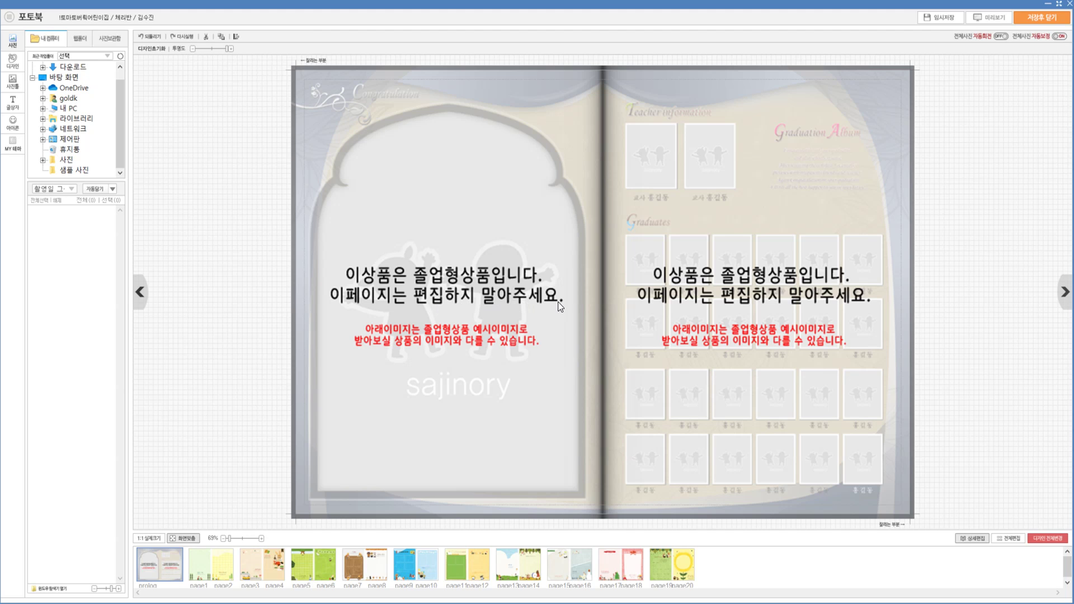
{"action": "left_click", "coordinate": [214, 557]}
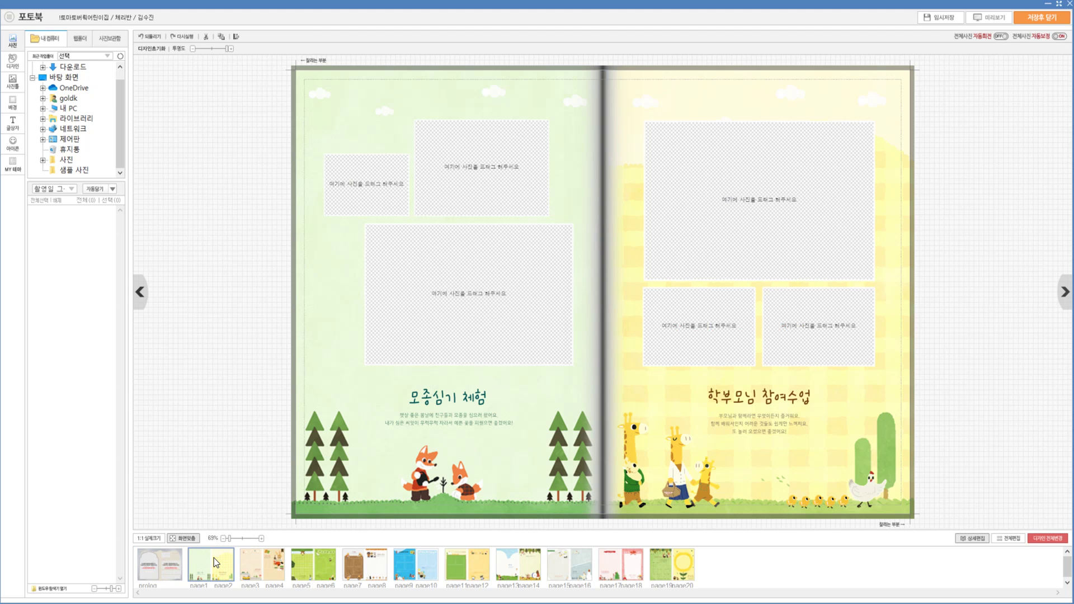